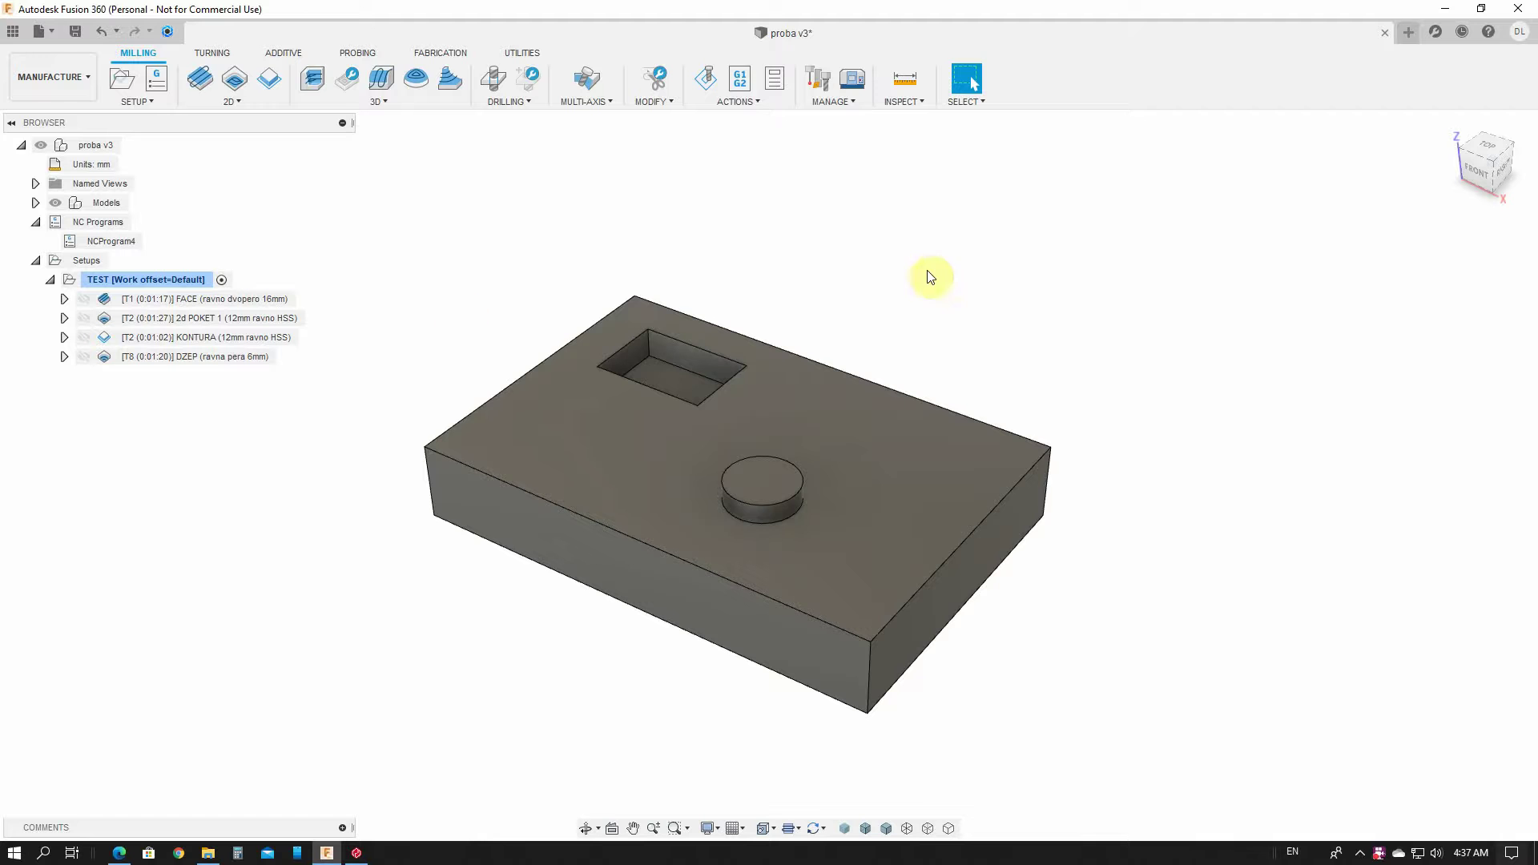
# Rename the FACE and 2D POKET 1 operations to AAAAA and BBBB.
pyautogui.moveTo(484, 322)
pyautogui.keyDown('shift'); pyautogui.mouseDown(button='middle')
pyautogui.moveTo(516, 300)
pyautogui.moveTo(474, 316)
pyautogui.mouseUp(button='middle'); pyautogui.keyUp('shift')
pyautogui.click(192, 300)
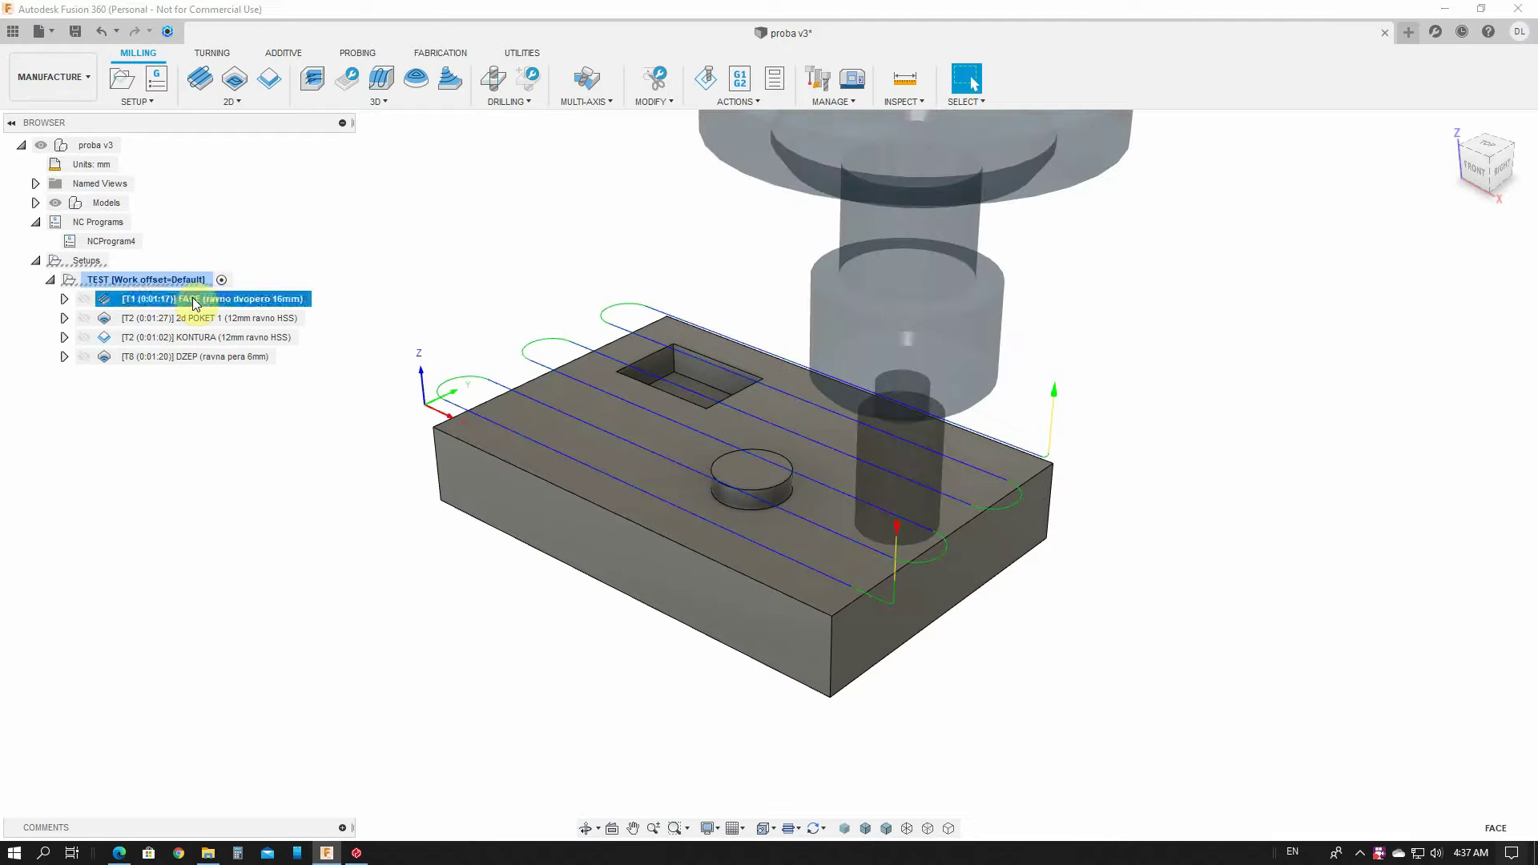
pyautogui.click(192, 301)
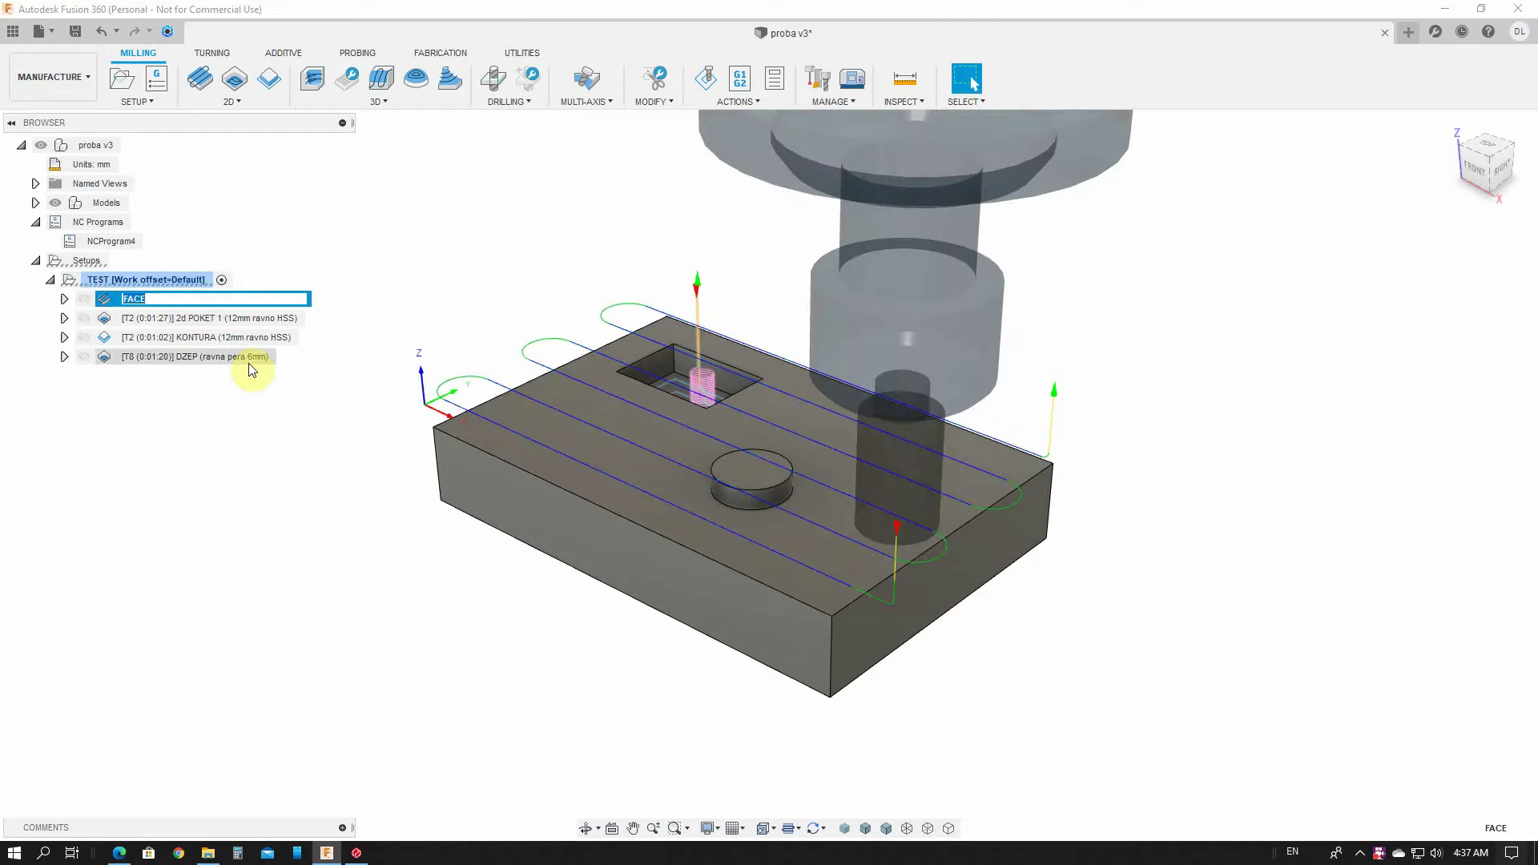
pyautogui.write('AAAAA')
pyautogui.press('Return')
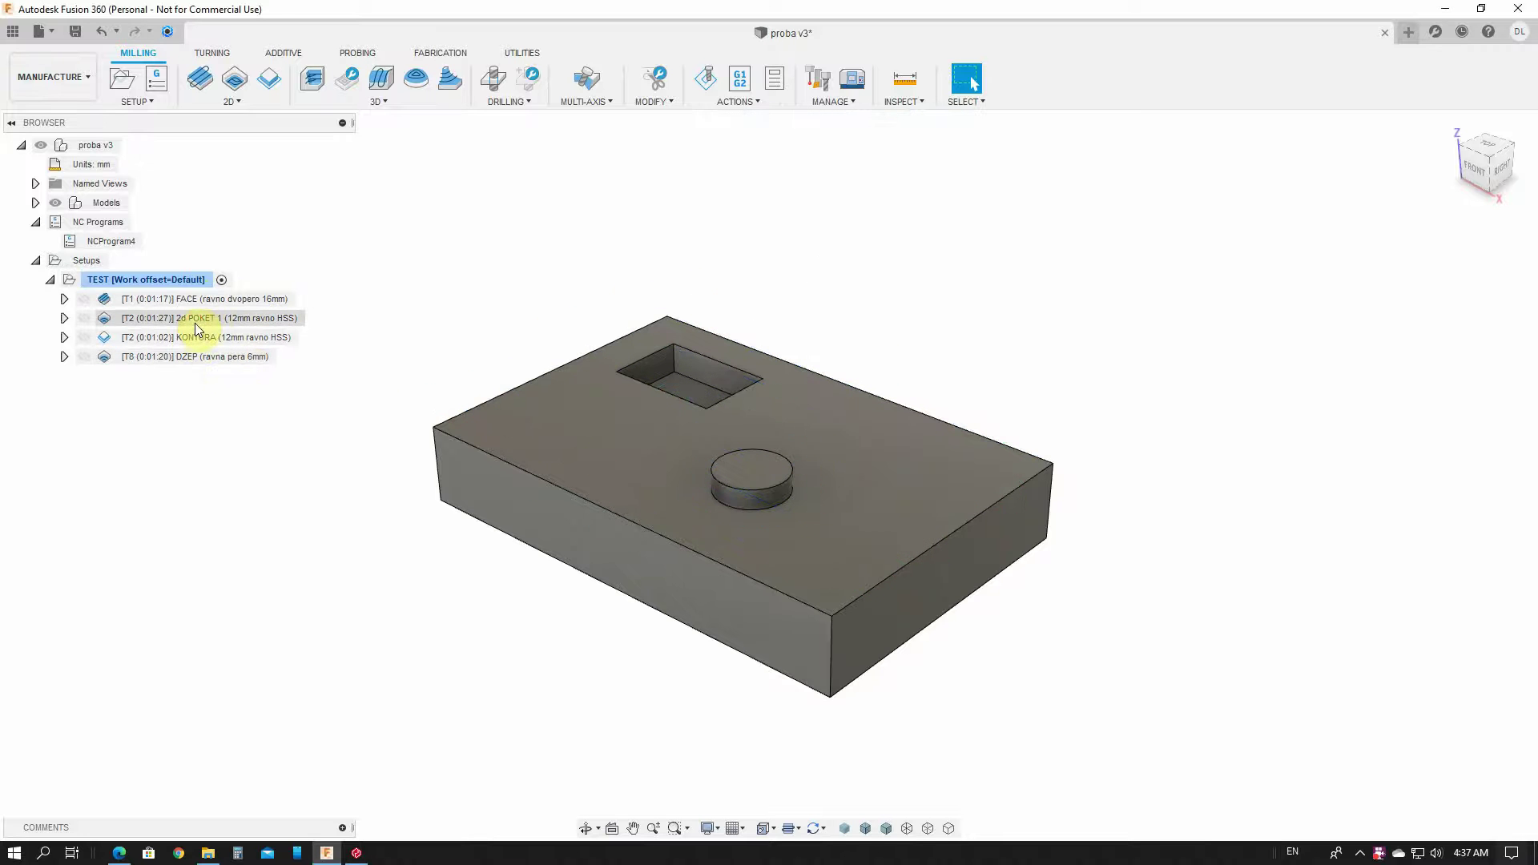
pyautogui.click(197, 324)
pyautogui.write('BBBB')
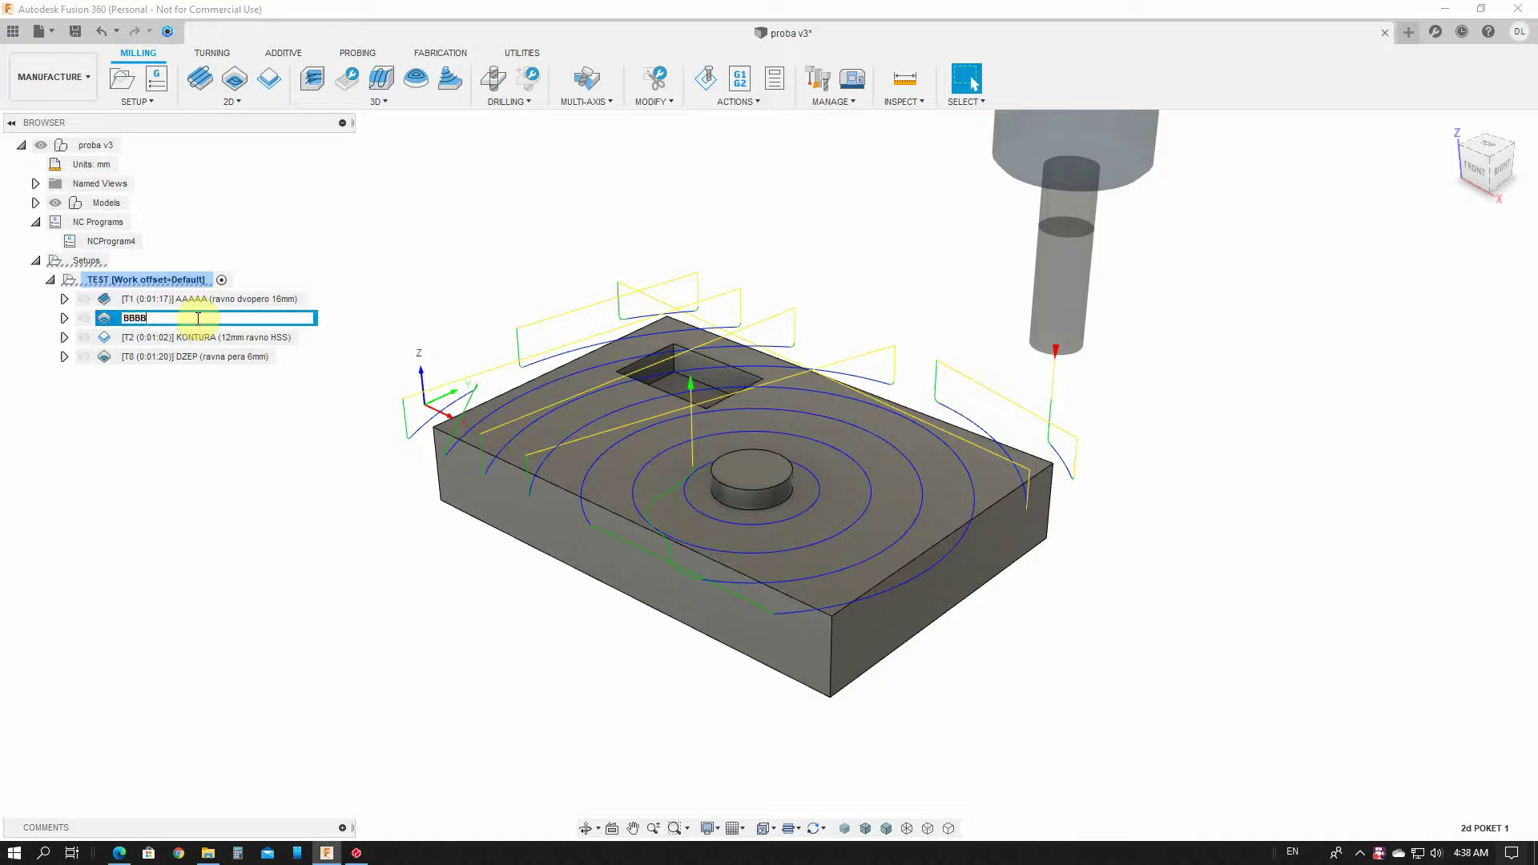
pyautogui.press('Return')
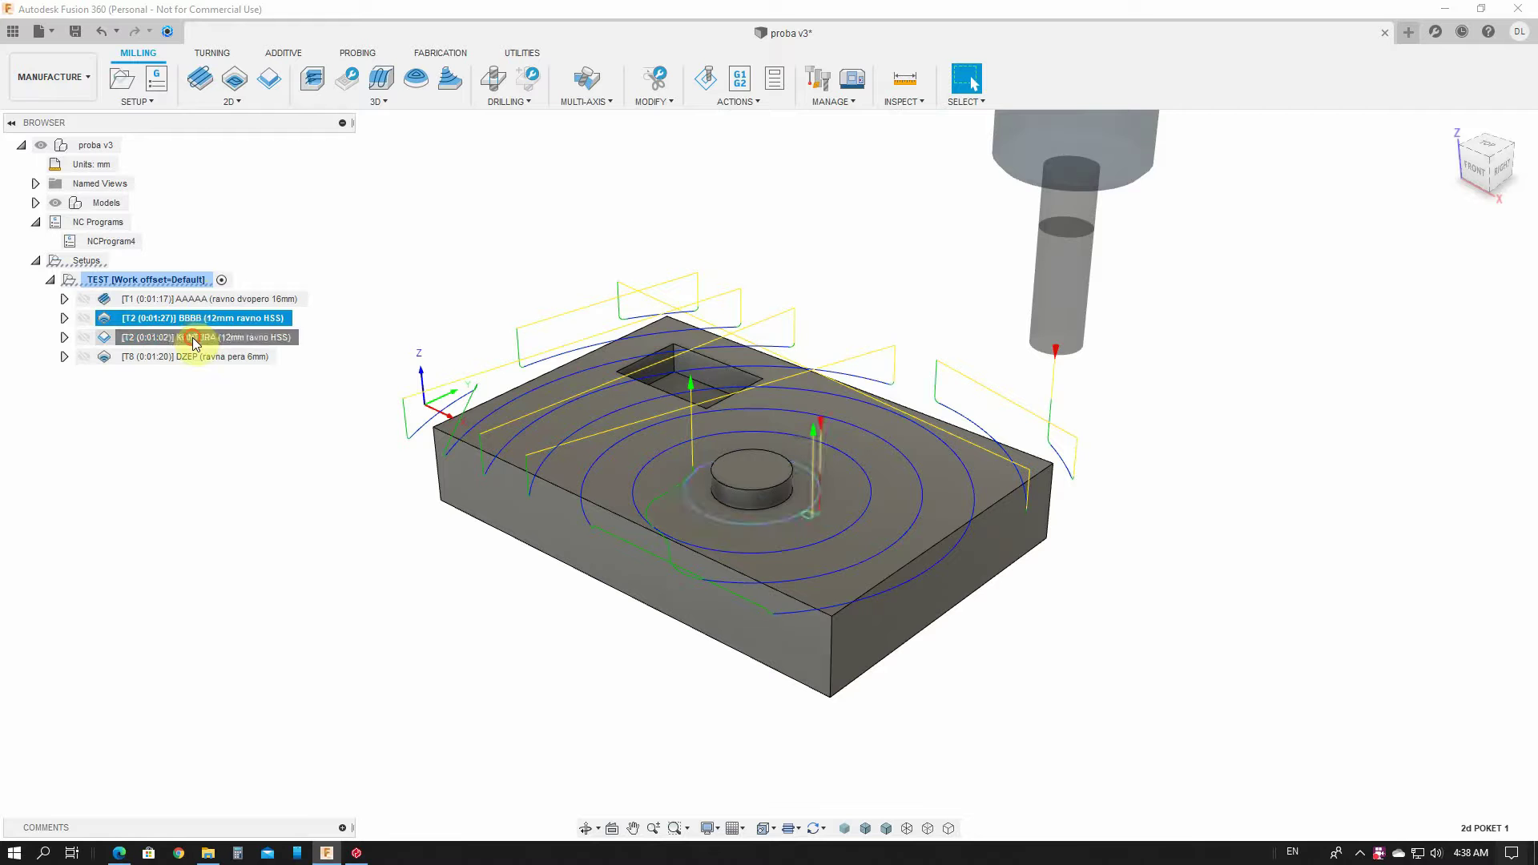
# Rename the KONTURA and DZEP operations to CCCC and DDD.
pyautogui.click(195, 341)
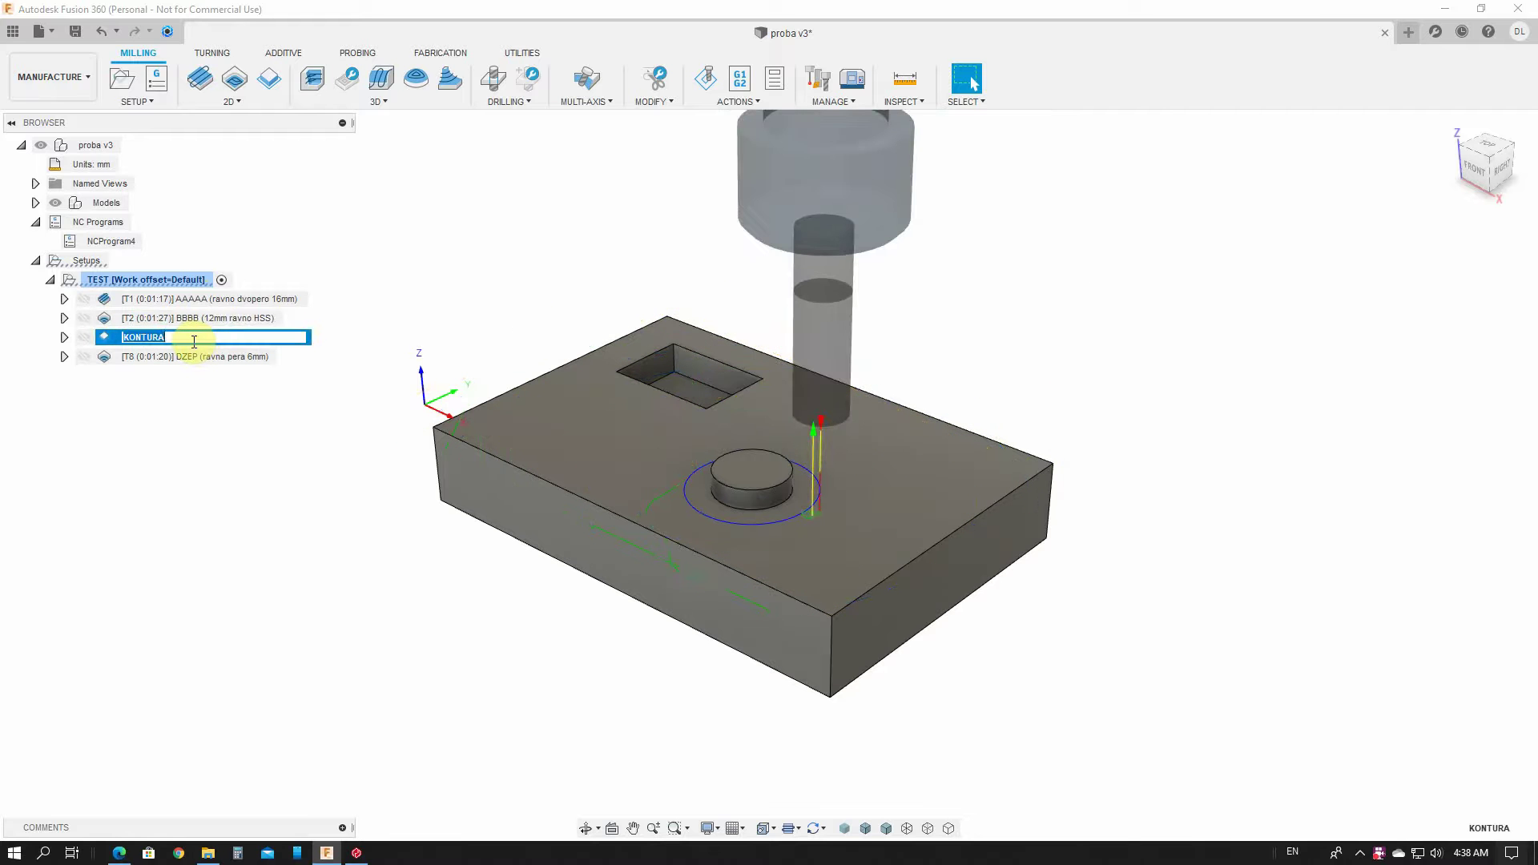
pyautogui.write('CCCC')
pyautogui.press('Return')
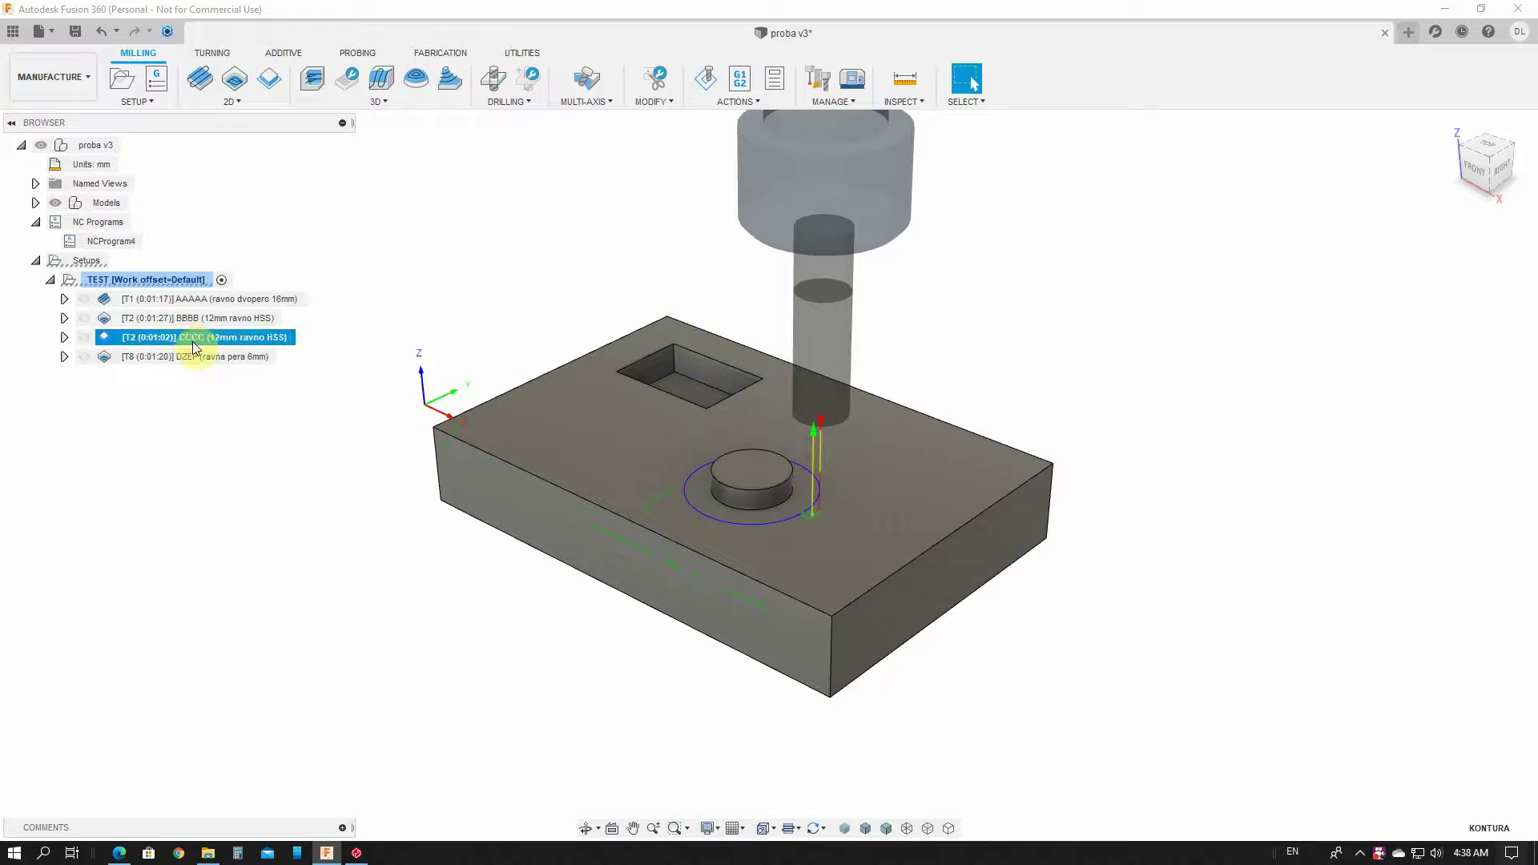
pyautogui.click(210, 356)
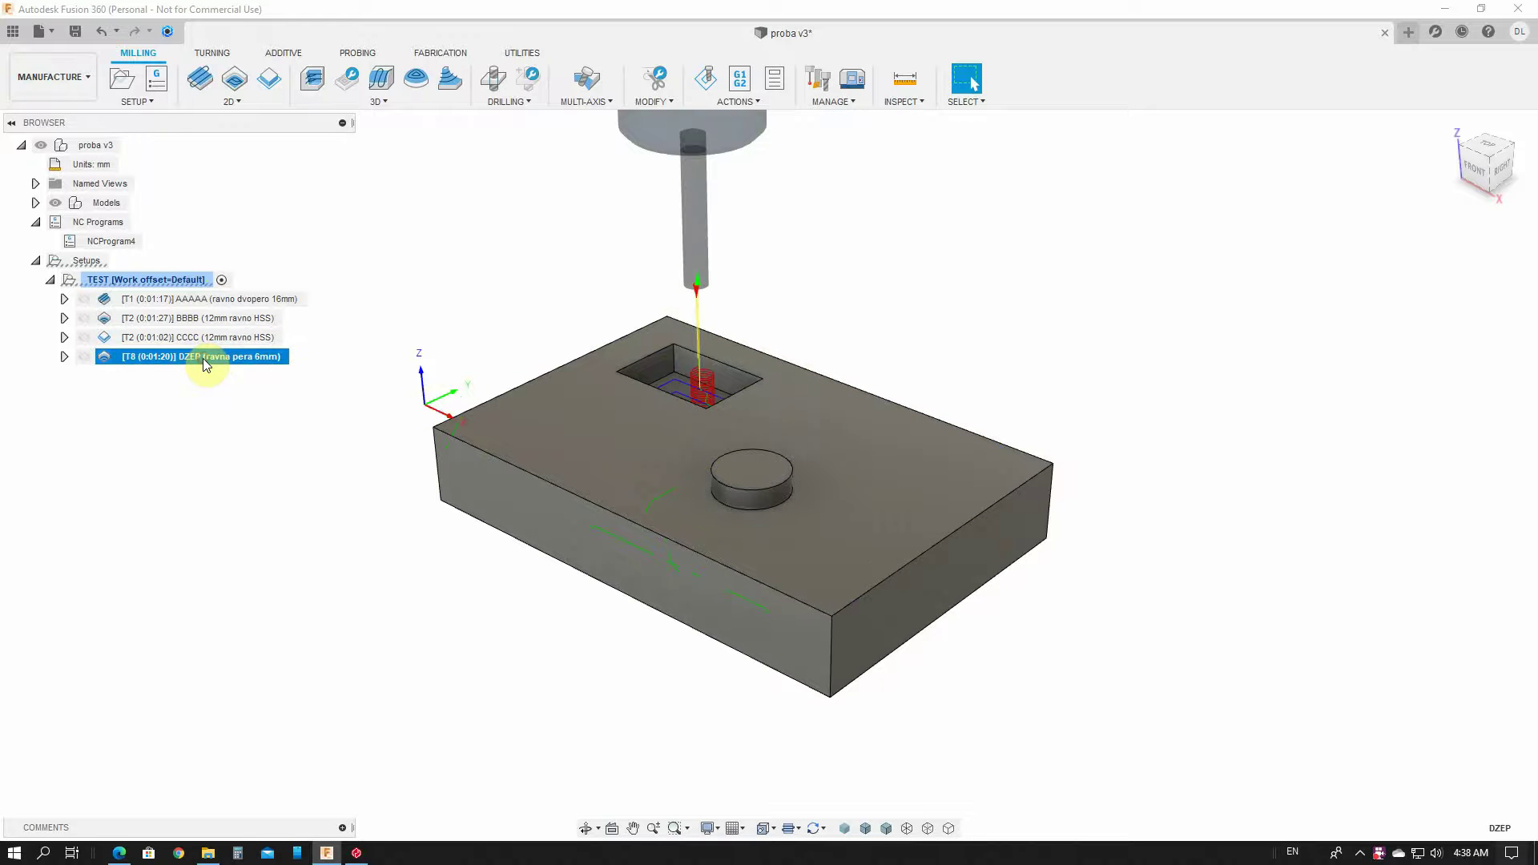
pyautogui.click(203, 358)
pyautogui.write('DDD')
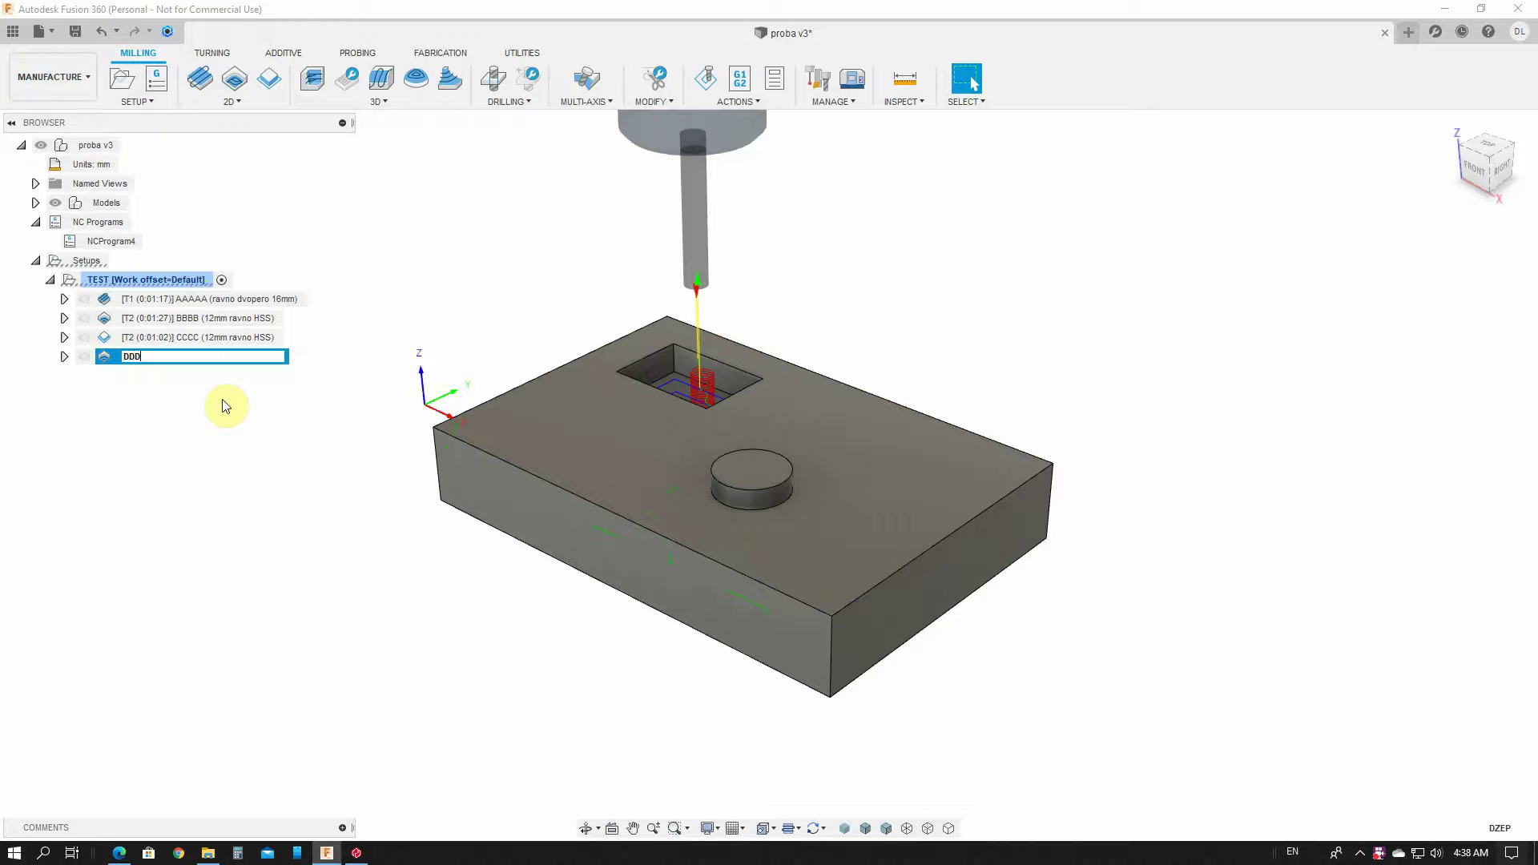
pyautogui.press('Return')
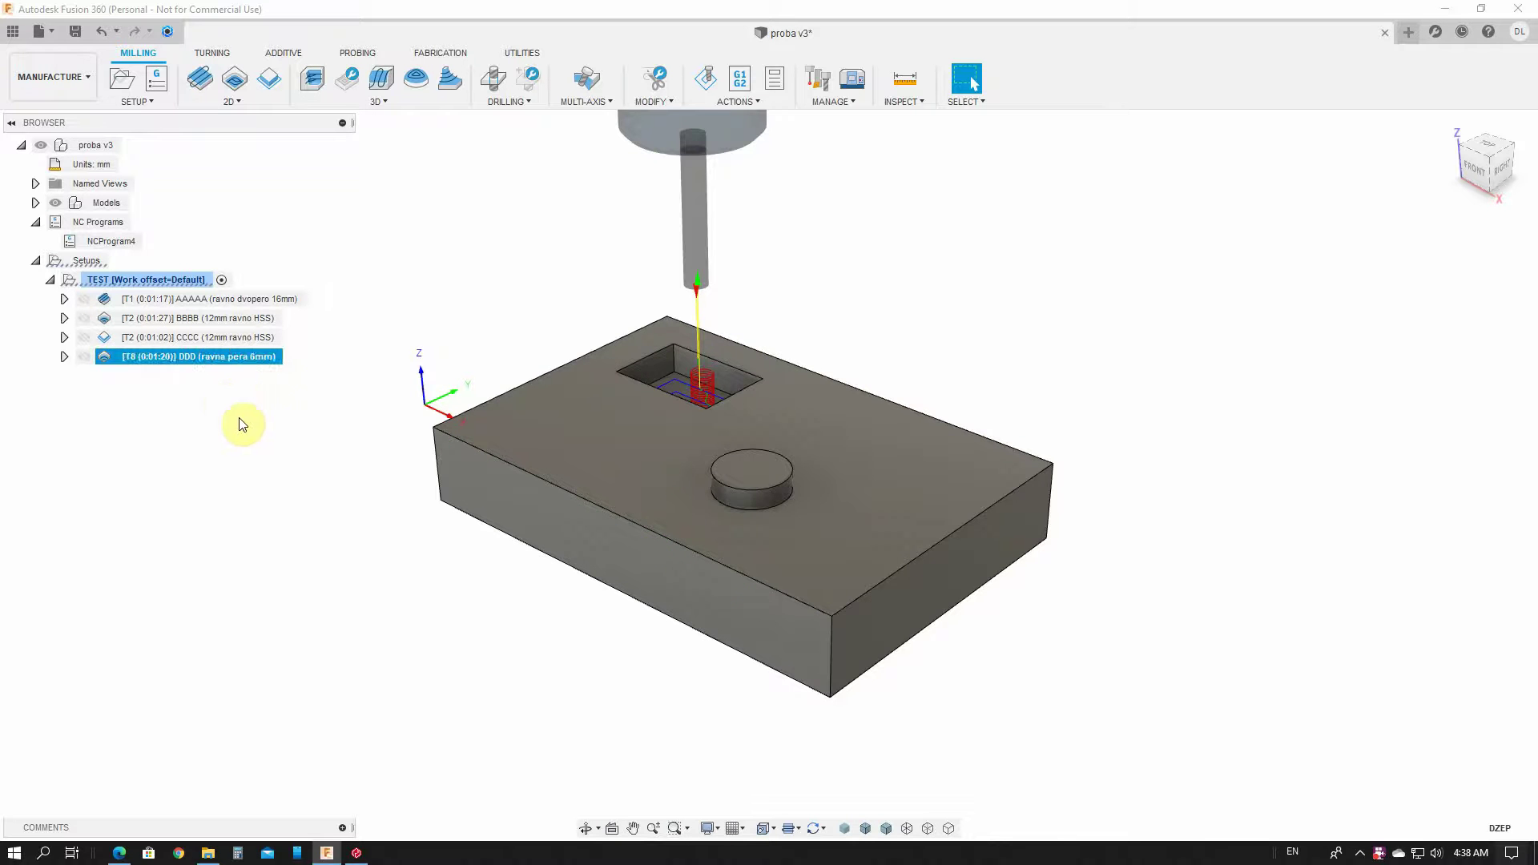
pyautogui.click(308, 459)
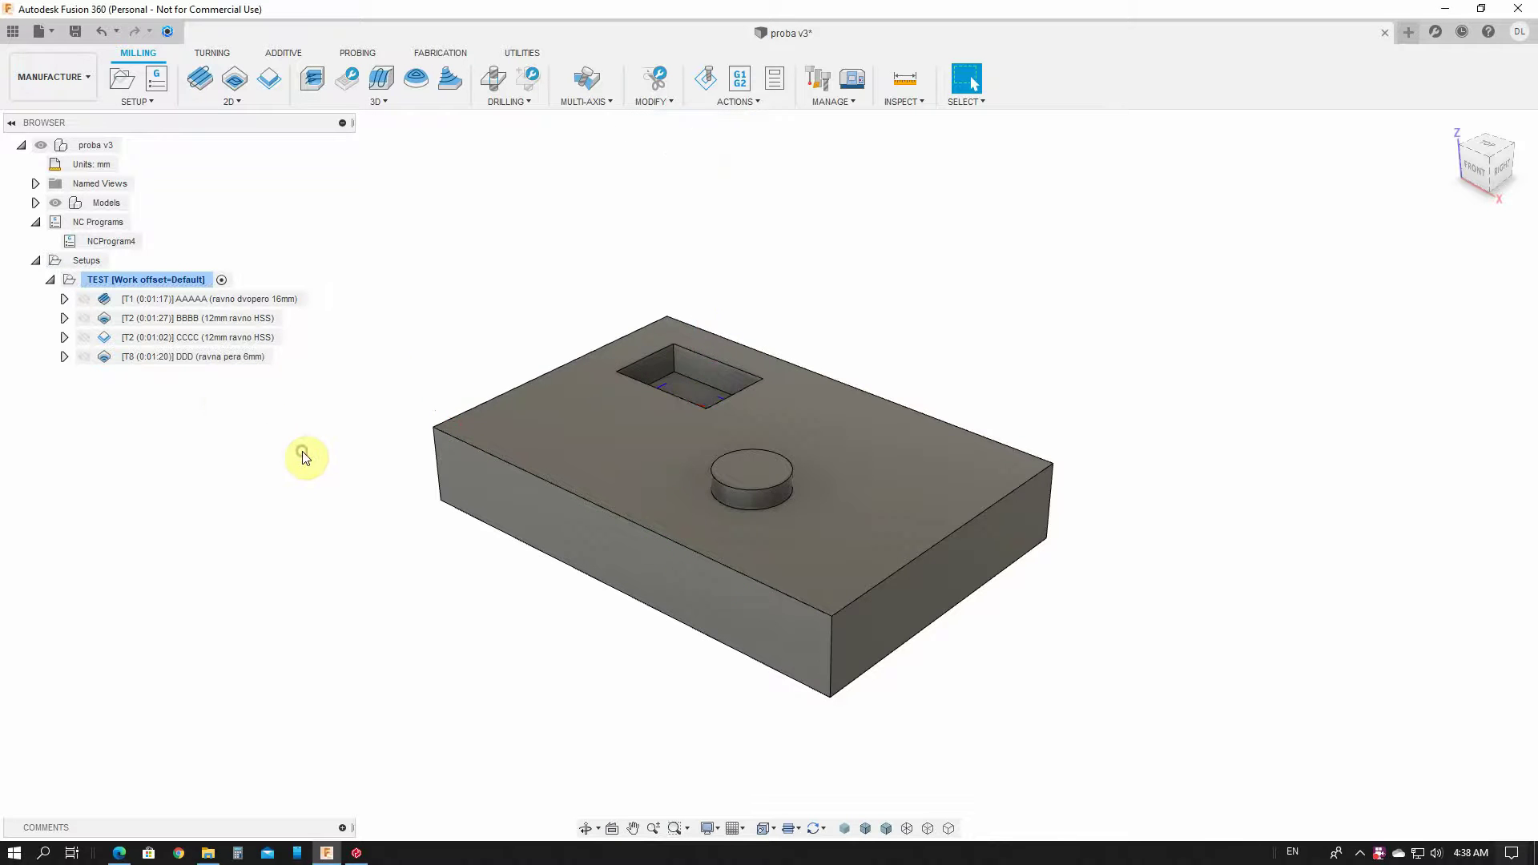
# Post process the TEST setup using the Setup Sheet (HTML) post processor.
pyautogui.click(167, 279)
pyautogui.rightClick(170, 280)
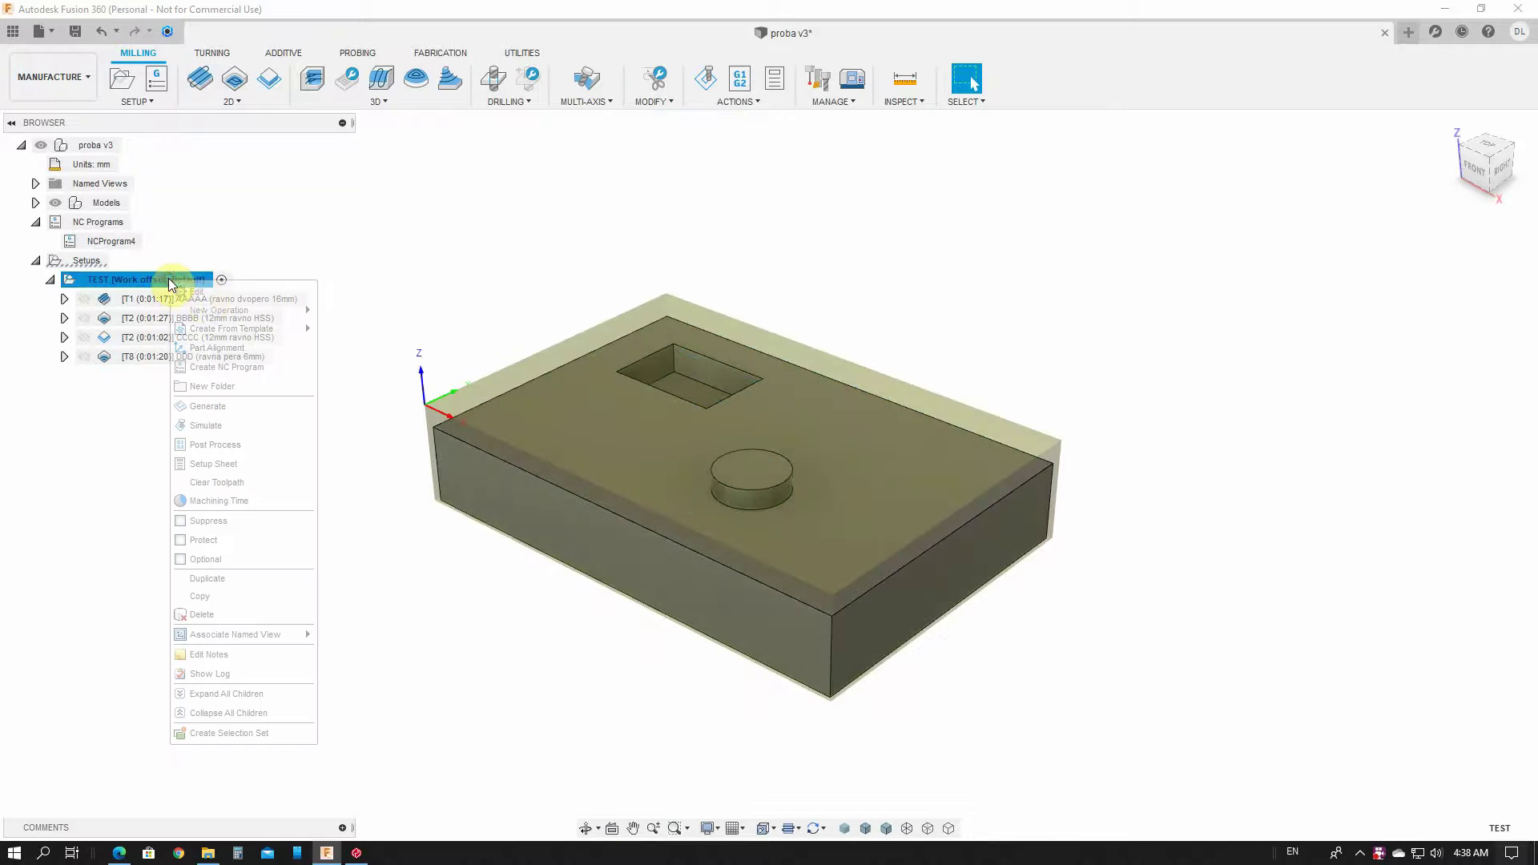
pyautogui.click(226, 446)
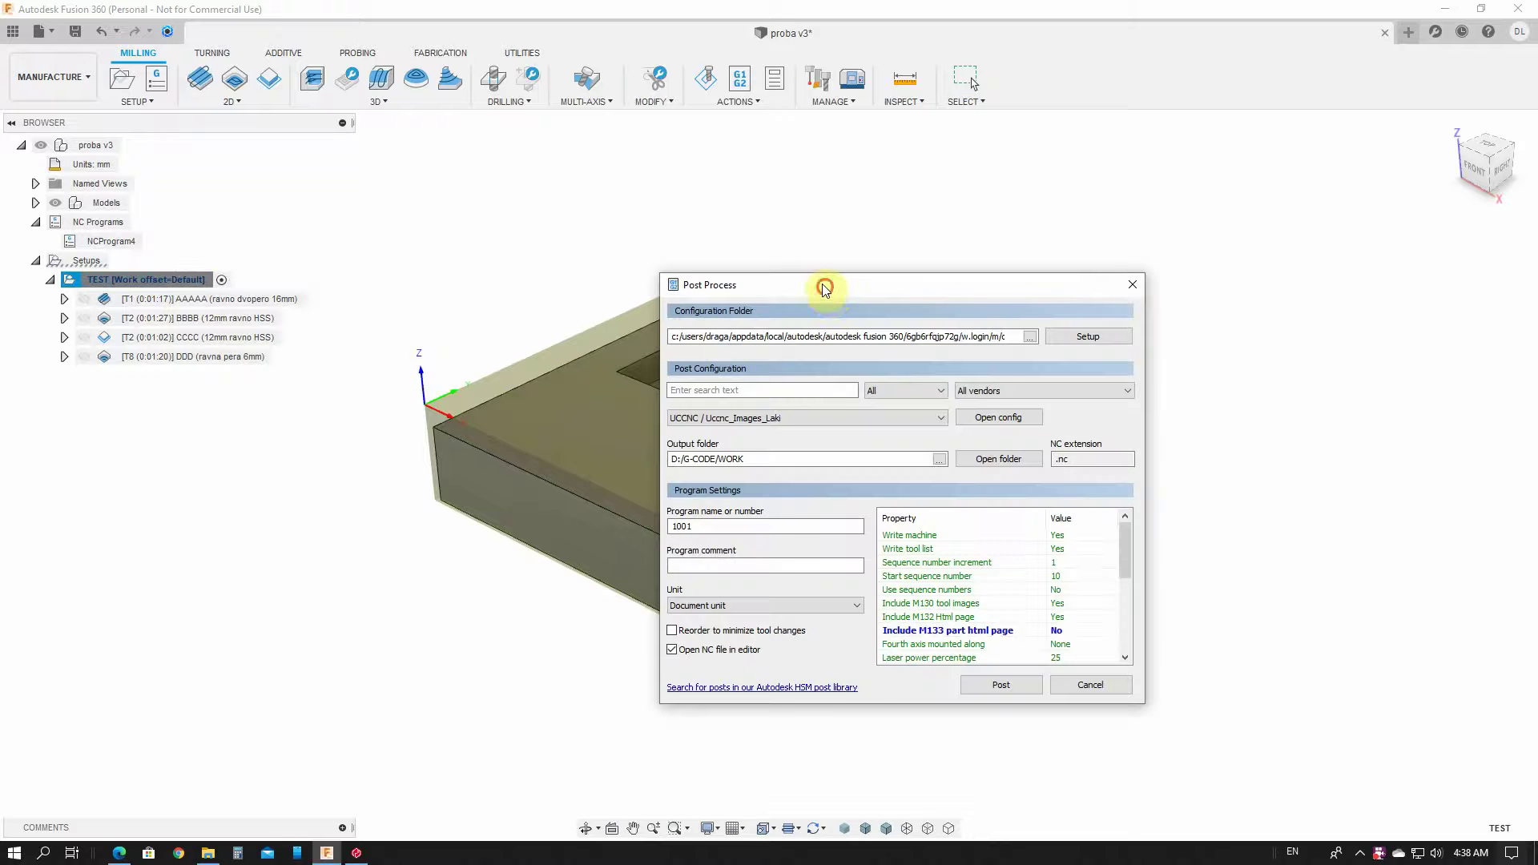
pyautogui.moveTo(817, 285); pyautogui.dragTo(681, 176)
pyautogui.click(792, 302)
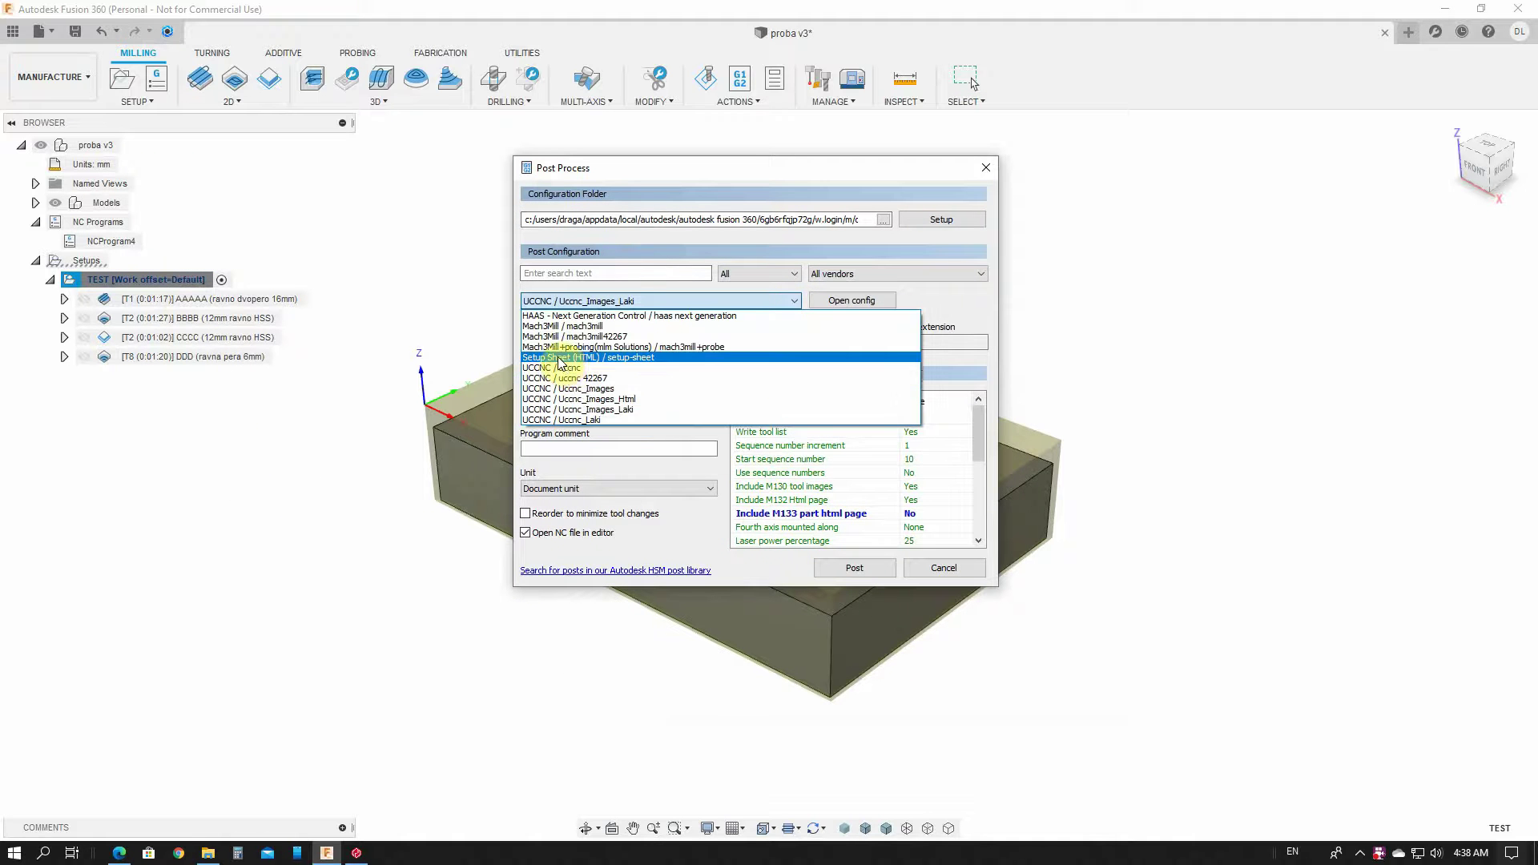
pyautogui.click(558, 358)
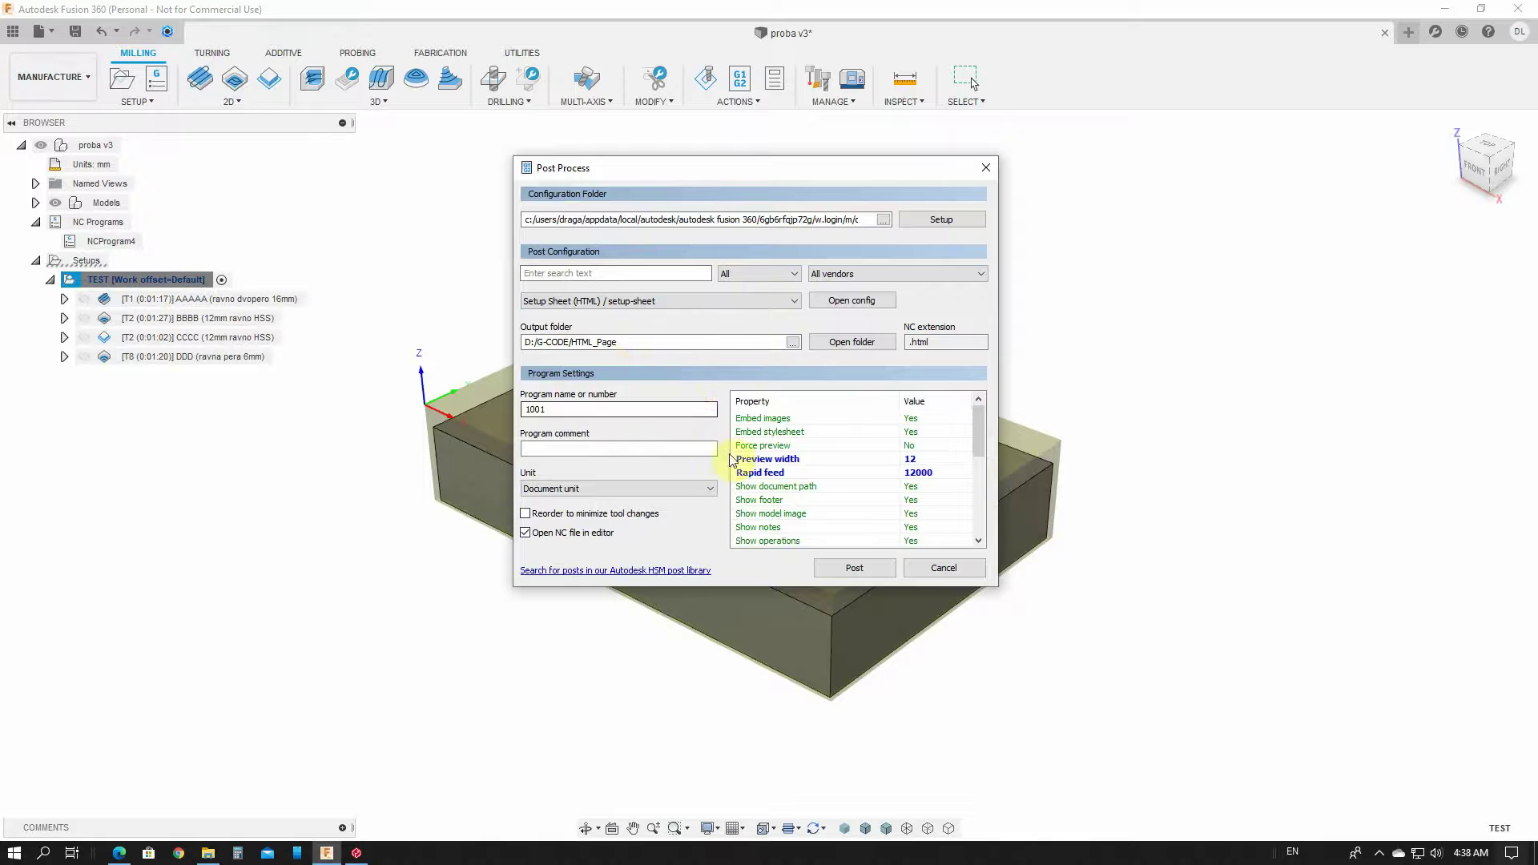
# Output to D:/G-CODE/HTML_Page with program name ALL and save ALL.html.
pyautogui.click(794, 342)
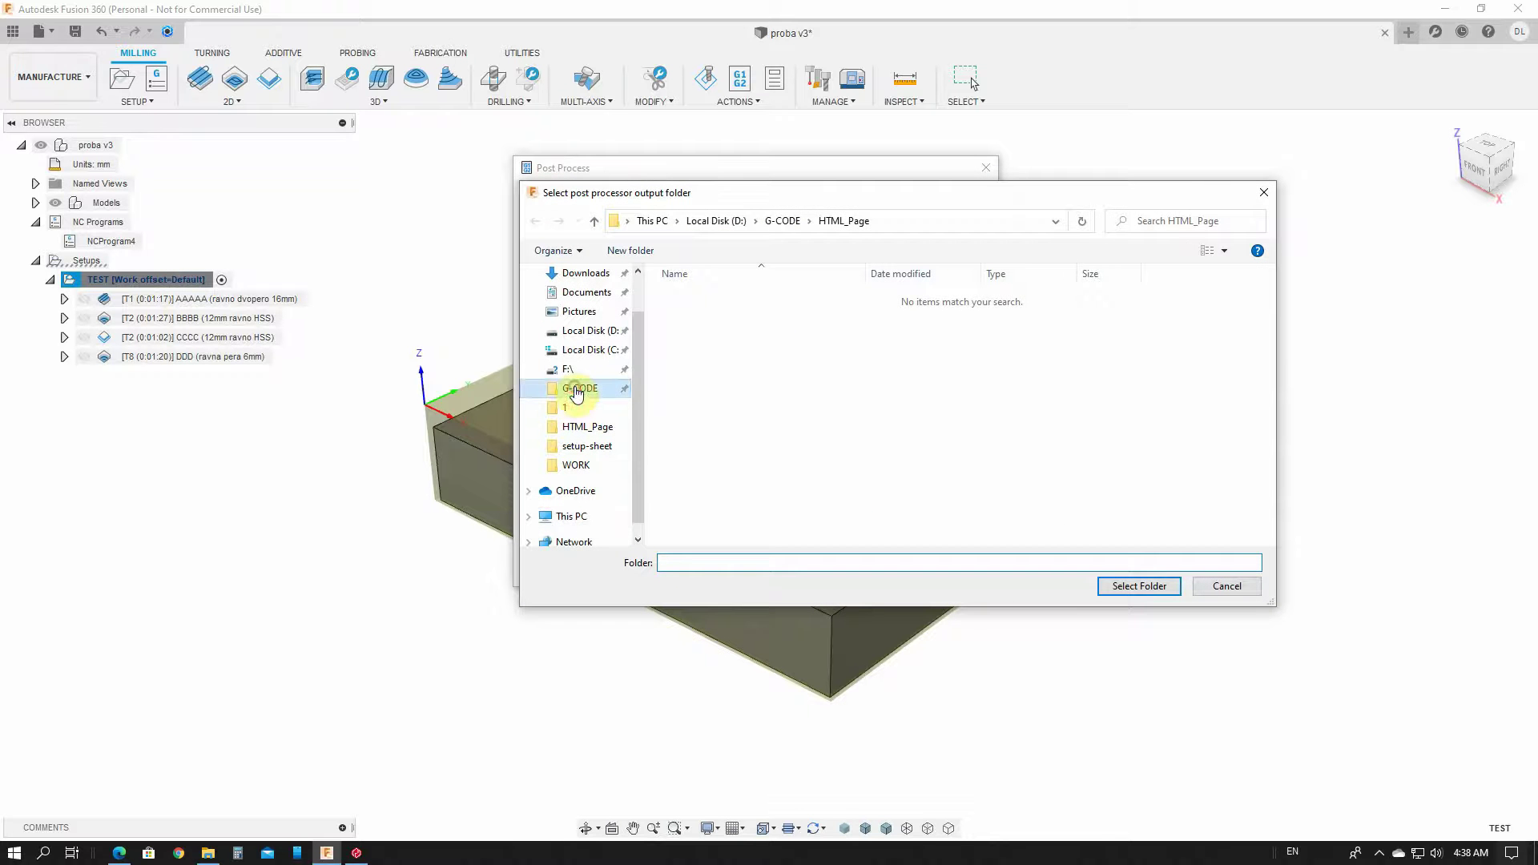
pyautogui.click(575, 393)
pyautogui.doubleClick(673, 312)
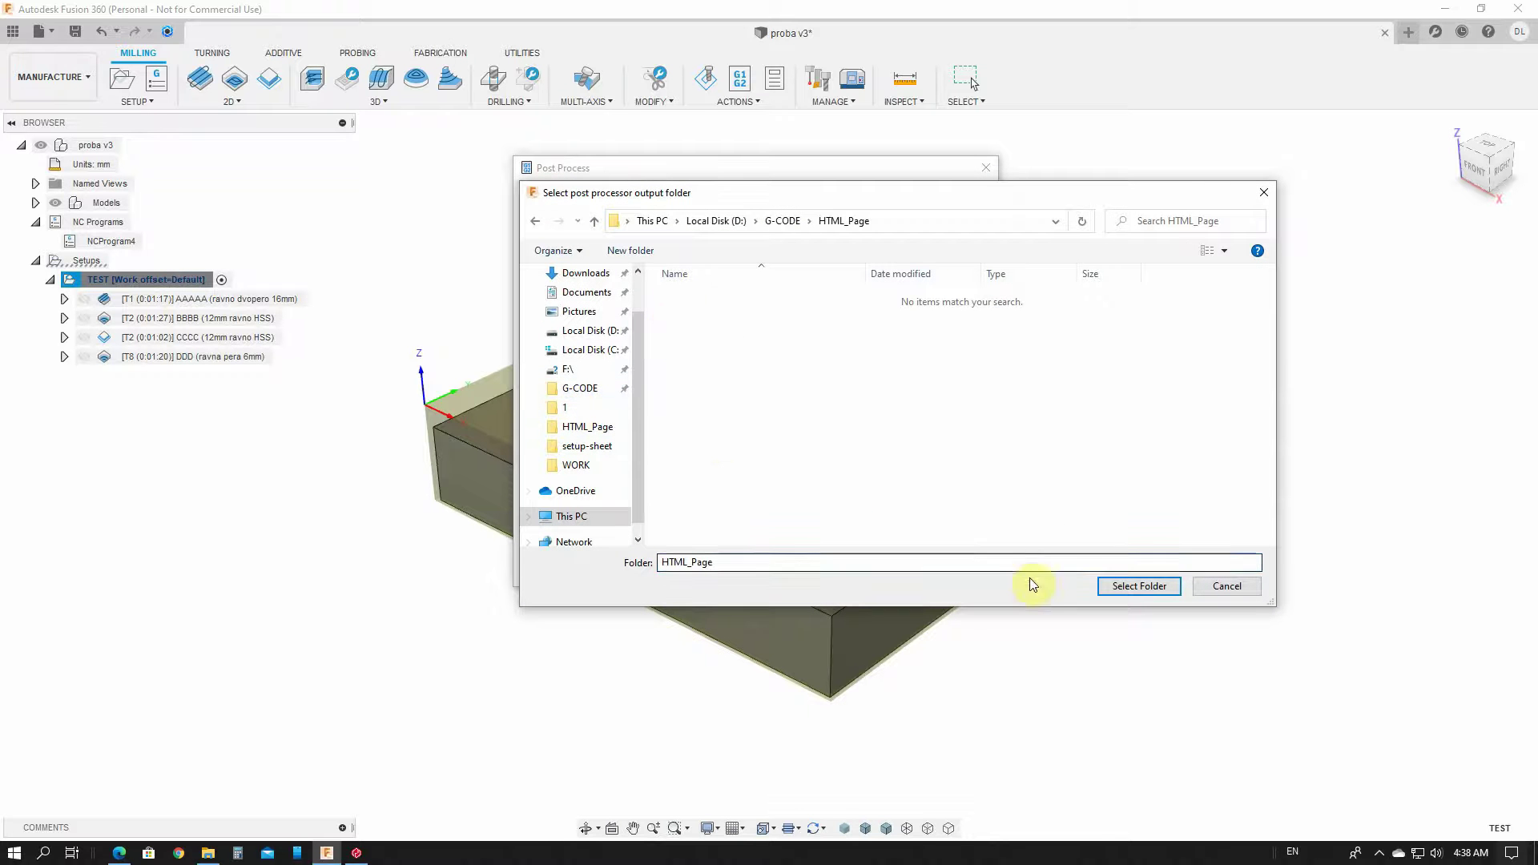
pyautogui.click(1129, 587)
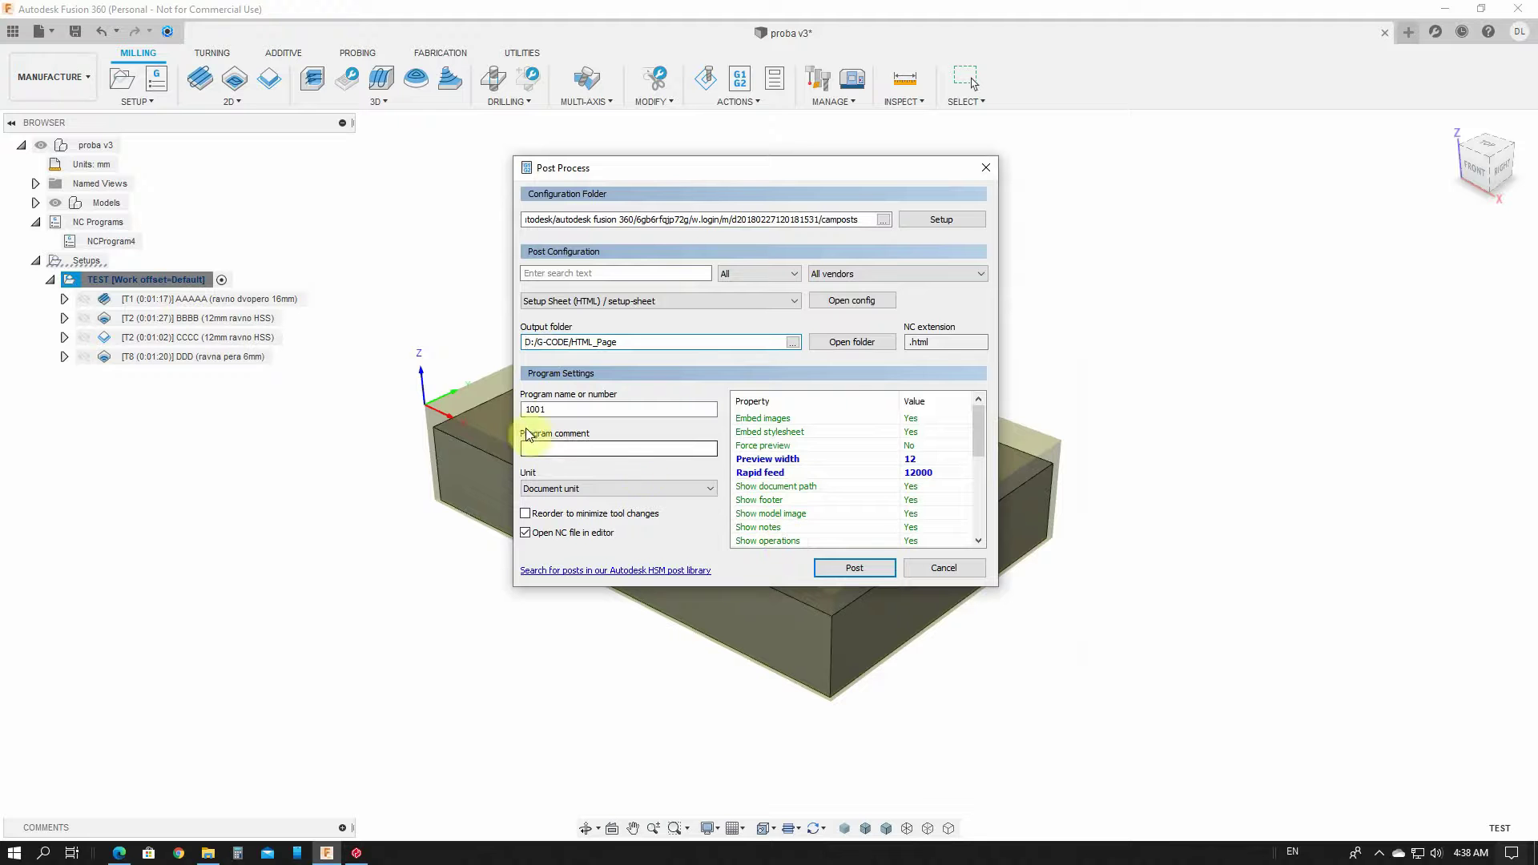
pyautogui.doubleClick(558, 410)
pyautogui.write('ALL')
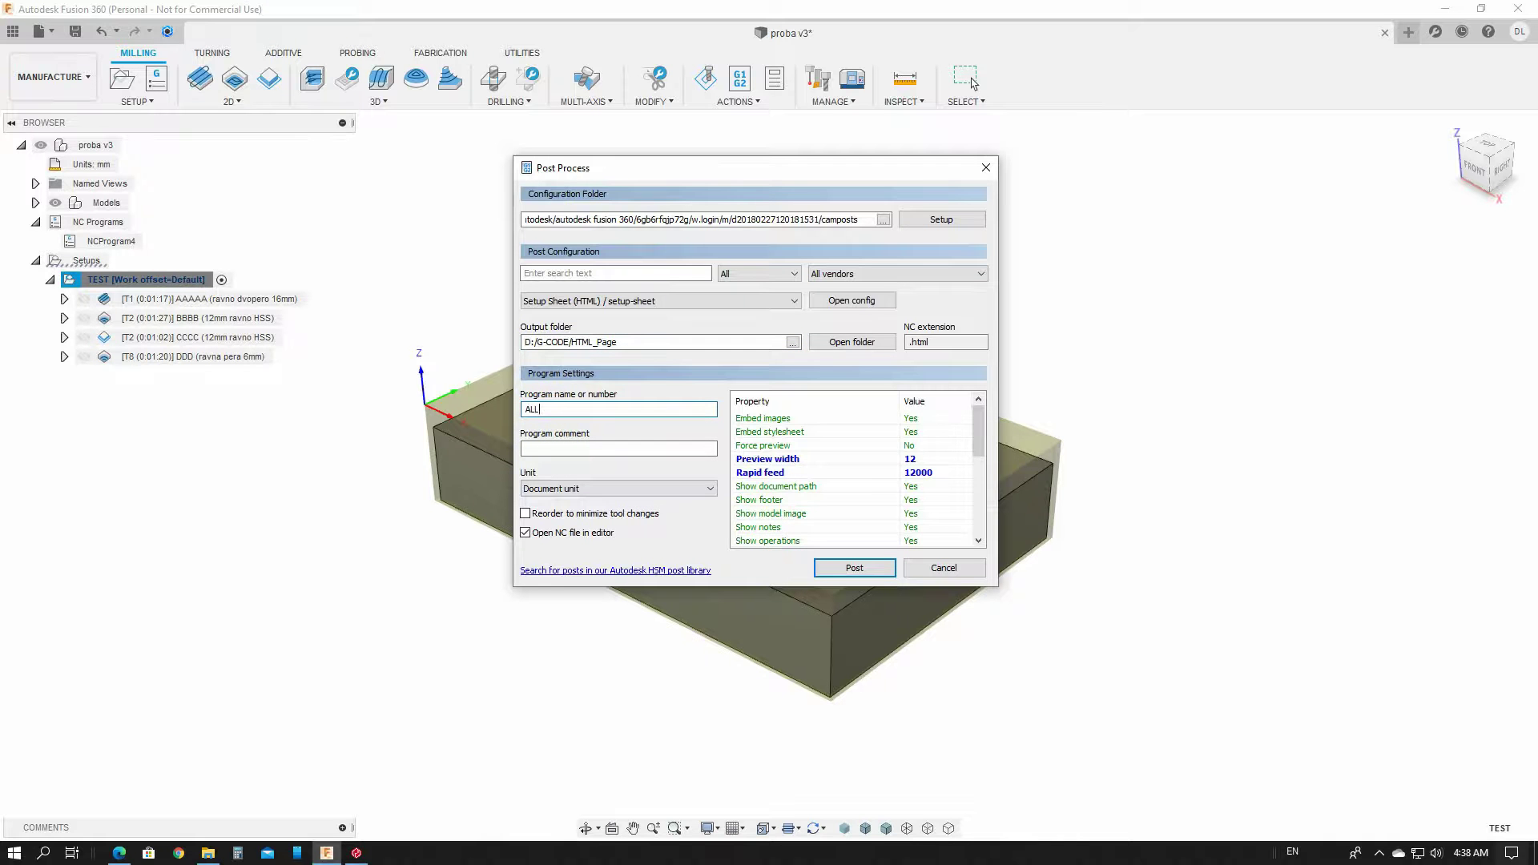
pyautogui.press('Return')
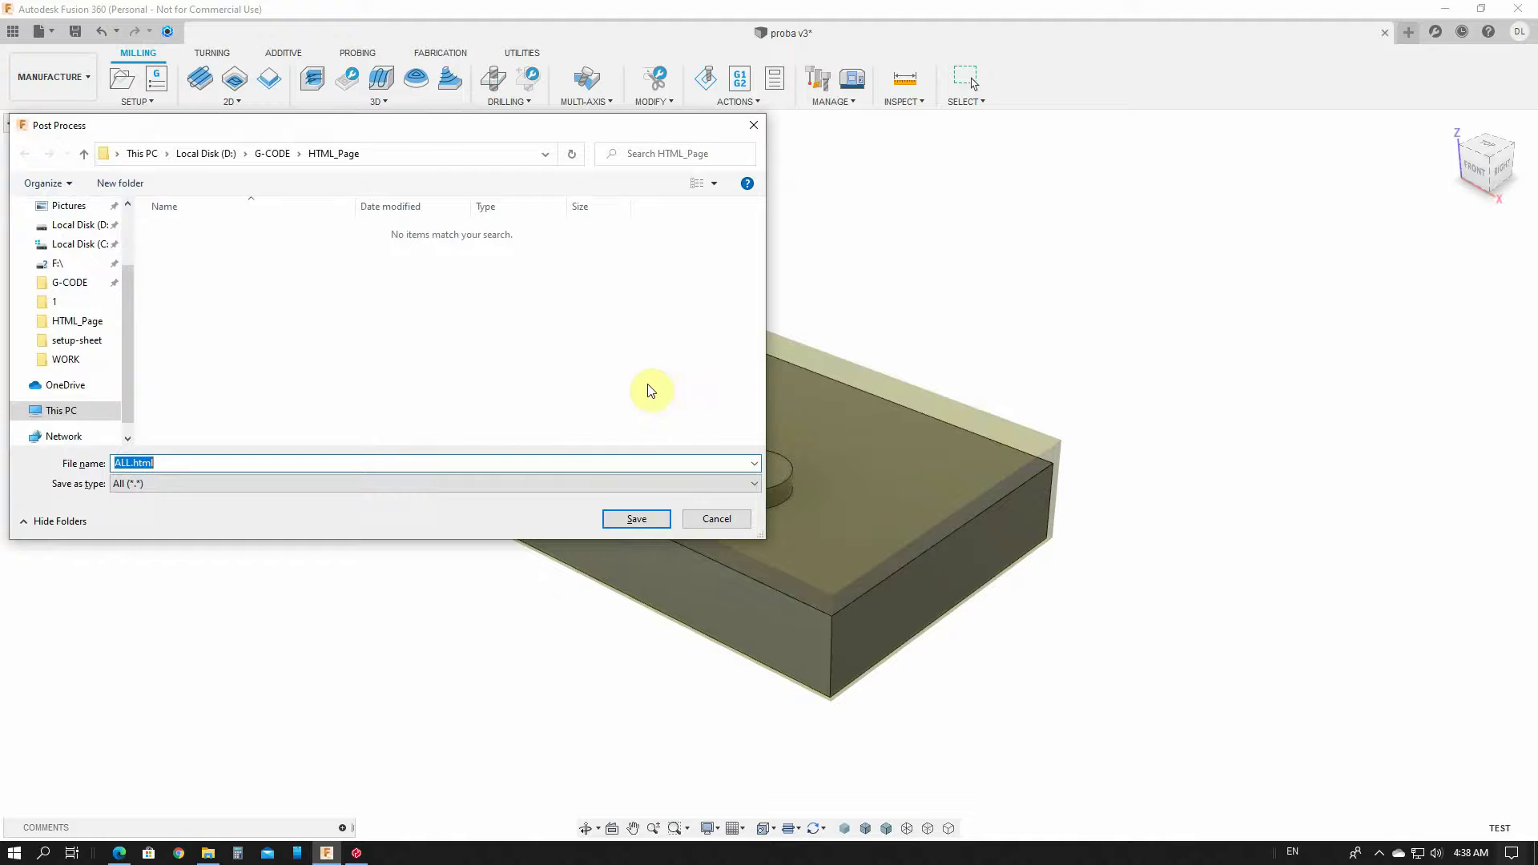
pyautogui.click(717, 518)
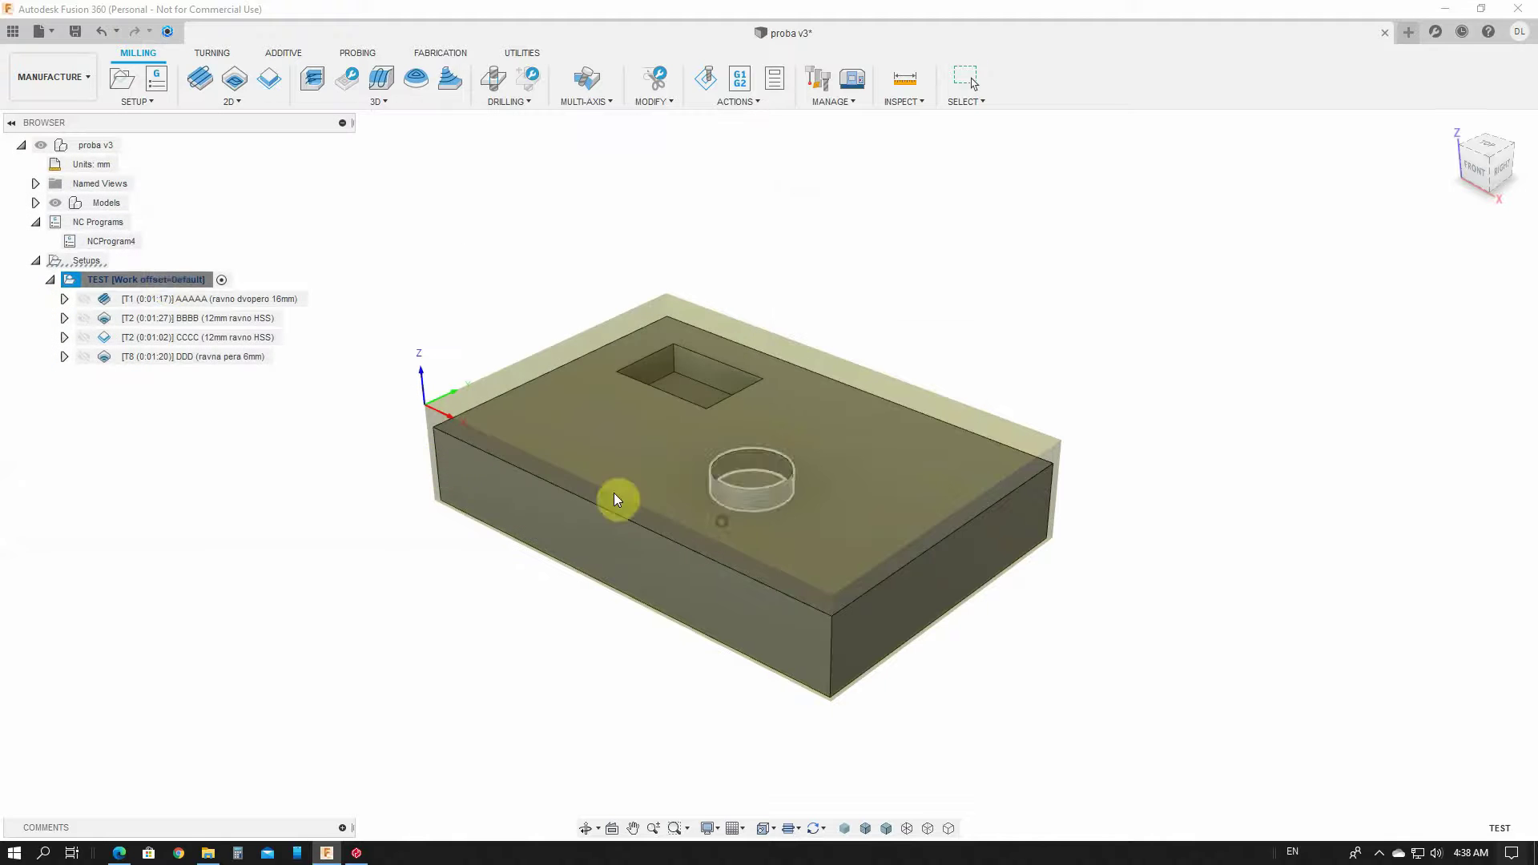
# Re-post the TEST setup sheet with program name 'A', without opening an editor.
pyautogui.rightClick(162, 277)
pyautogui.click(221, 439)
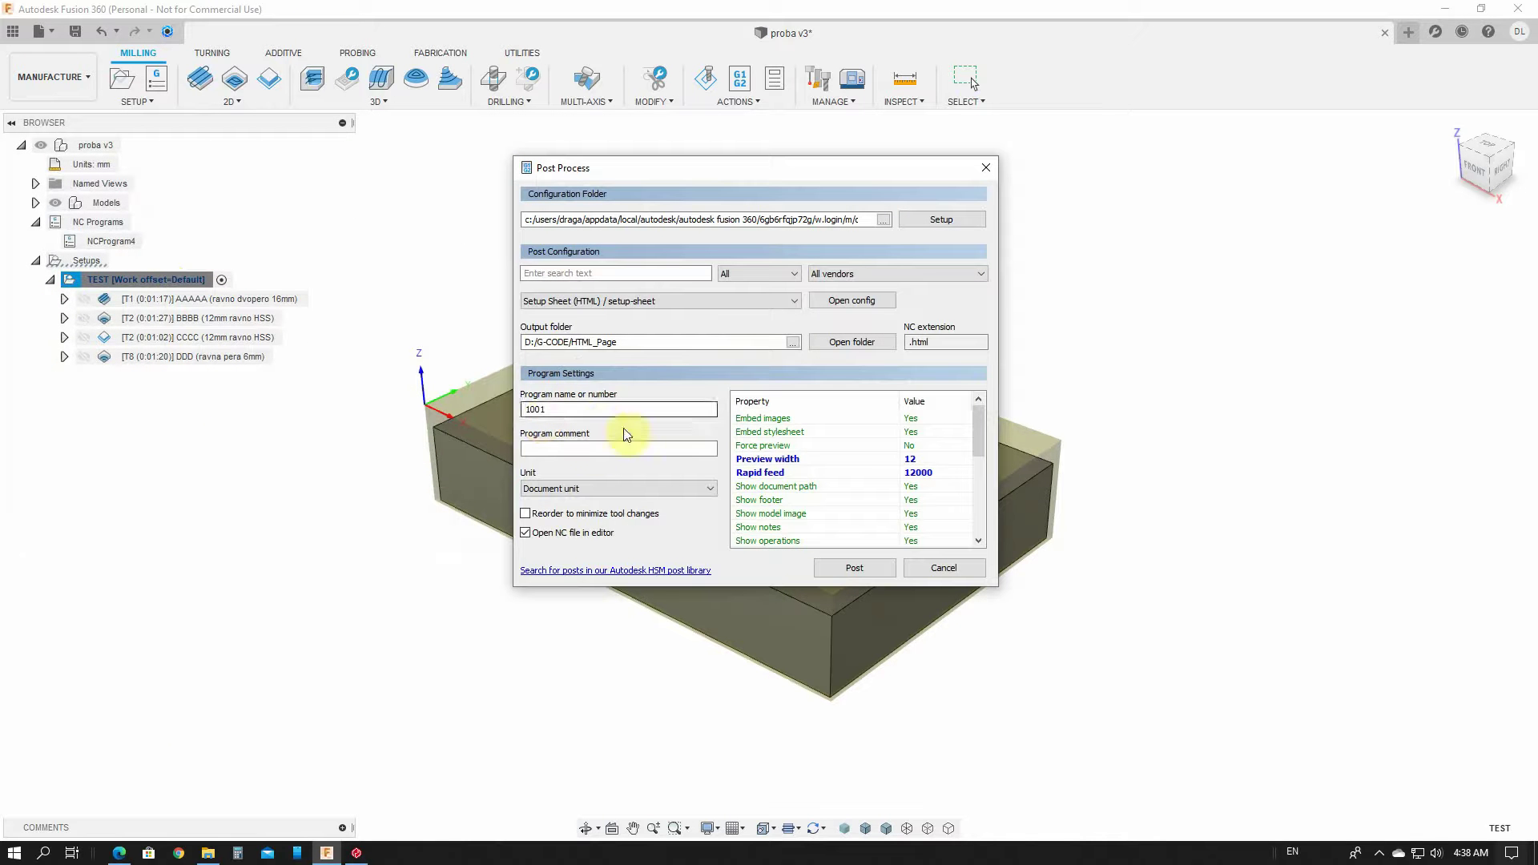
pyautogui.click(526, 533)
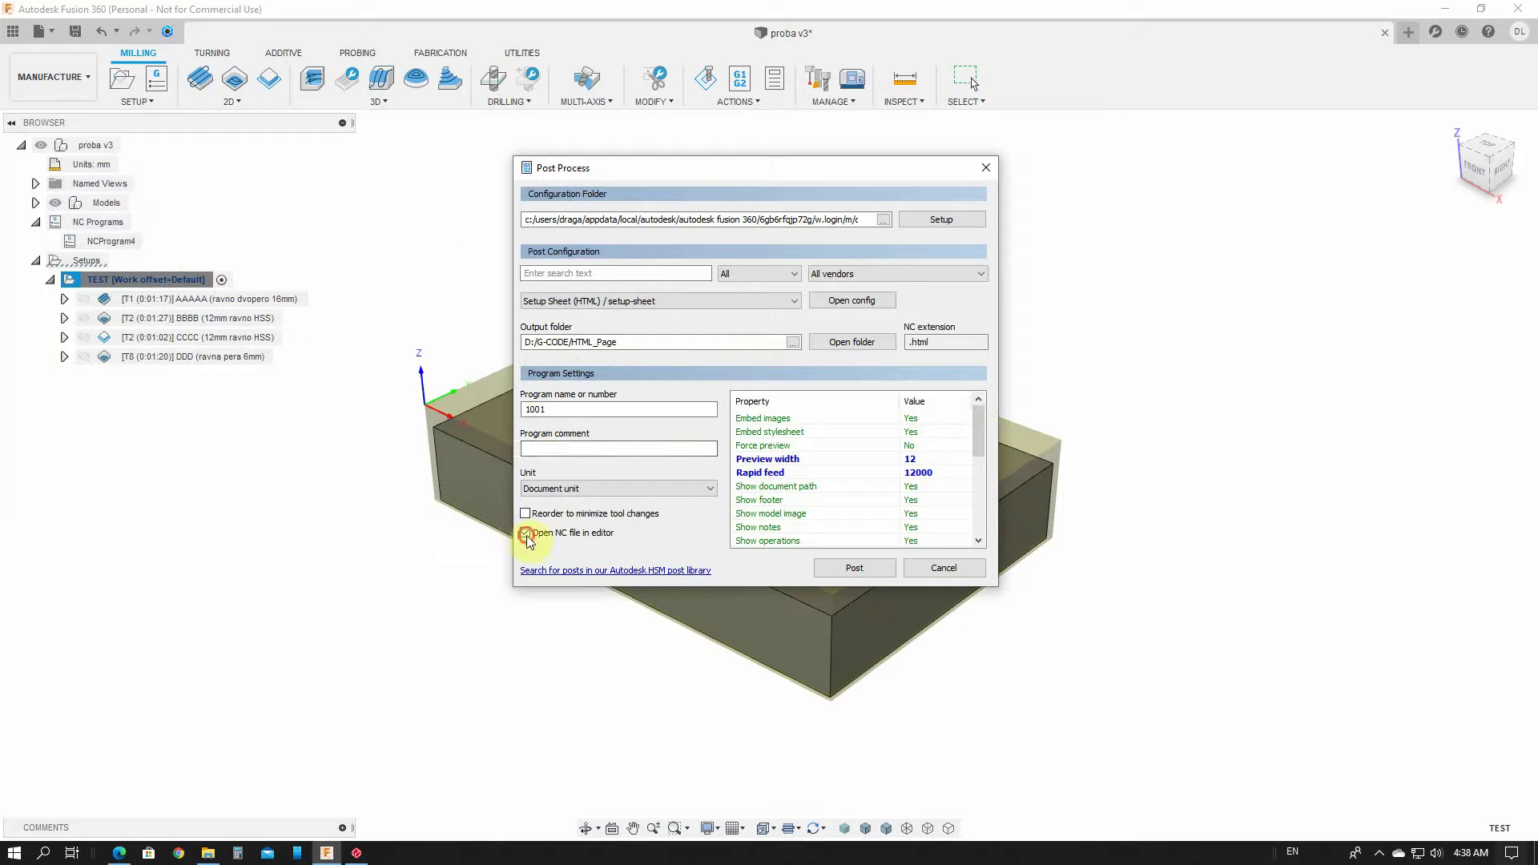
pyautogui.doubleClick(569, 413)
pyautogui.write('ALL')
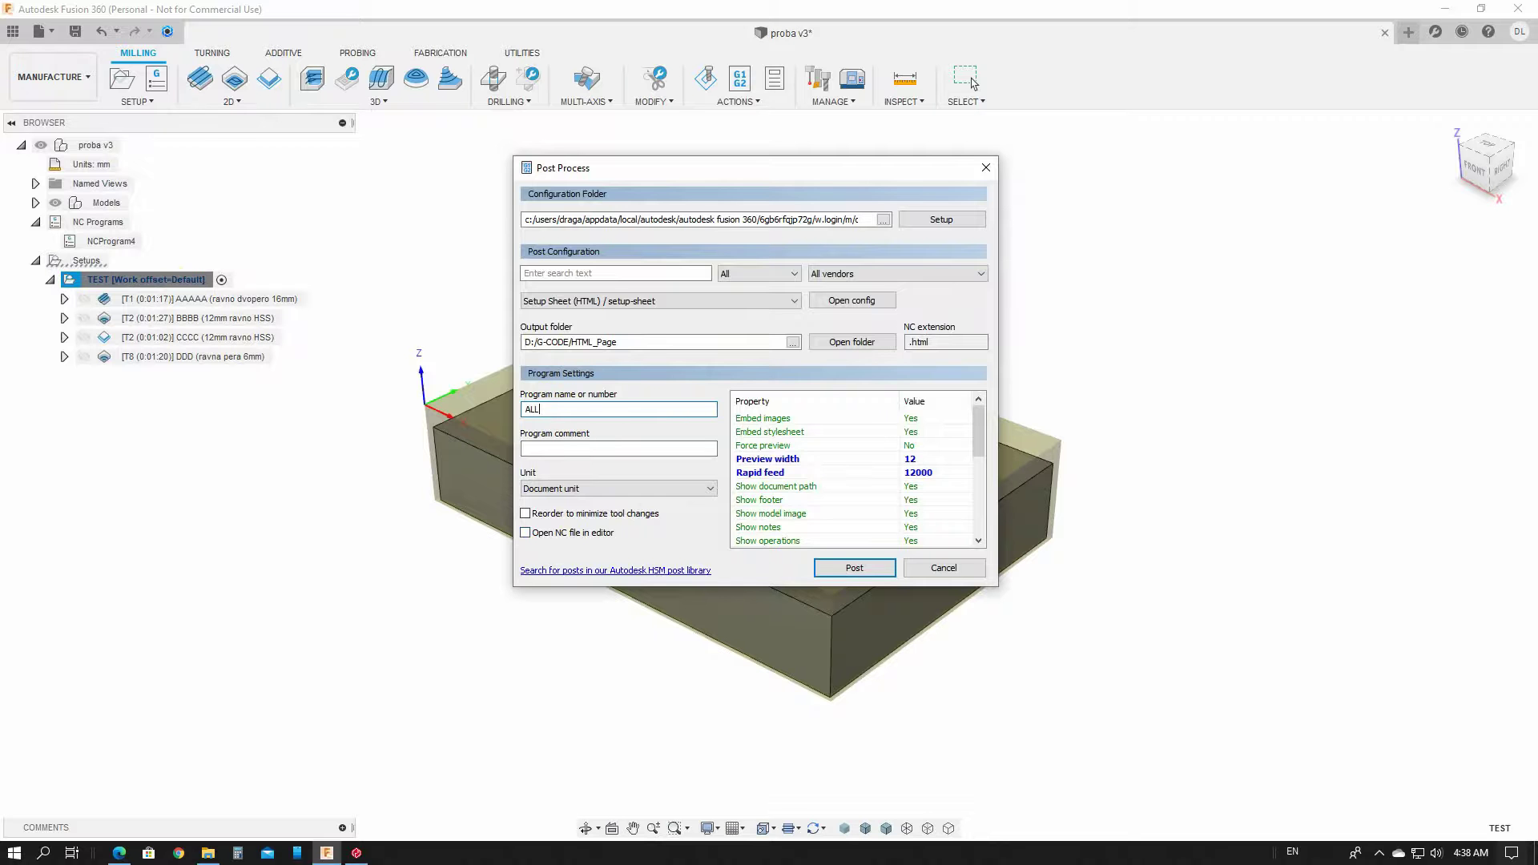
pyautogui.press('Return')
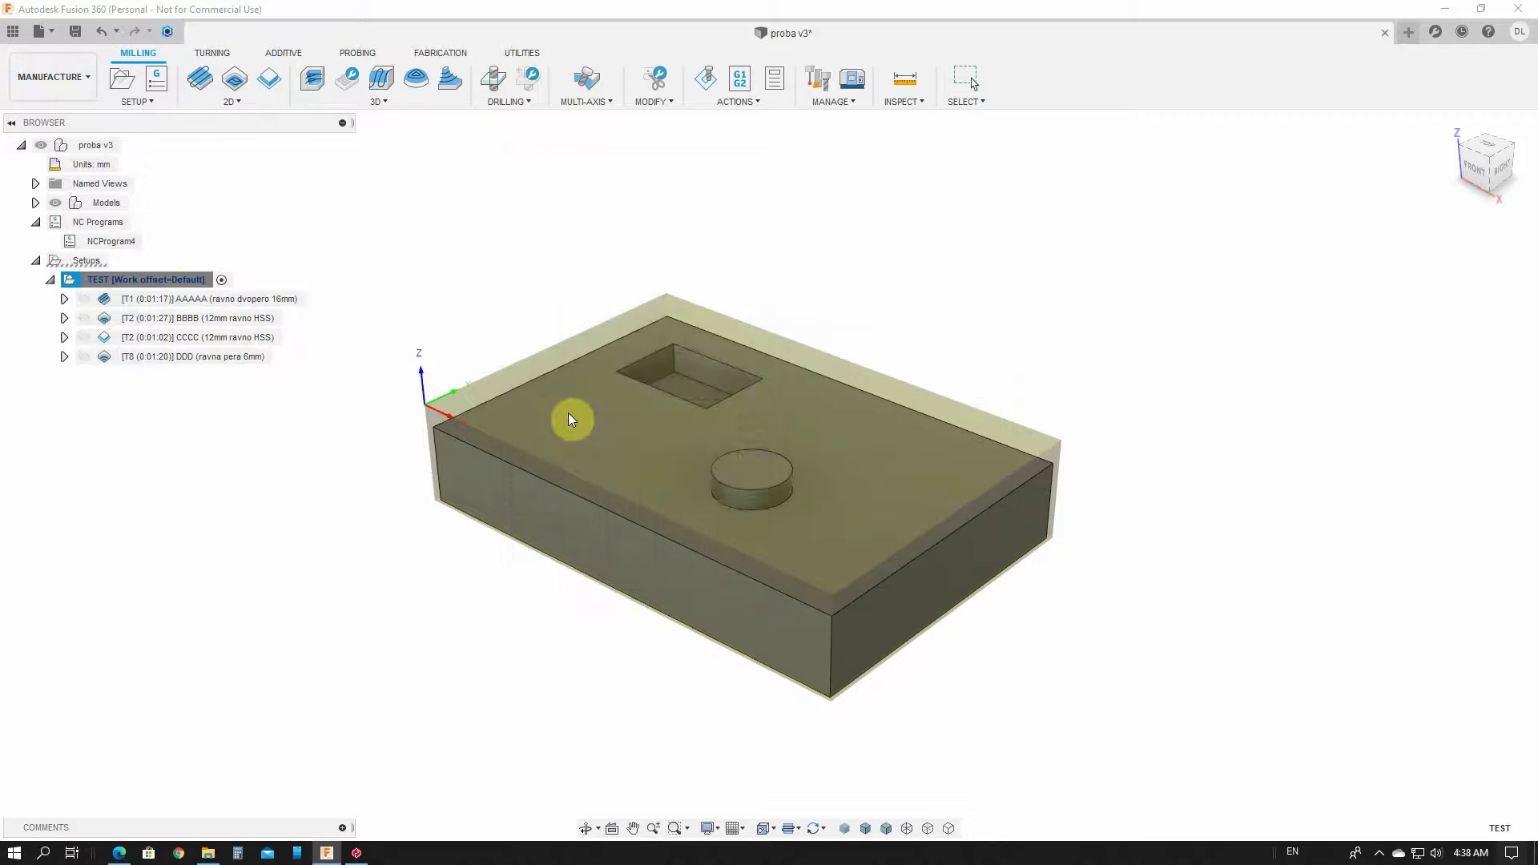
pyautogui.press('Return')
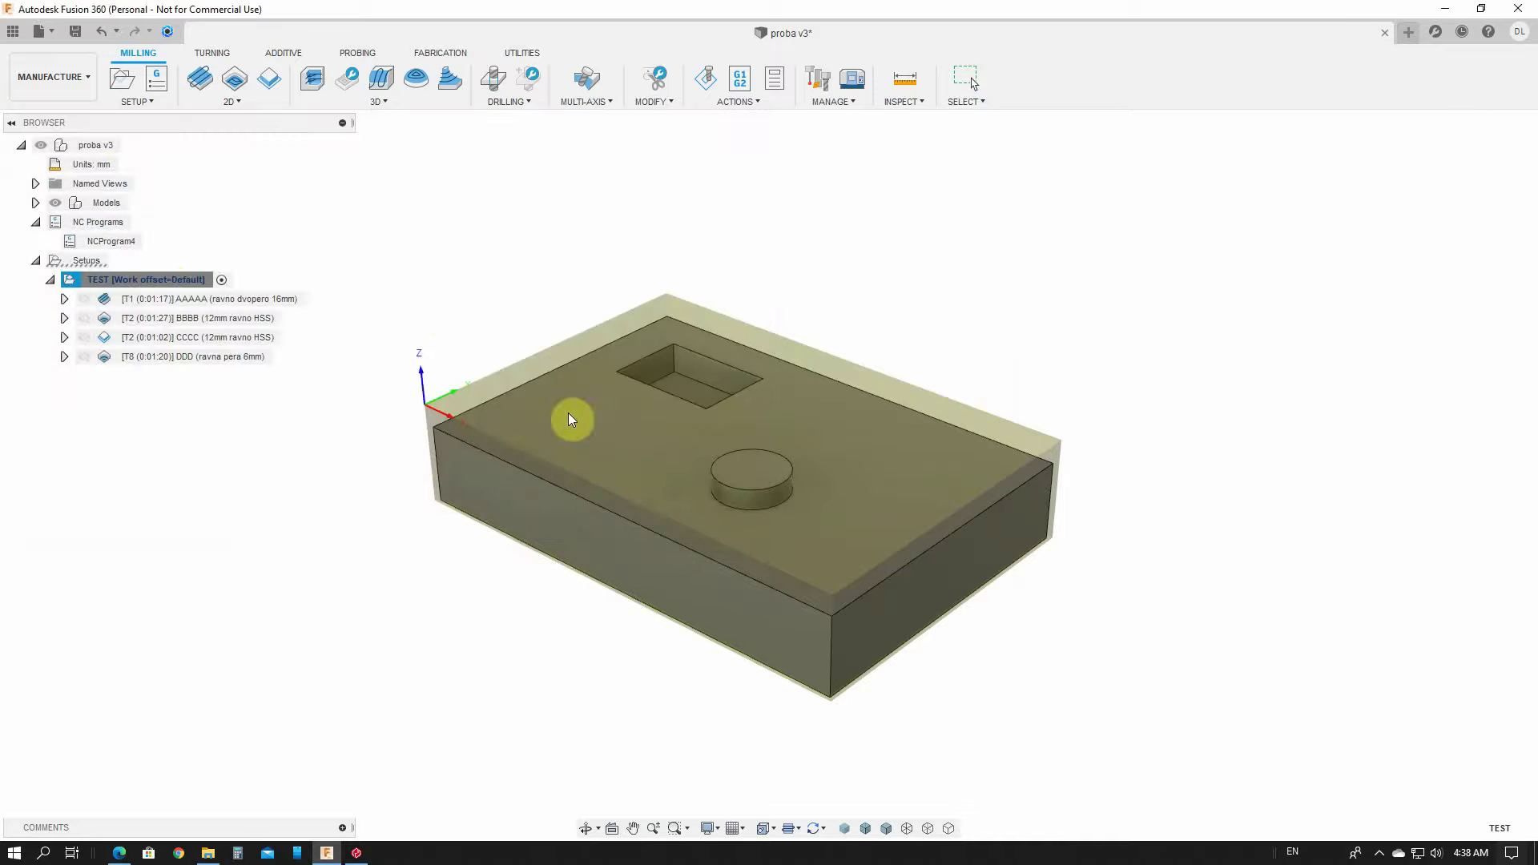
# Post the AAAAA operation alone as a setup sheet named AAAAA.
pyautogui.click(275, 298)
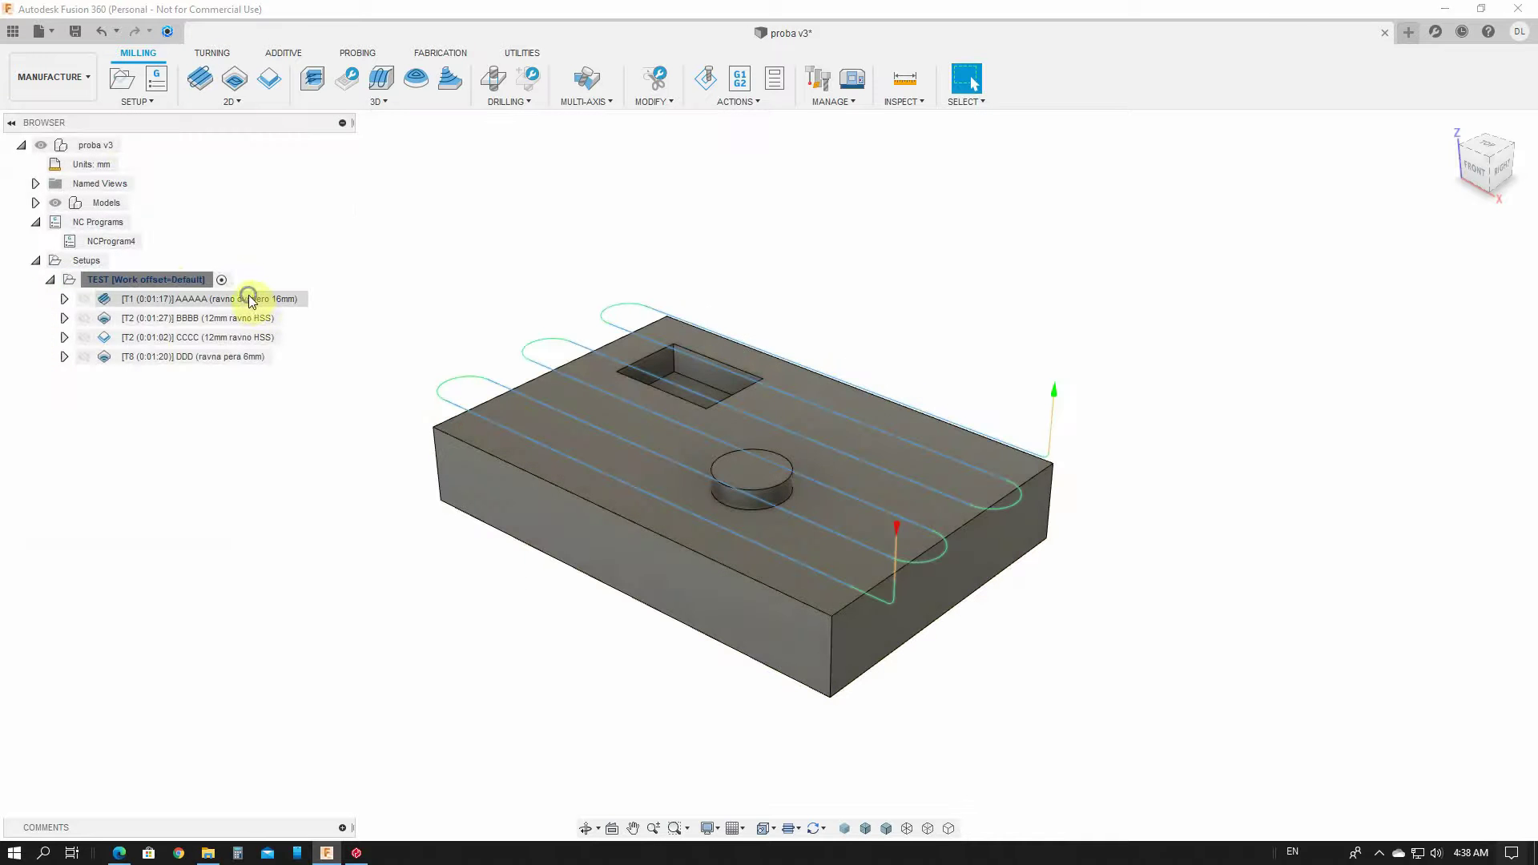
pyautogui.rightClick(249, 298)
pyautogui.click(305, 428)
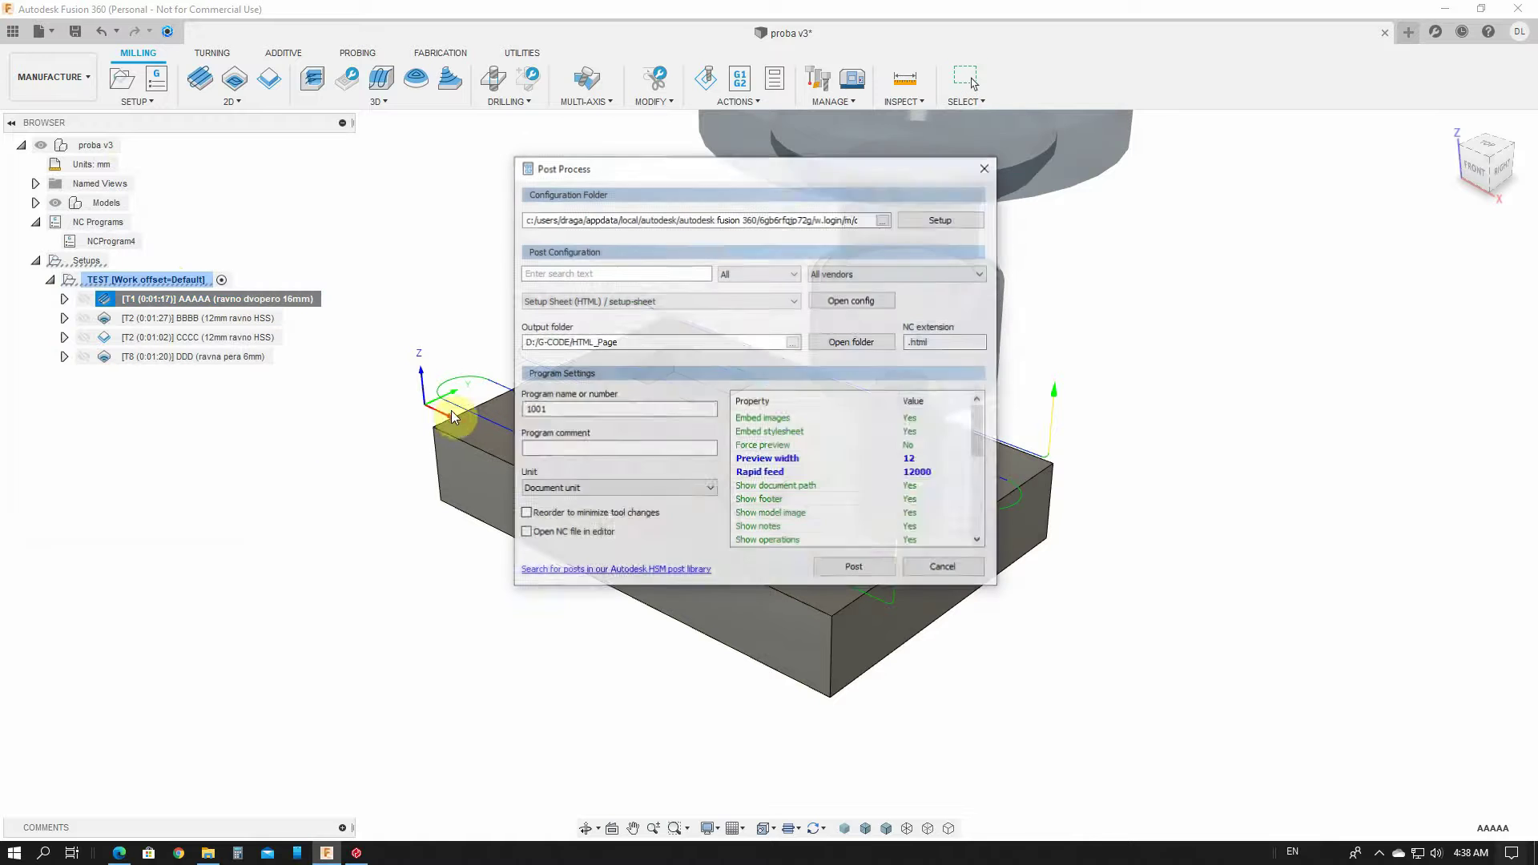
pyautogui.doubleClick(576, 411)
pyautogui.write('AAAAA')
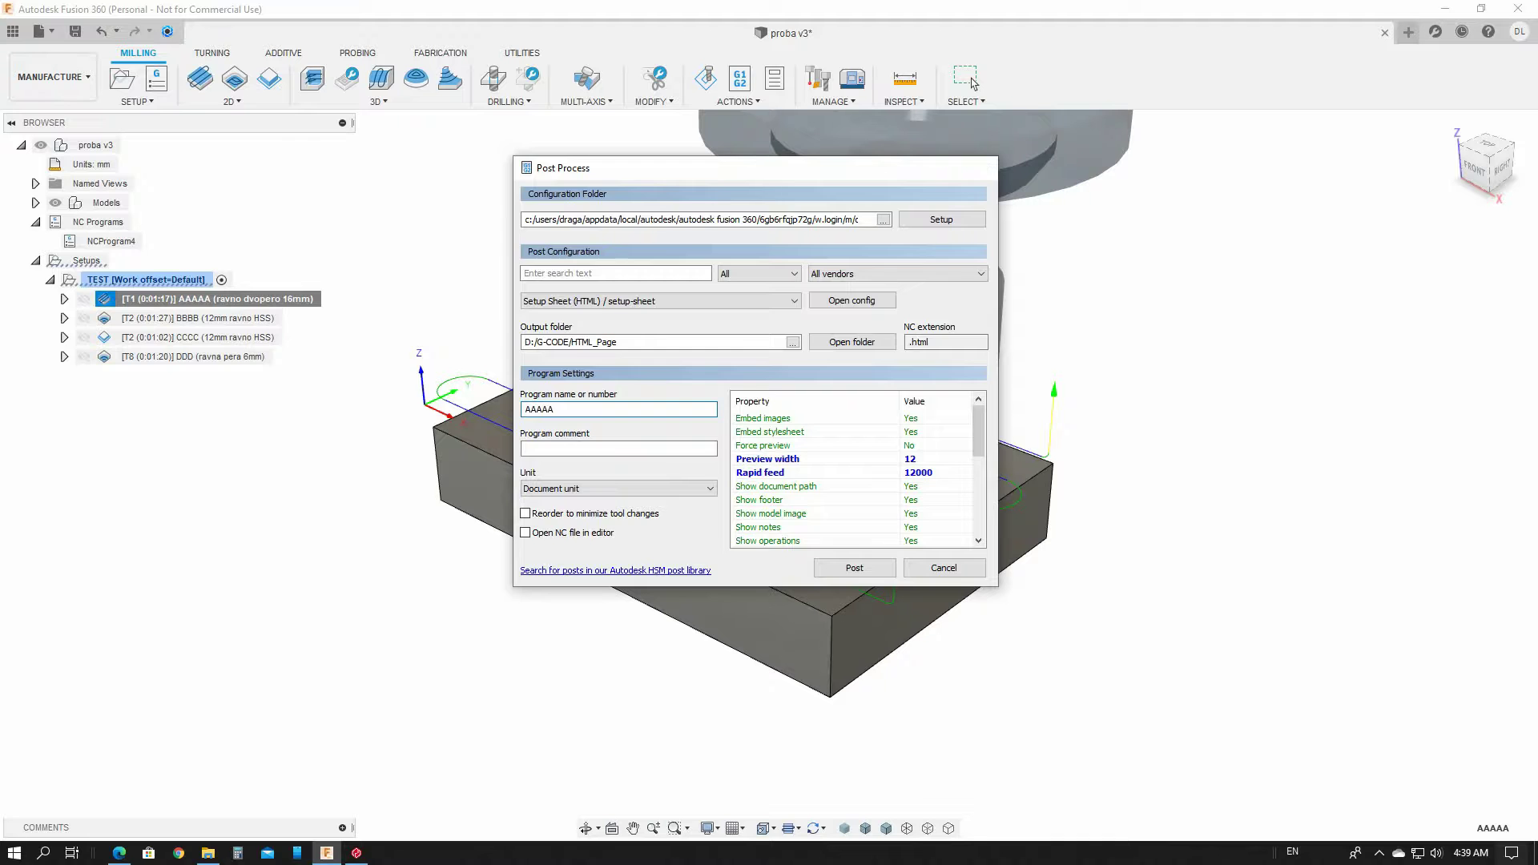
pyautogui.press('Return')
pyautogui.press('Return')
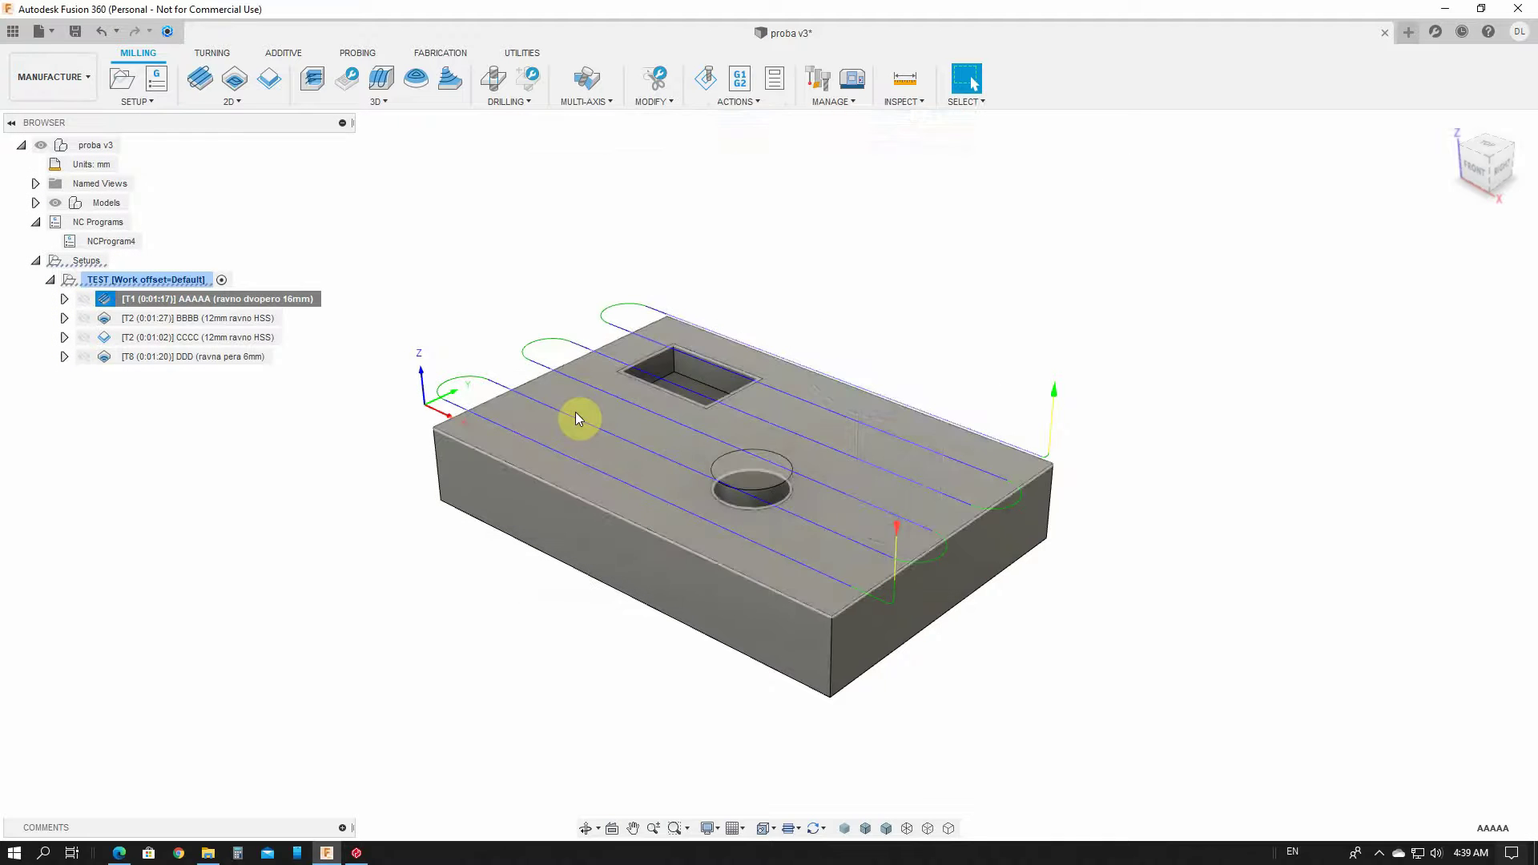
pyautogui.click(207, 318)
# Post the BBBB operation's setup sheet with program name BBBB and save it.
pyautogui.rightClick(205, 319)
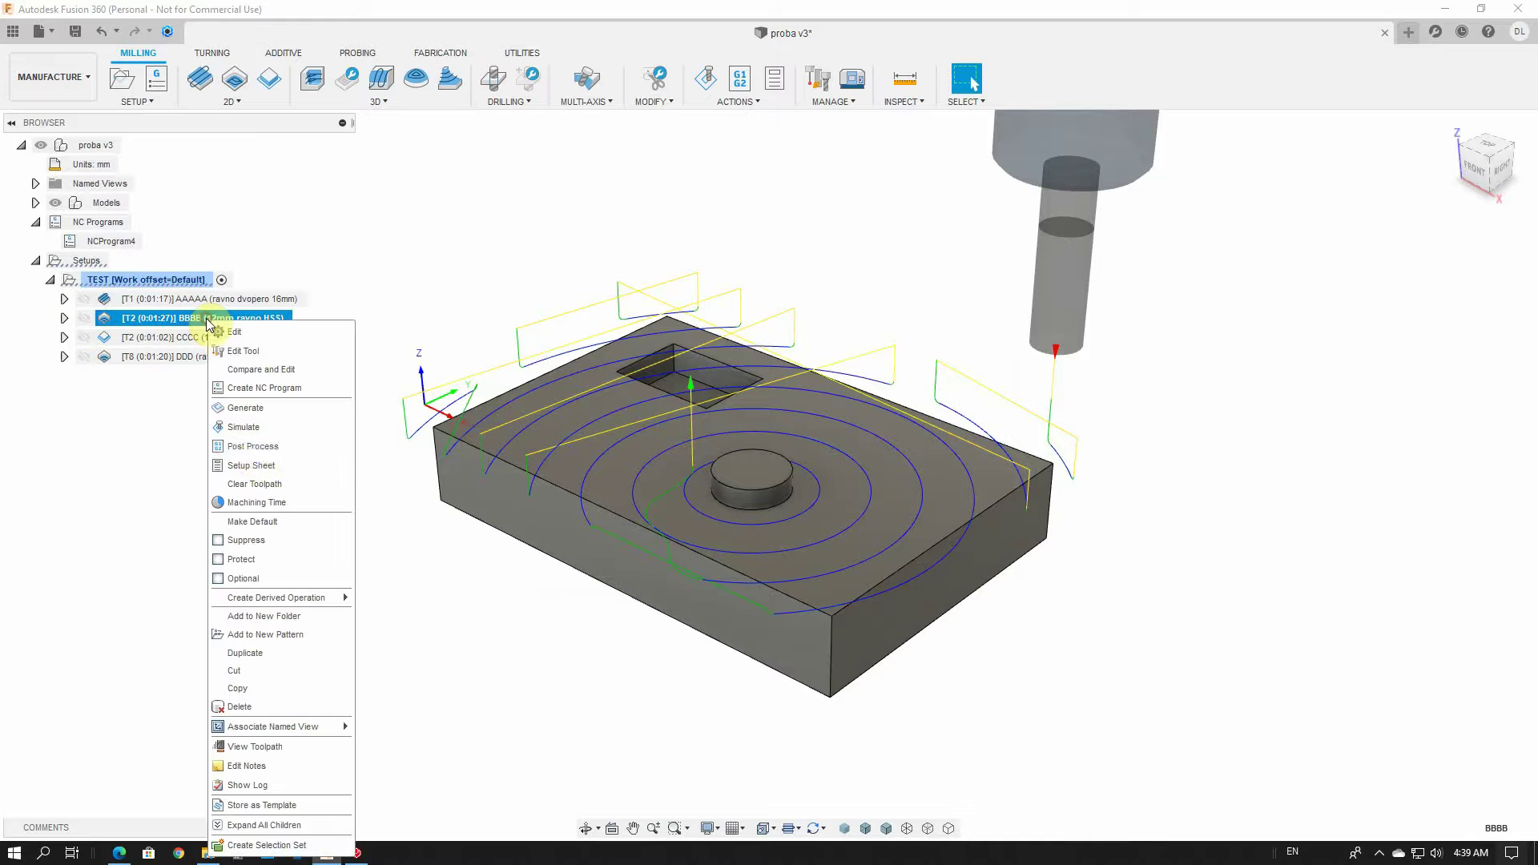
pyautogui.click(341, 446)
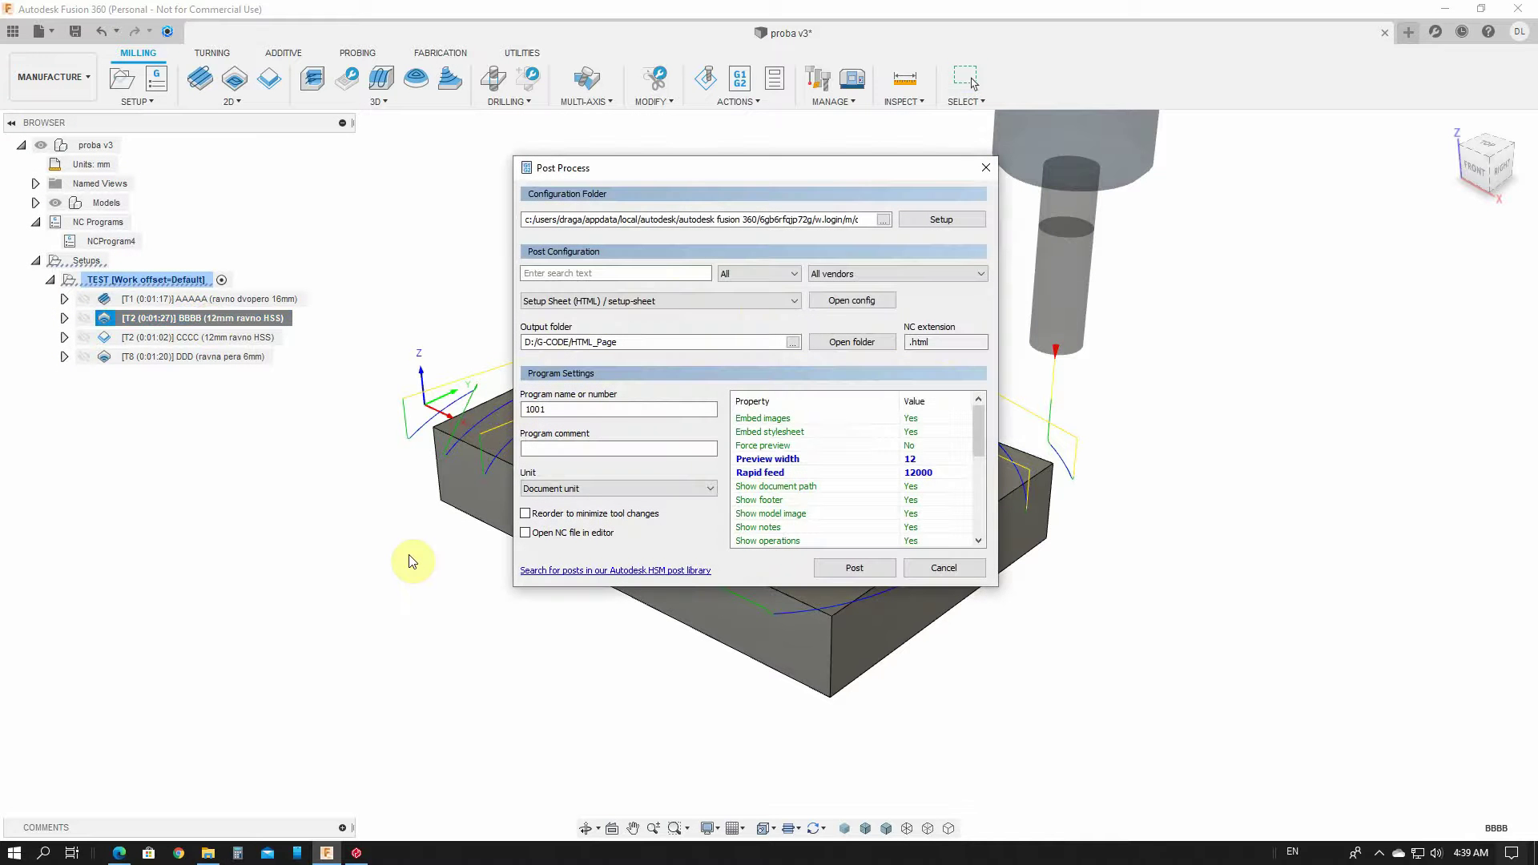
pyautogui.doubleClick(565, 409)
pyautogui.press('Return')
pyautogui.press('Return')
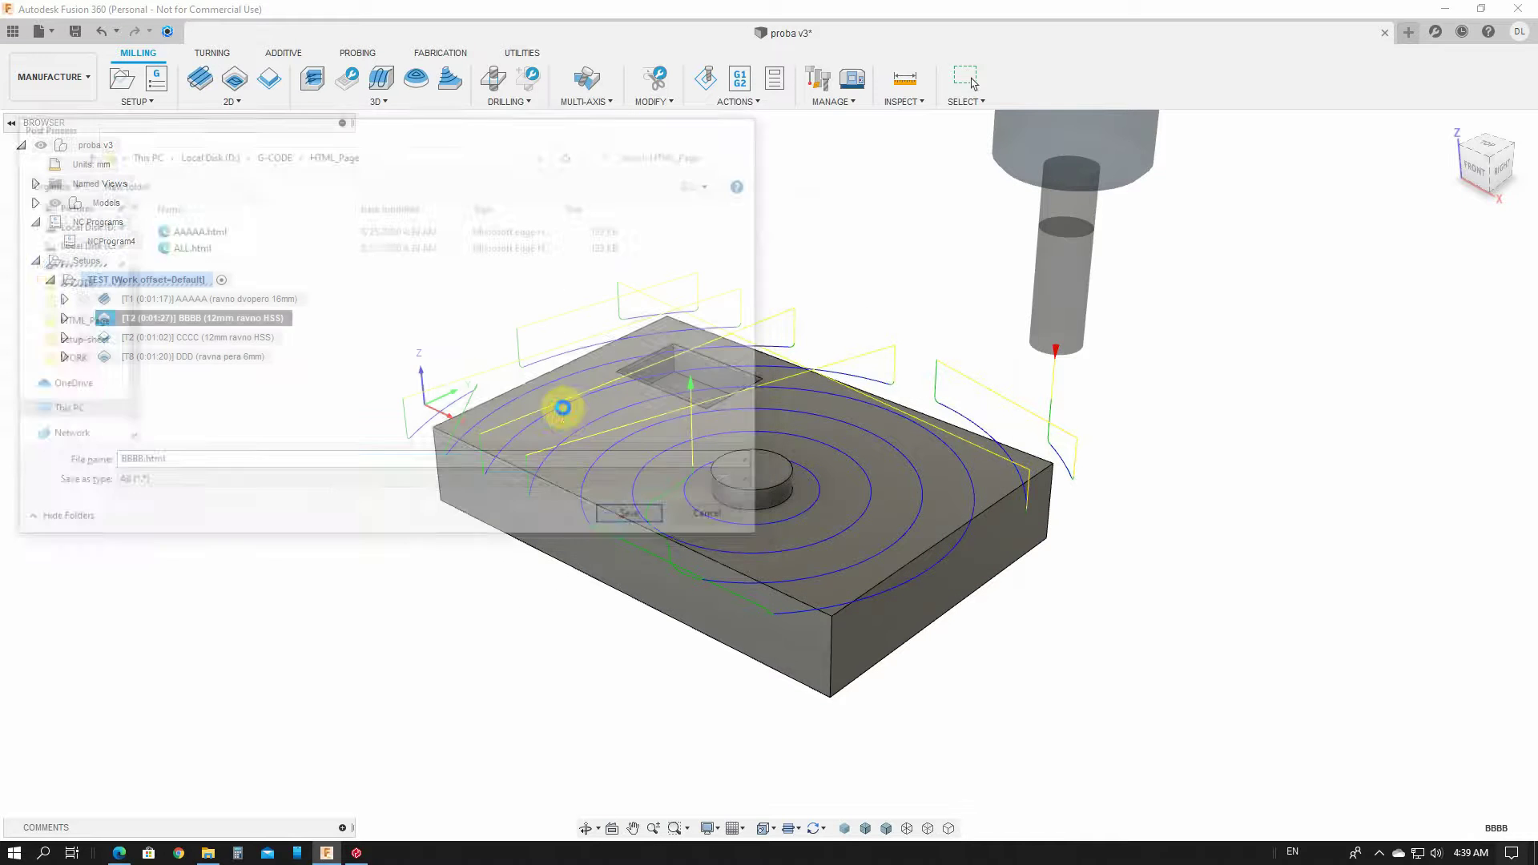
# Post and save the CCCC operation's setup sheet as CCCC.
pyautogui.click(213, 338)
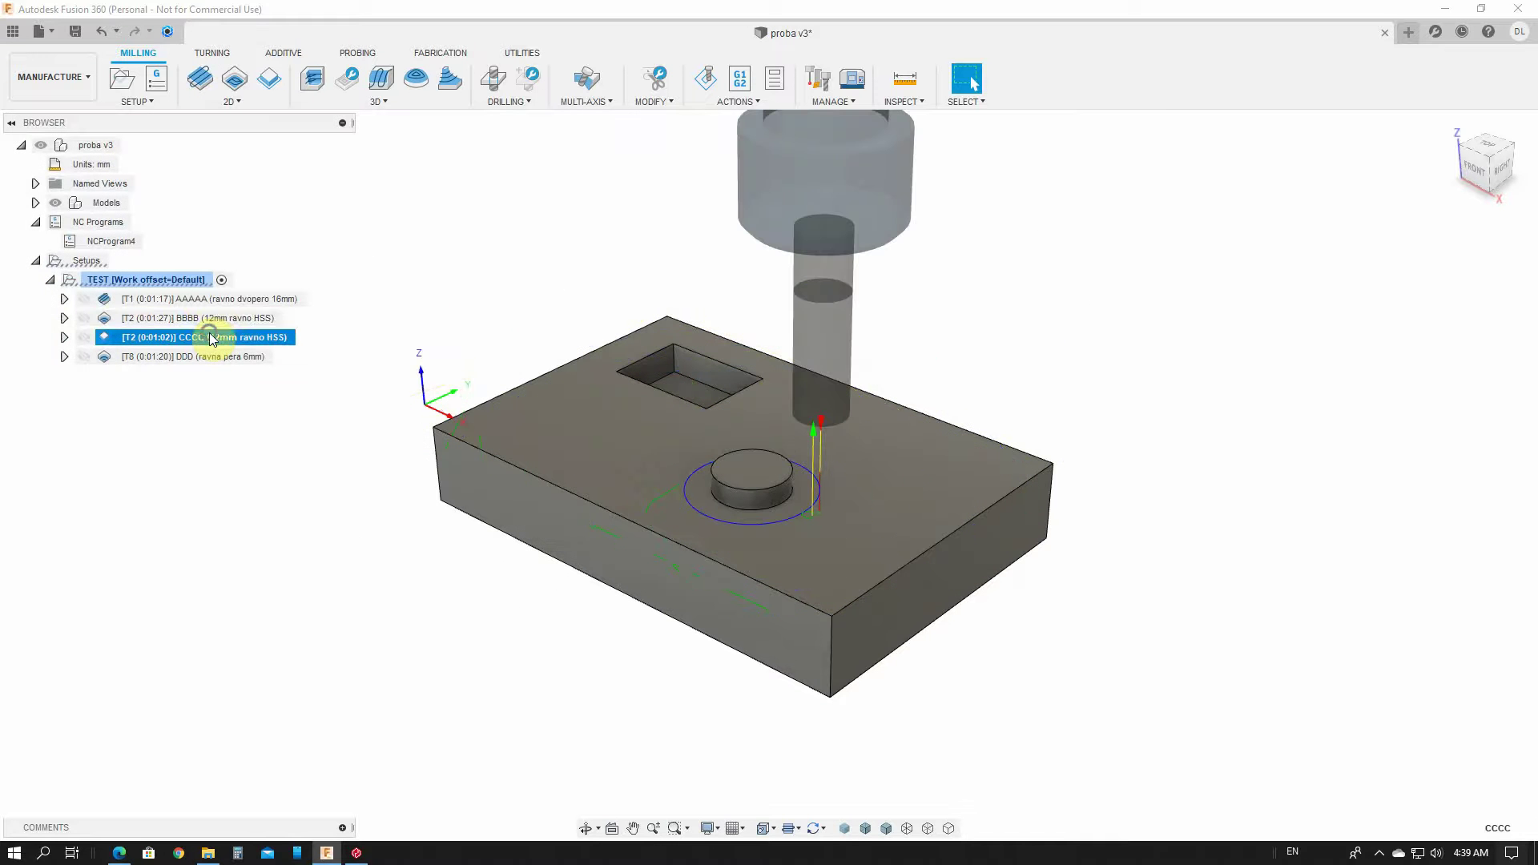
pyautogui.rightClick(212, 337)
pyautogui.click(260, 128)
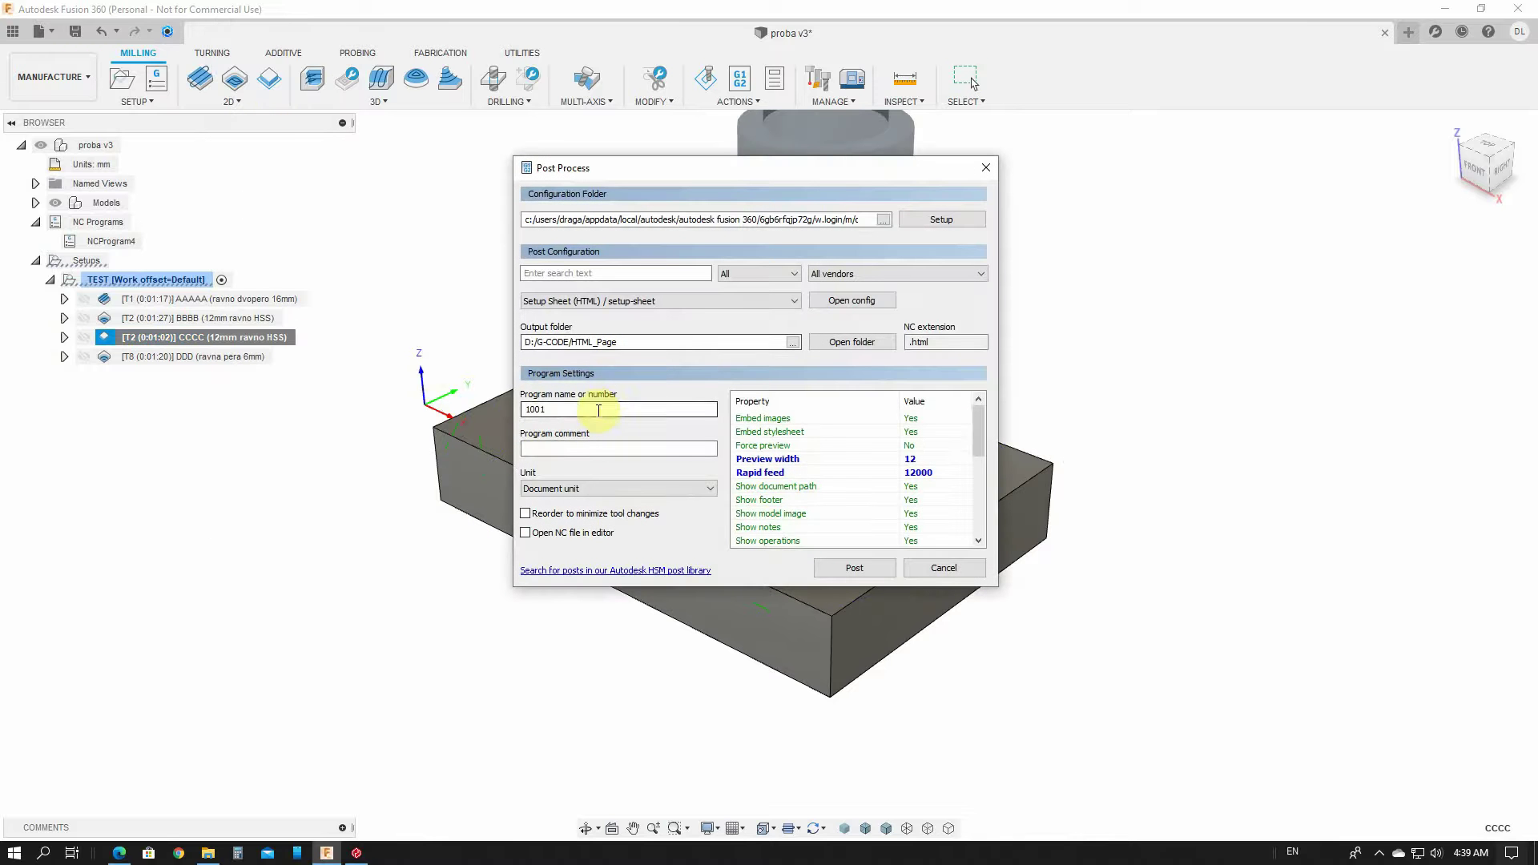
pyautogui.doubleClick(596, 408)
pyautogui.write('CCCC')
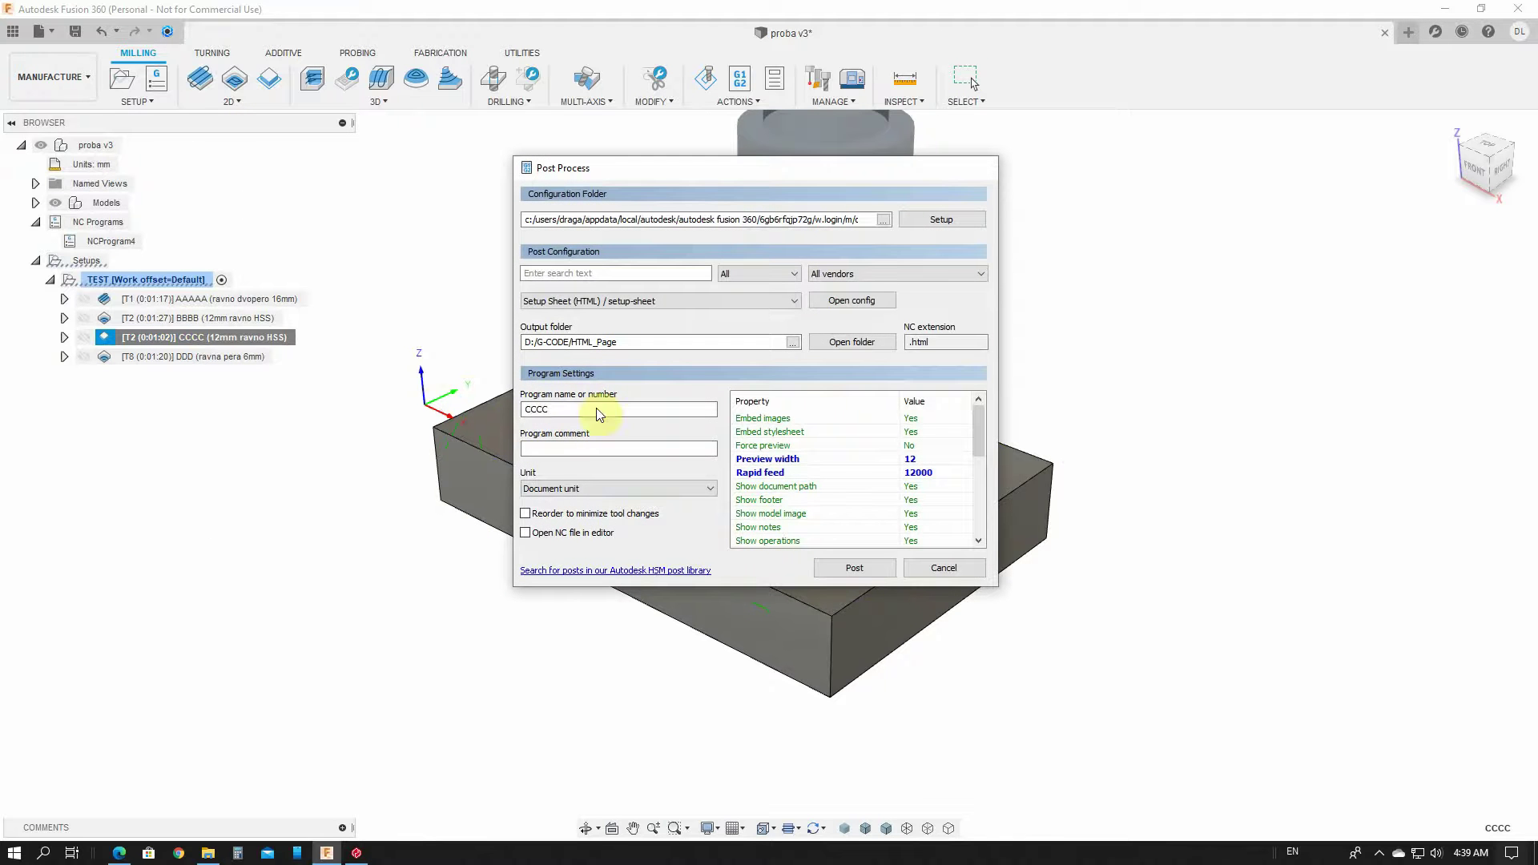
pyautogui.press('Return')
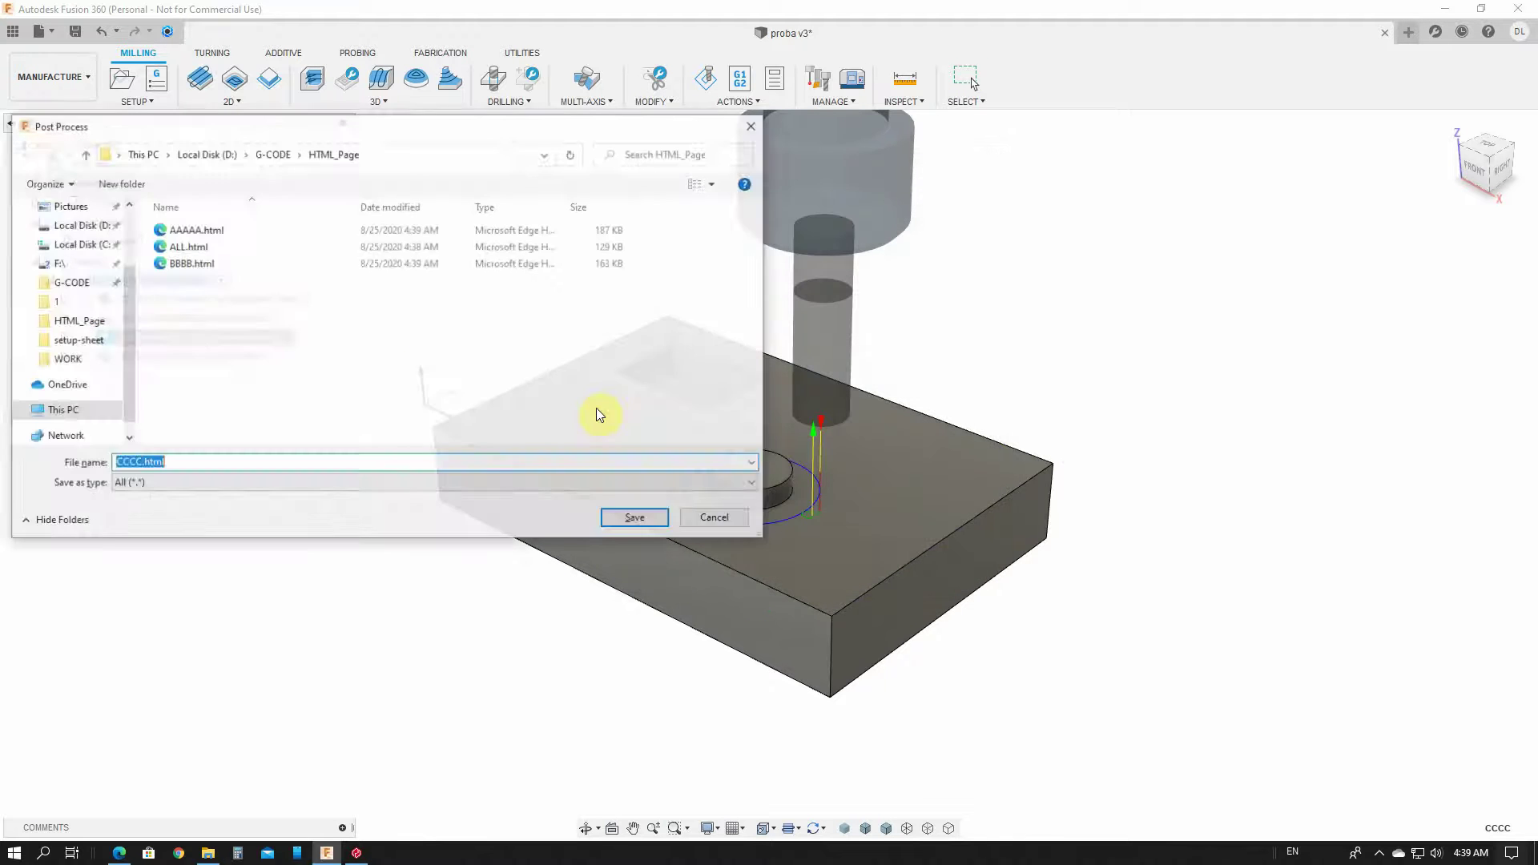
pyautogui.press('Return')
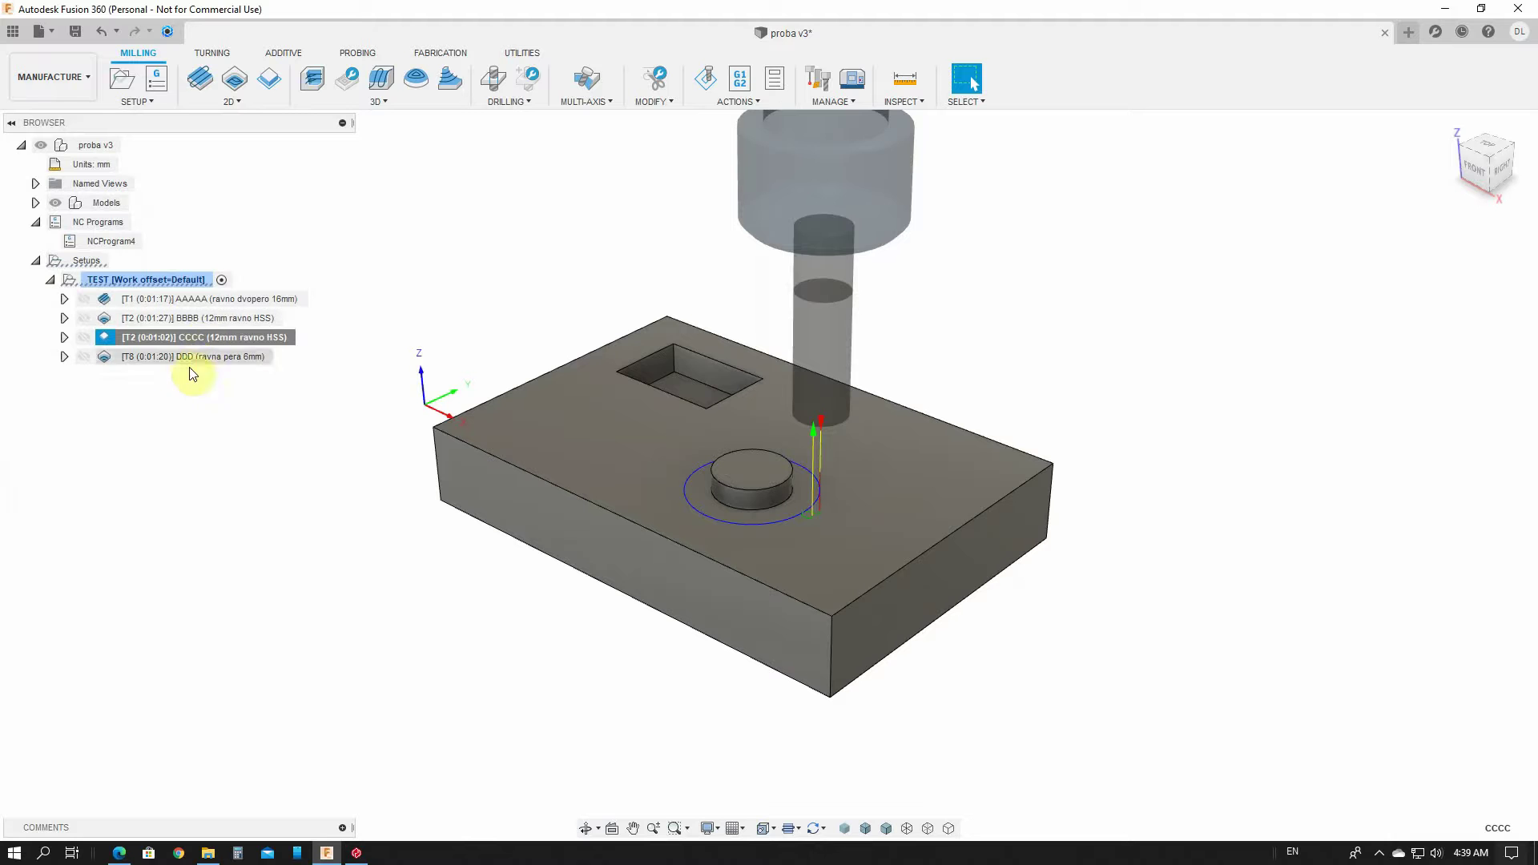
# Post and save the DDD operation's setup sheet as DDD.
pyautogui.click(194, 356)
pyautogui.rightClick(194, 356)
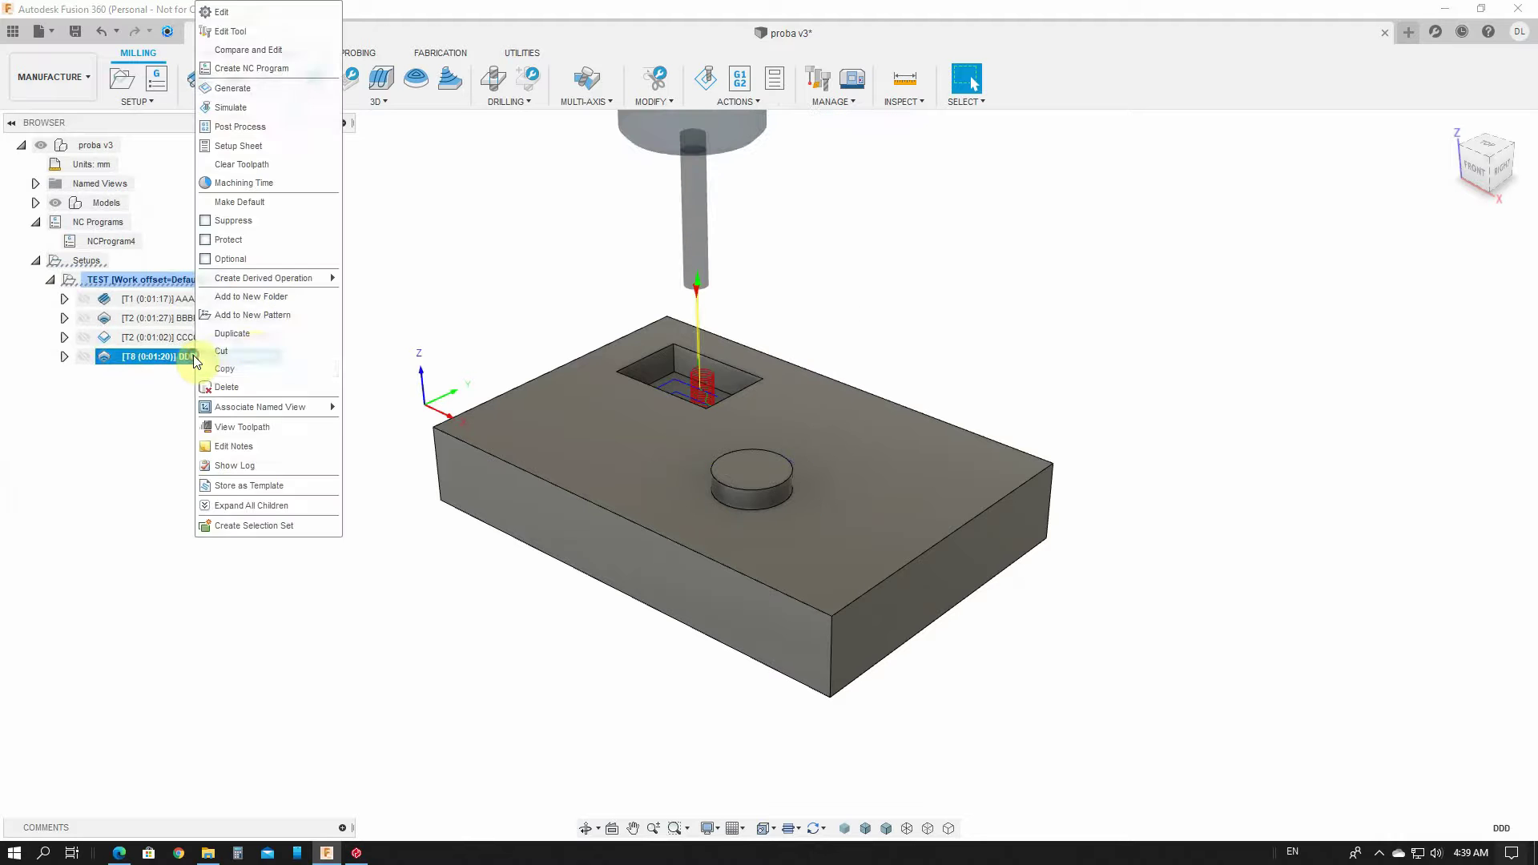
pyautogui.click(232, 127)
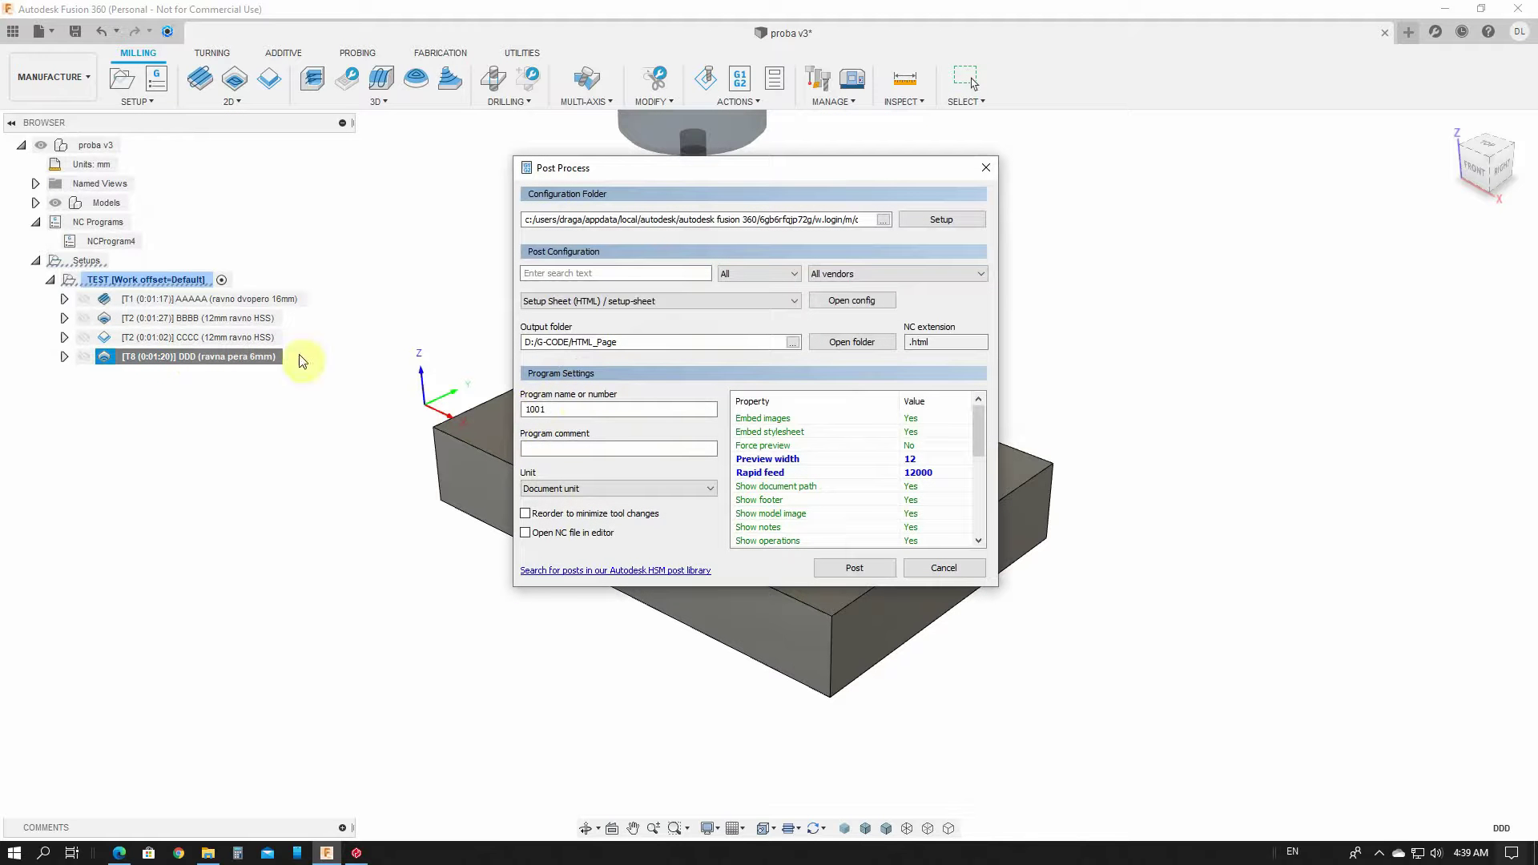
pyautogui.doubleClick(573, 409)
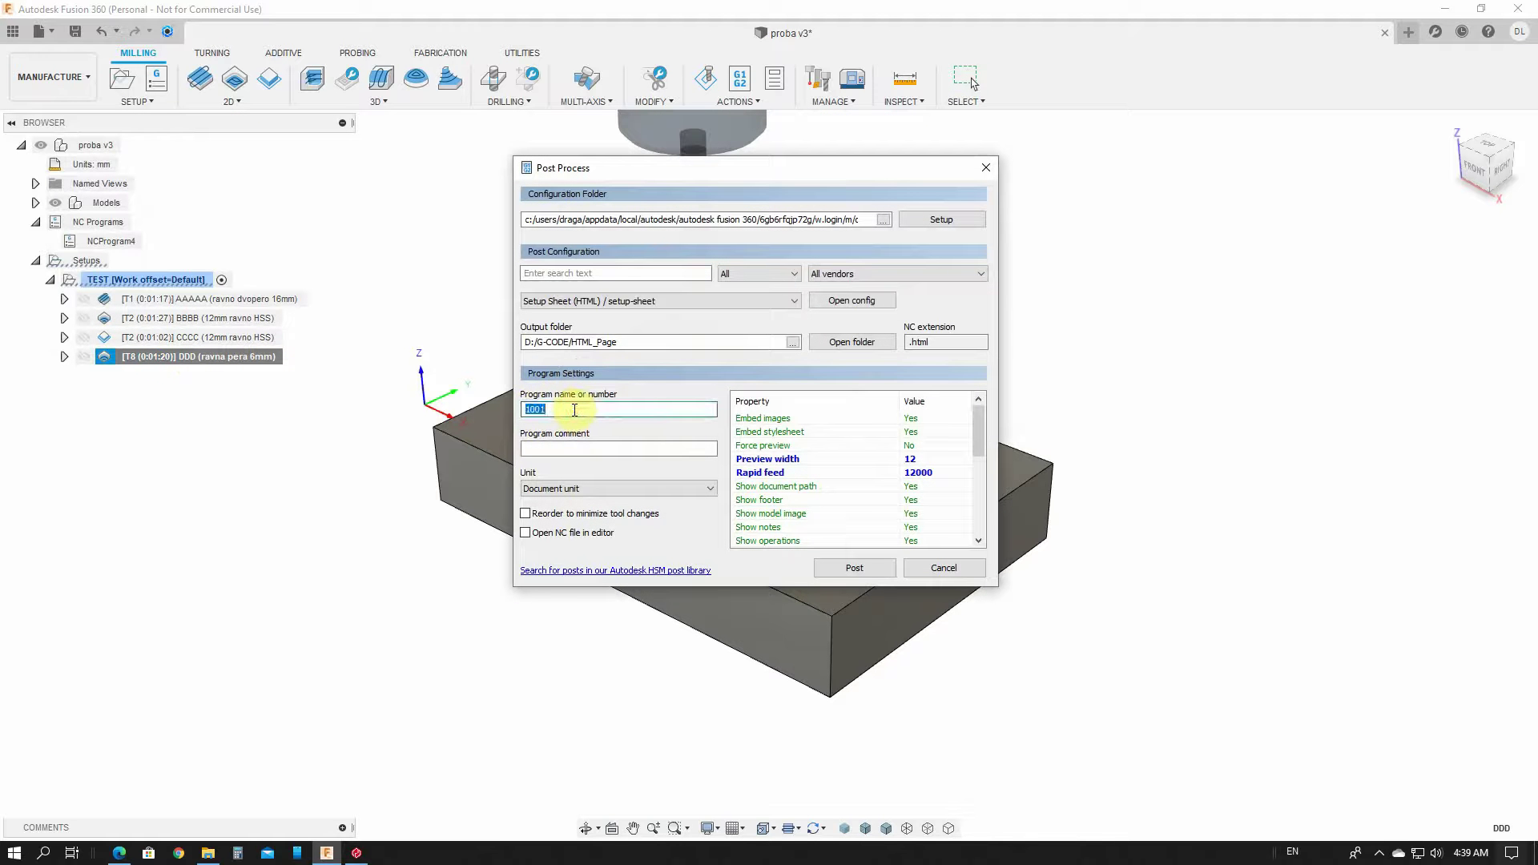
pyautogui.write('DDD')
pyautogui.press('Return')
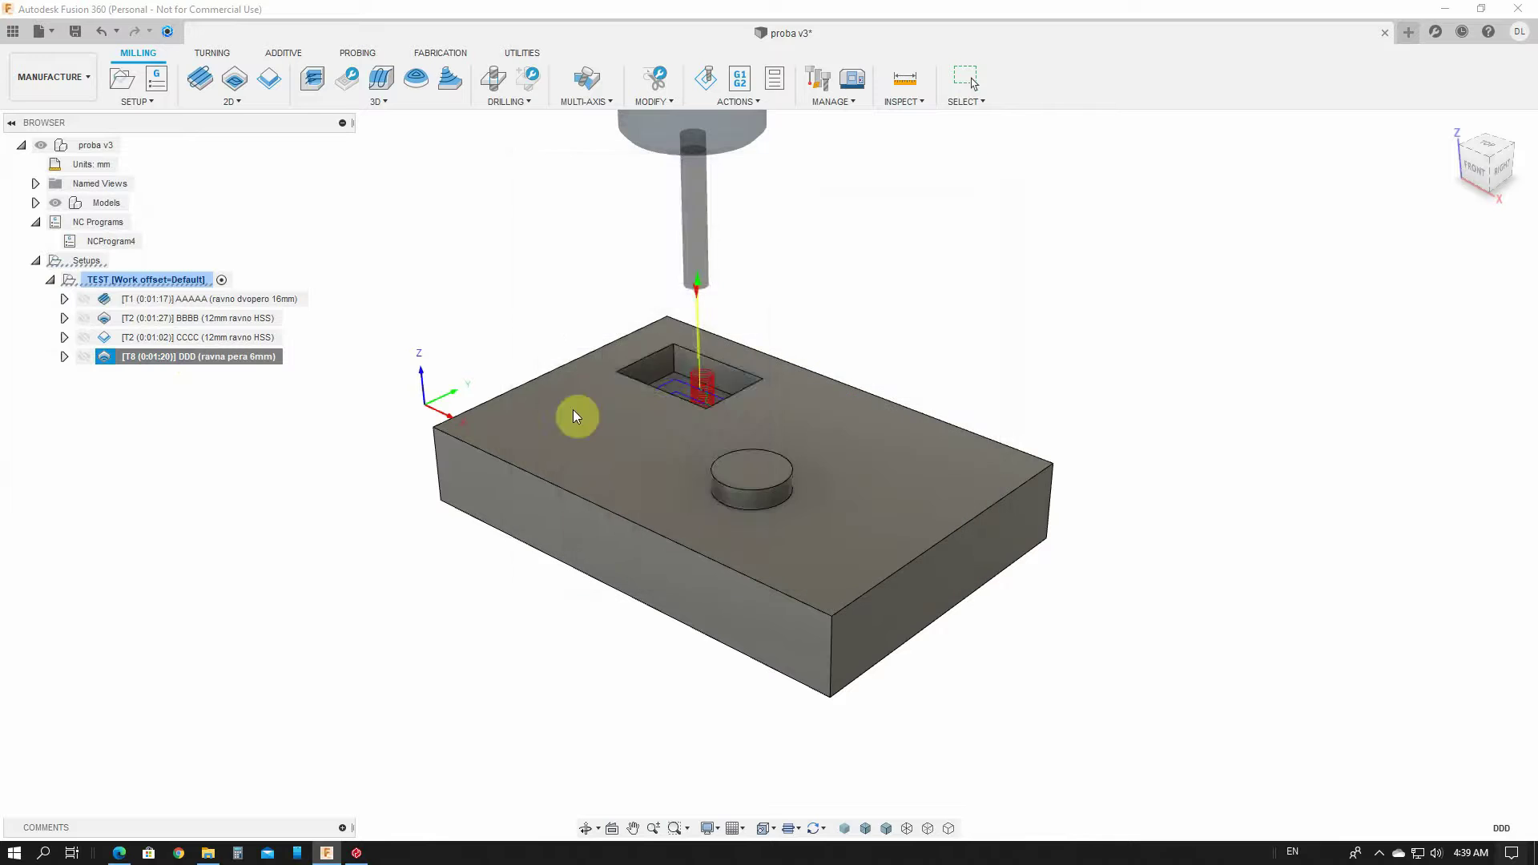
pyautogui.press('Return')
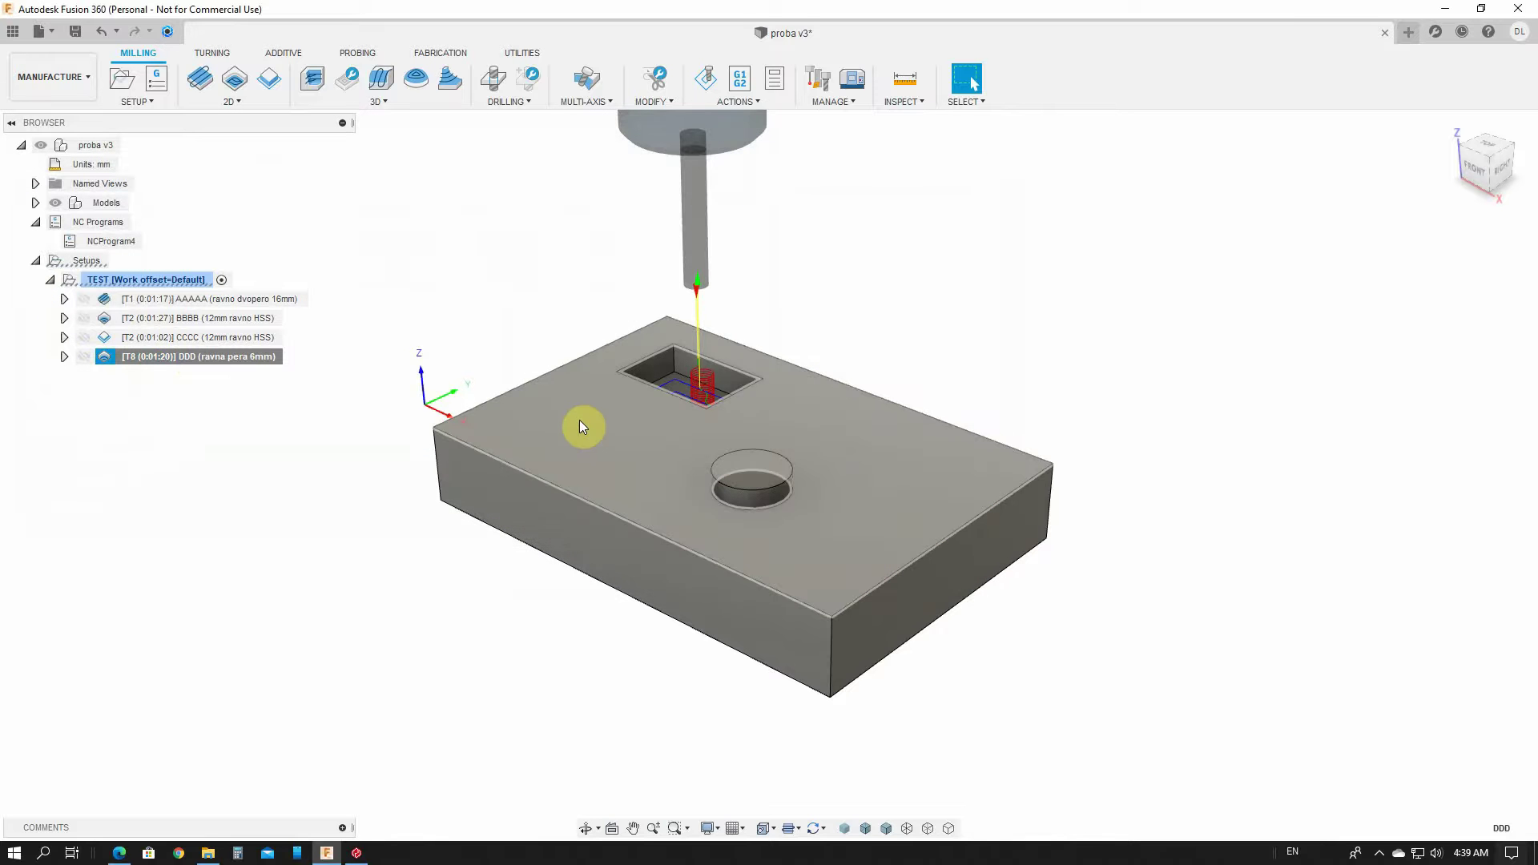
# Open D:\G-CODE\HTML_Page in File Explorer and select AAAAA.html.
pyautogui.press('super+e')
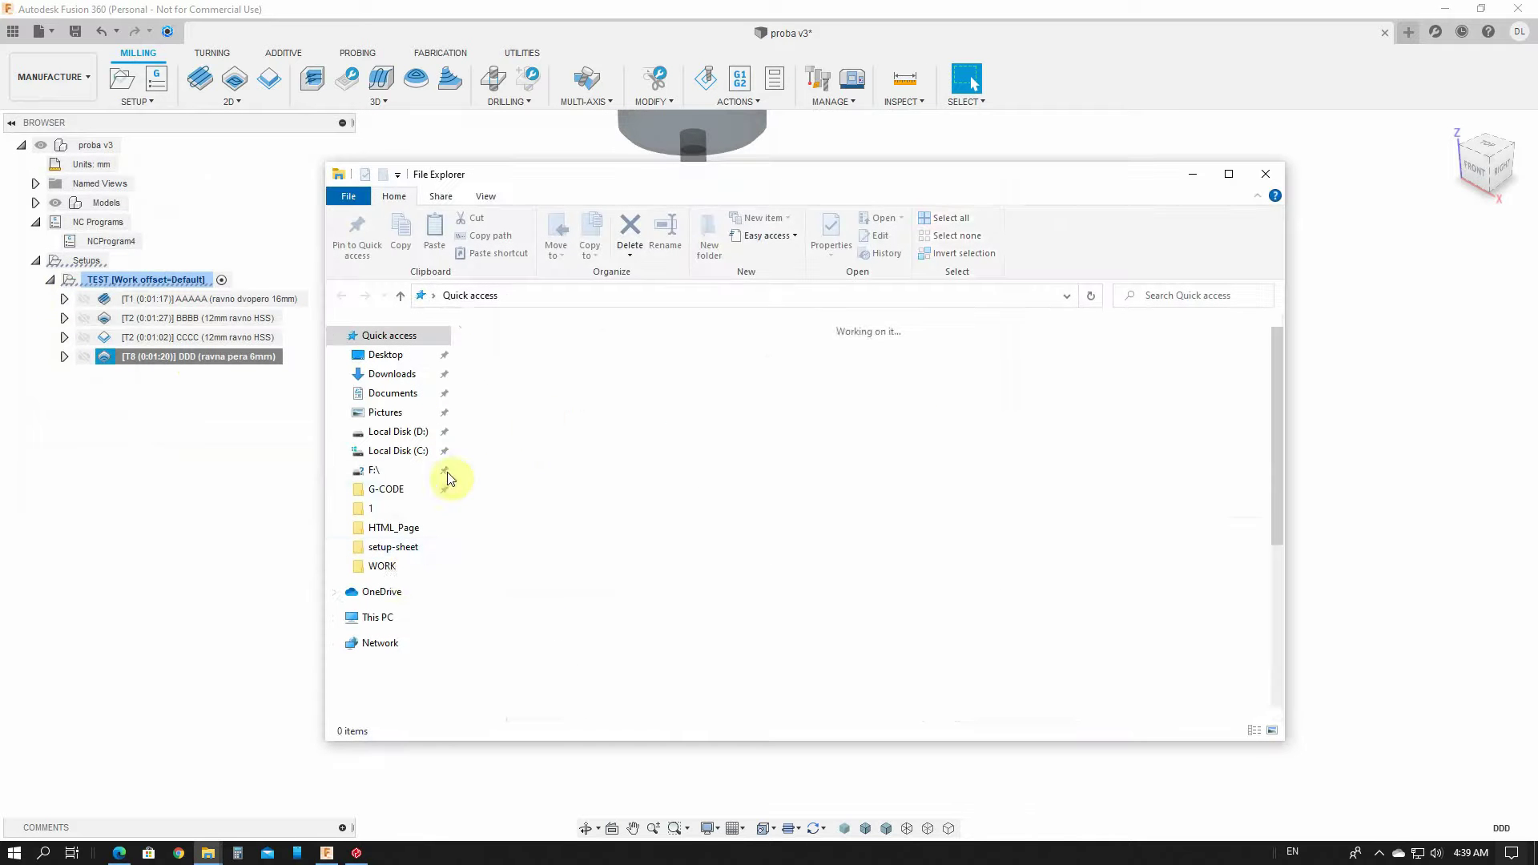
pyautogui.click(393, 490)
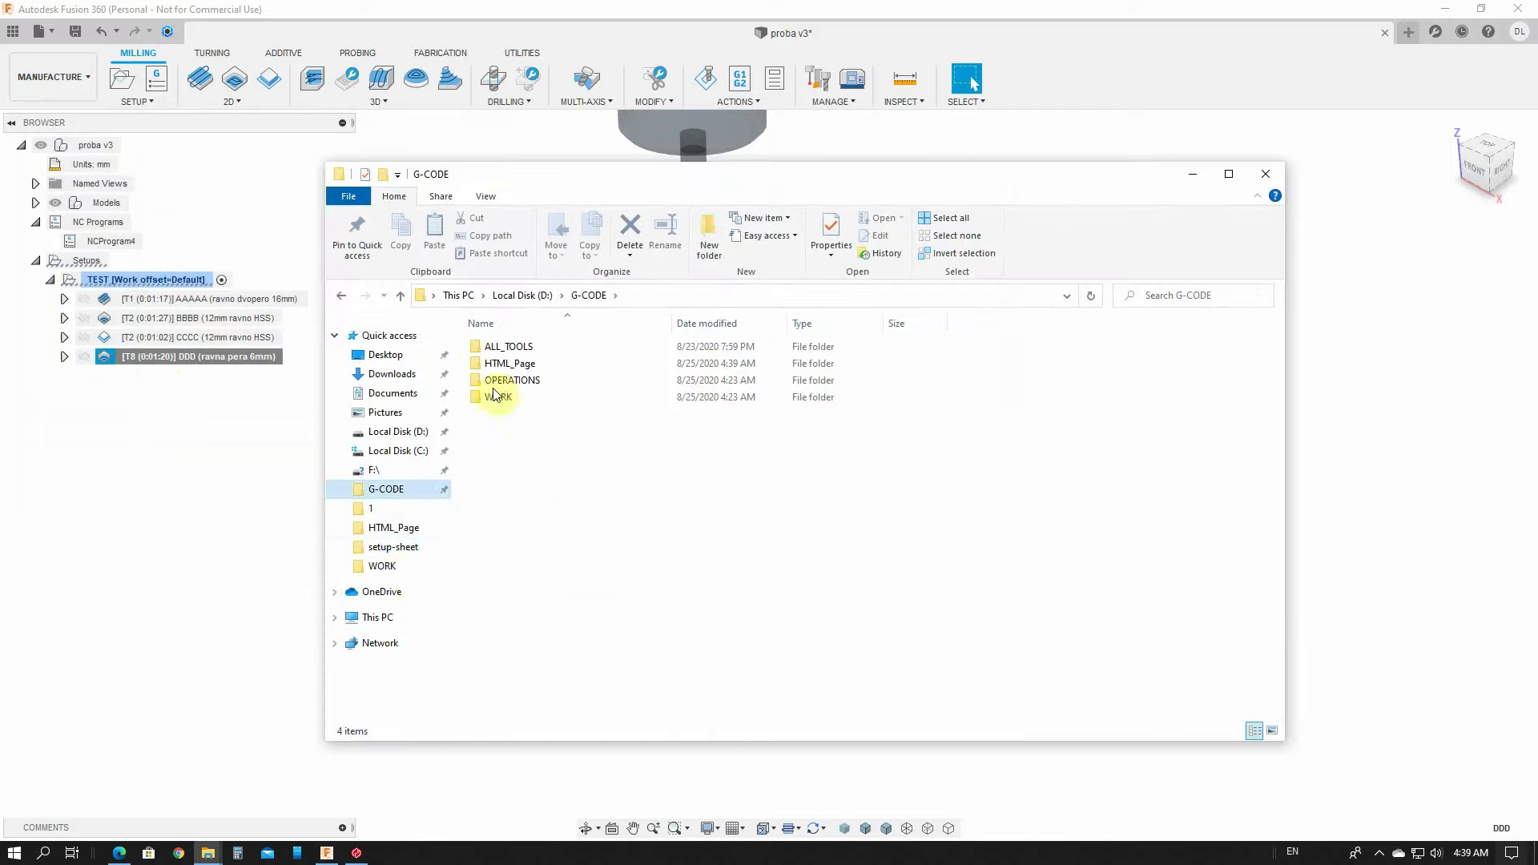
pyautogui.doubleClick(486, 365)
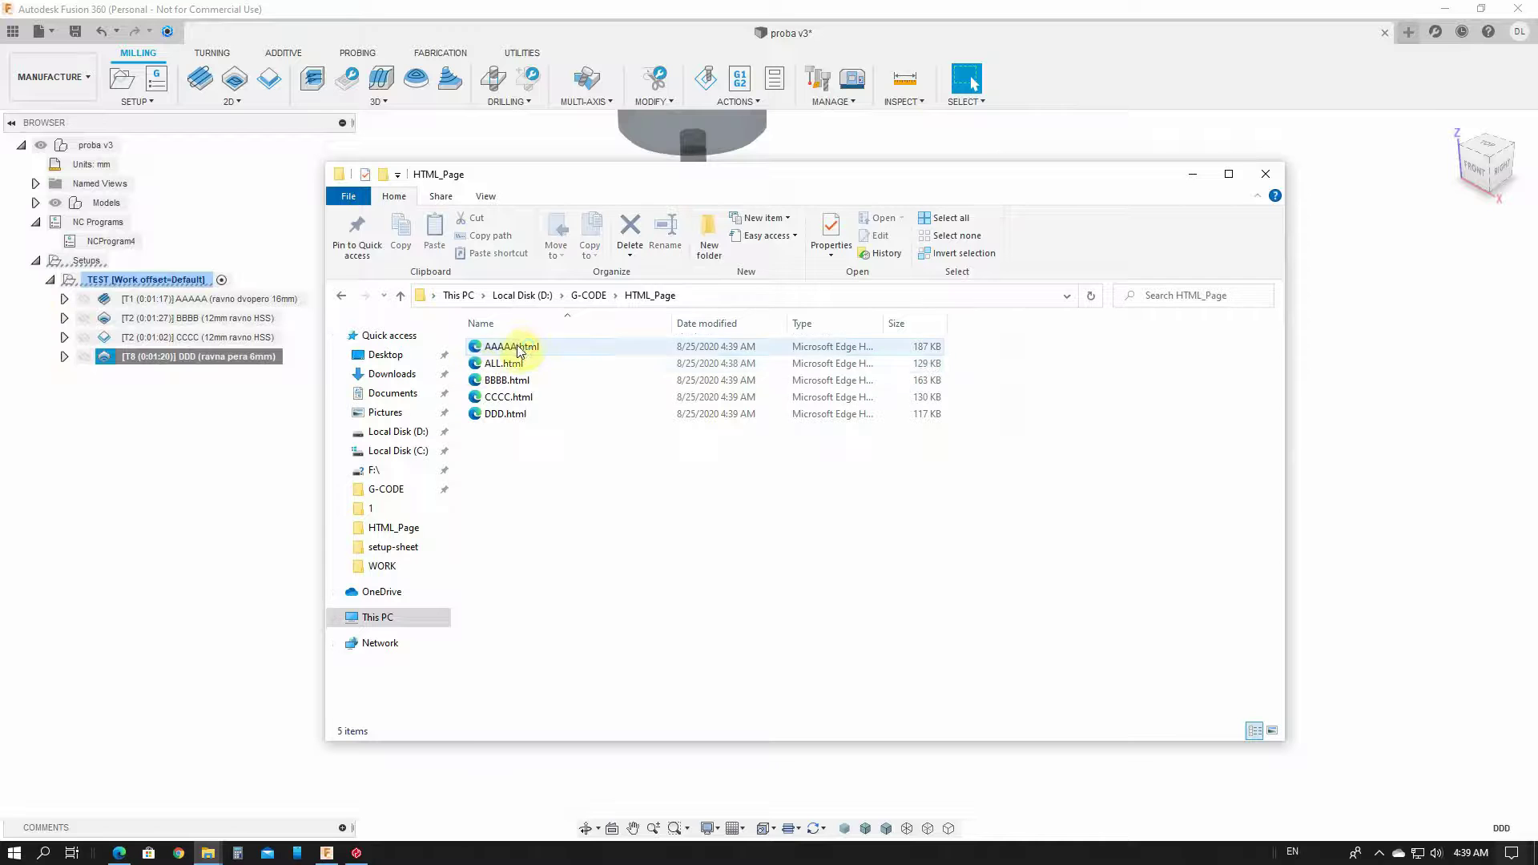
pyautogui.click(517, 346)
# View the AAAAA.html and BBBB.html setup sheets in Edge, closing each afterwards.
pyautogui.doubleClick(517, 346)
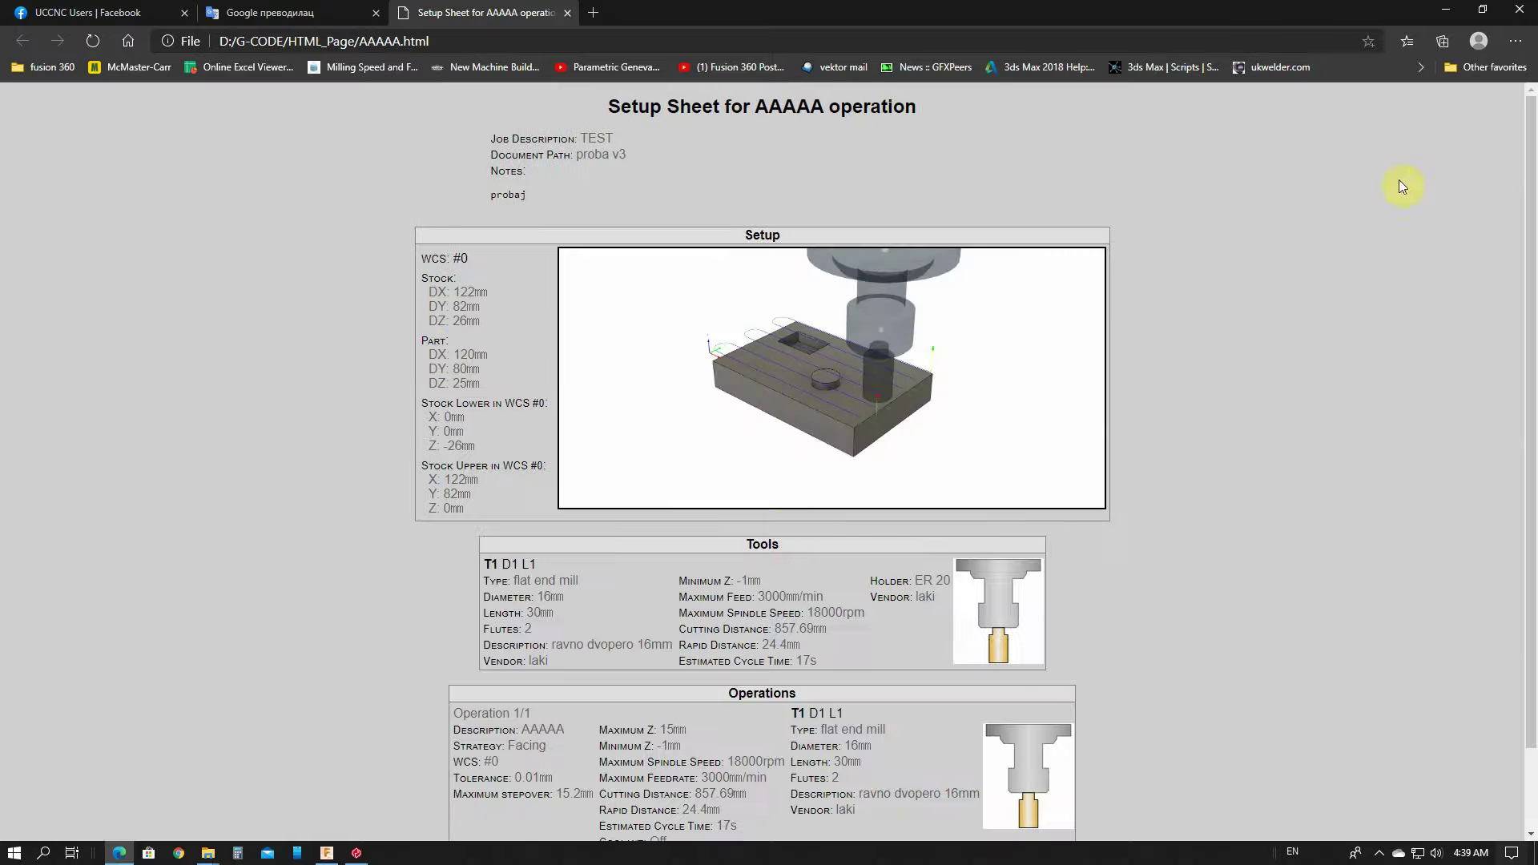
pyautogui.click(1520, 9)
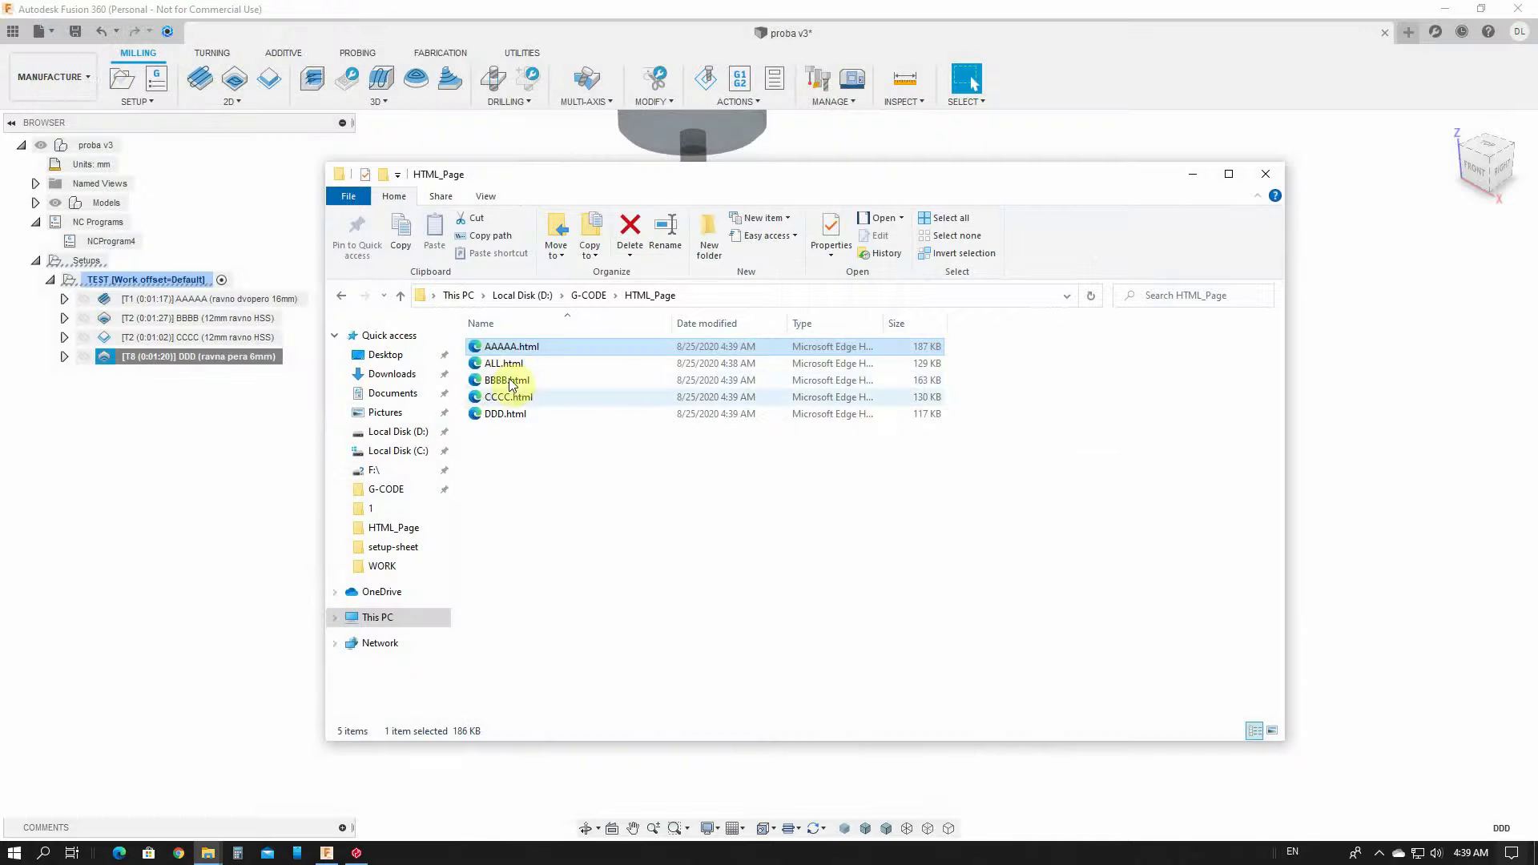
pyautogui.doubleClick(505, 380)
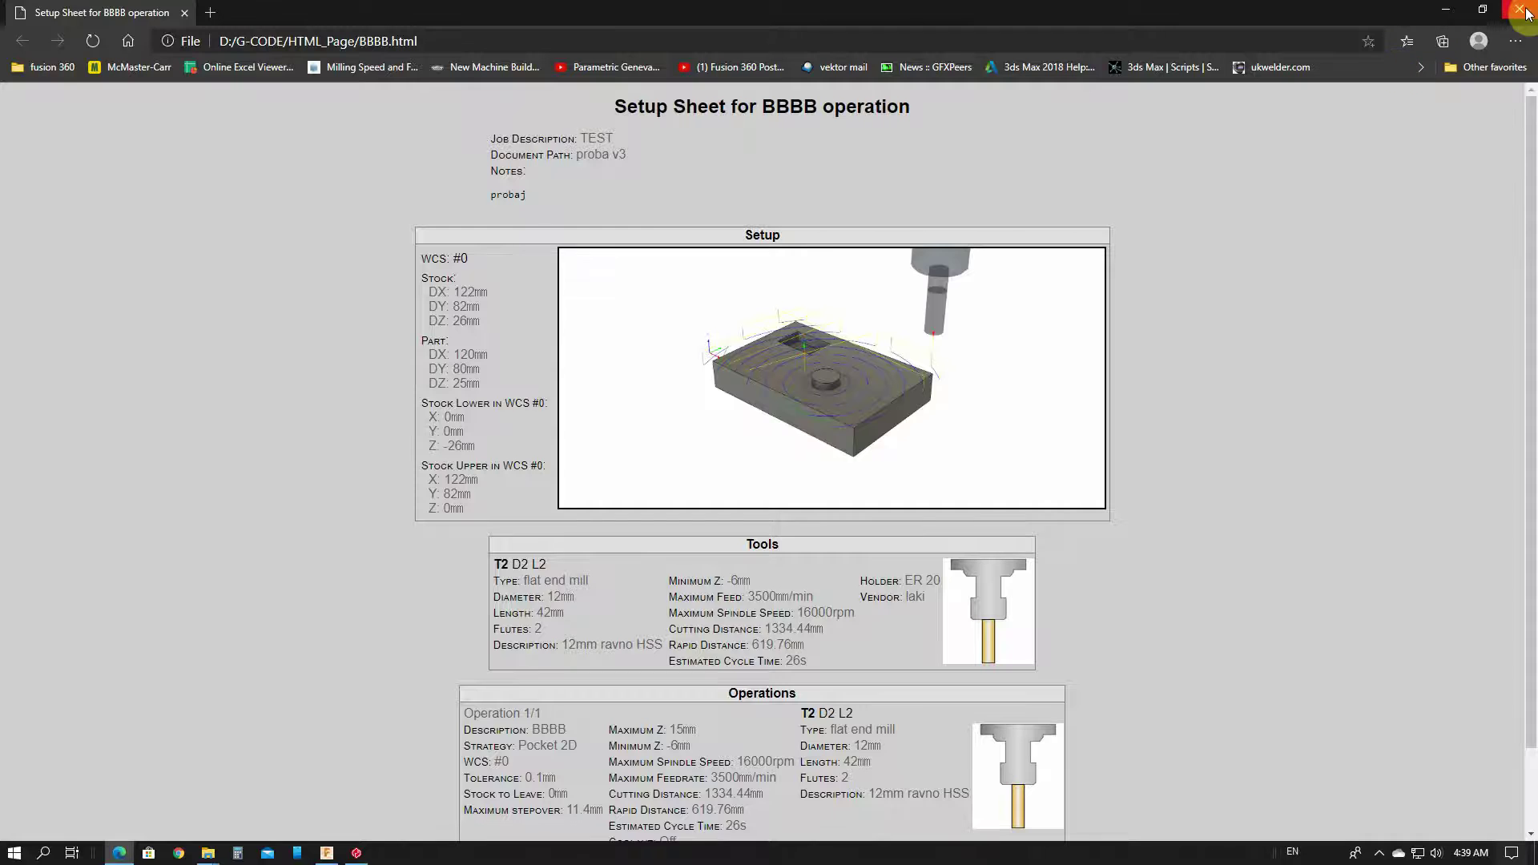
pyautogui.click(1520, 8)
# Post process the whole TEST setup with the UCCNC / Uccnc_Images_Laki post.
pyautogui.click(1270, 173)
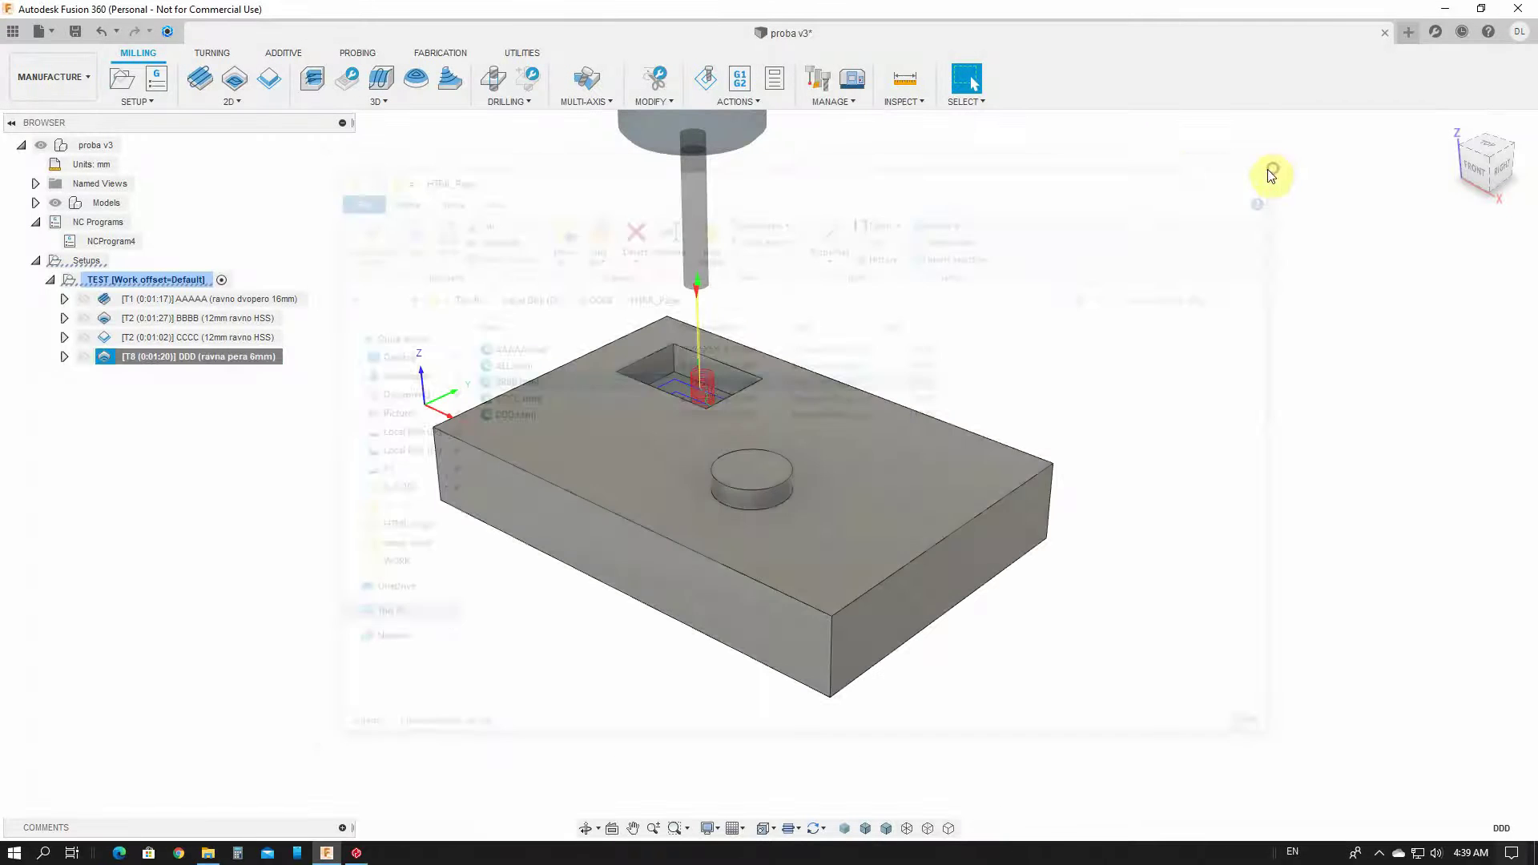
pyautogui.click(171, 419)
pyautogui.click(169, 282)
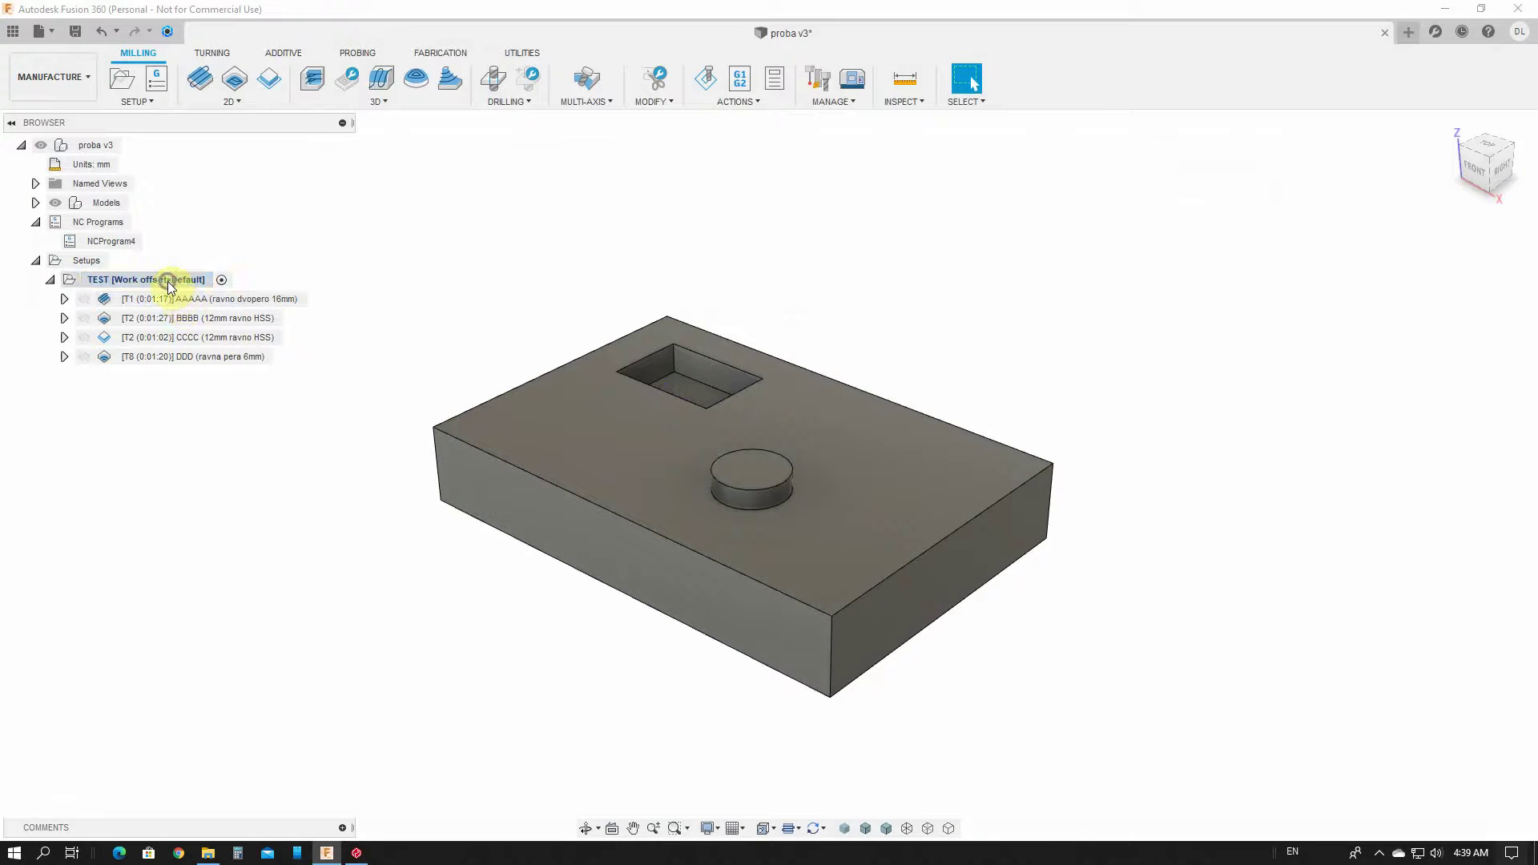
pyautogui.rightClick(169, 282)
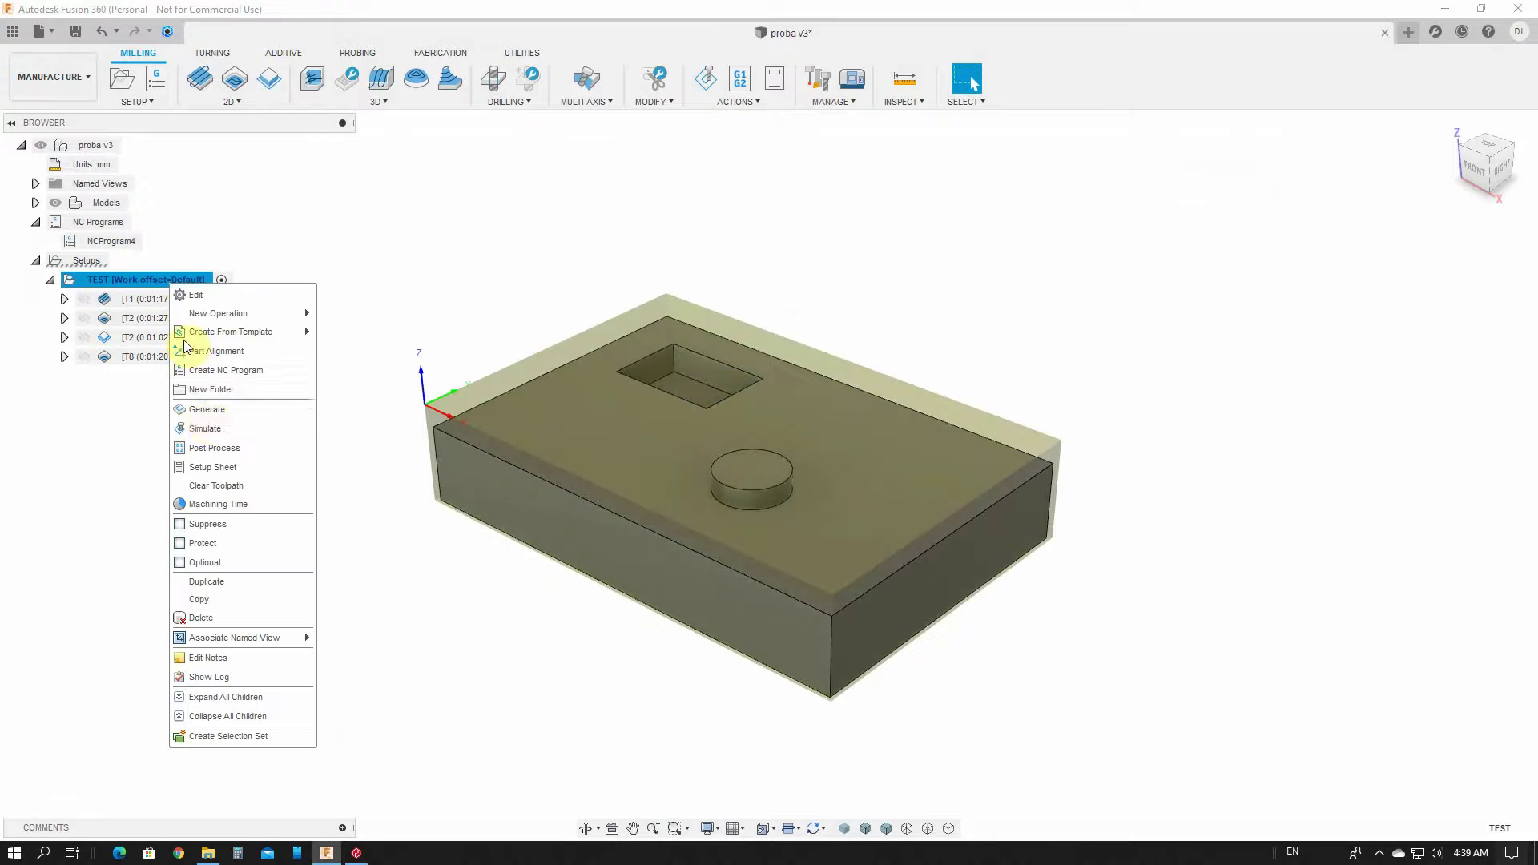
pyautogui.click(217, 450)
pyautogui.click(669, 302)
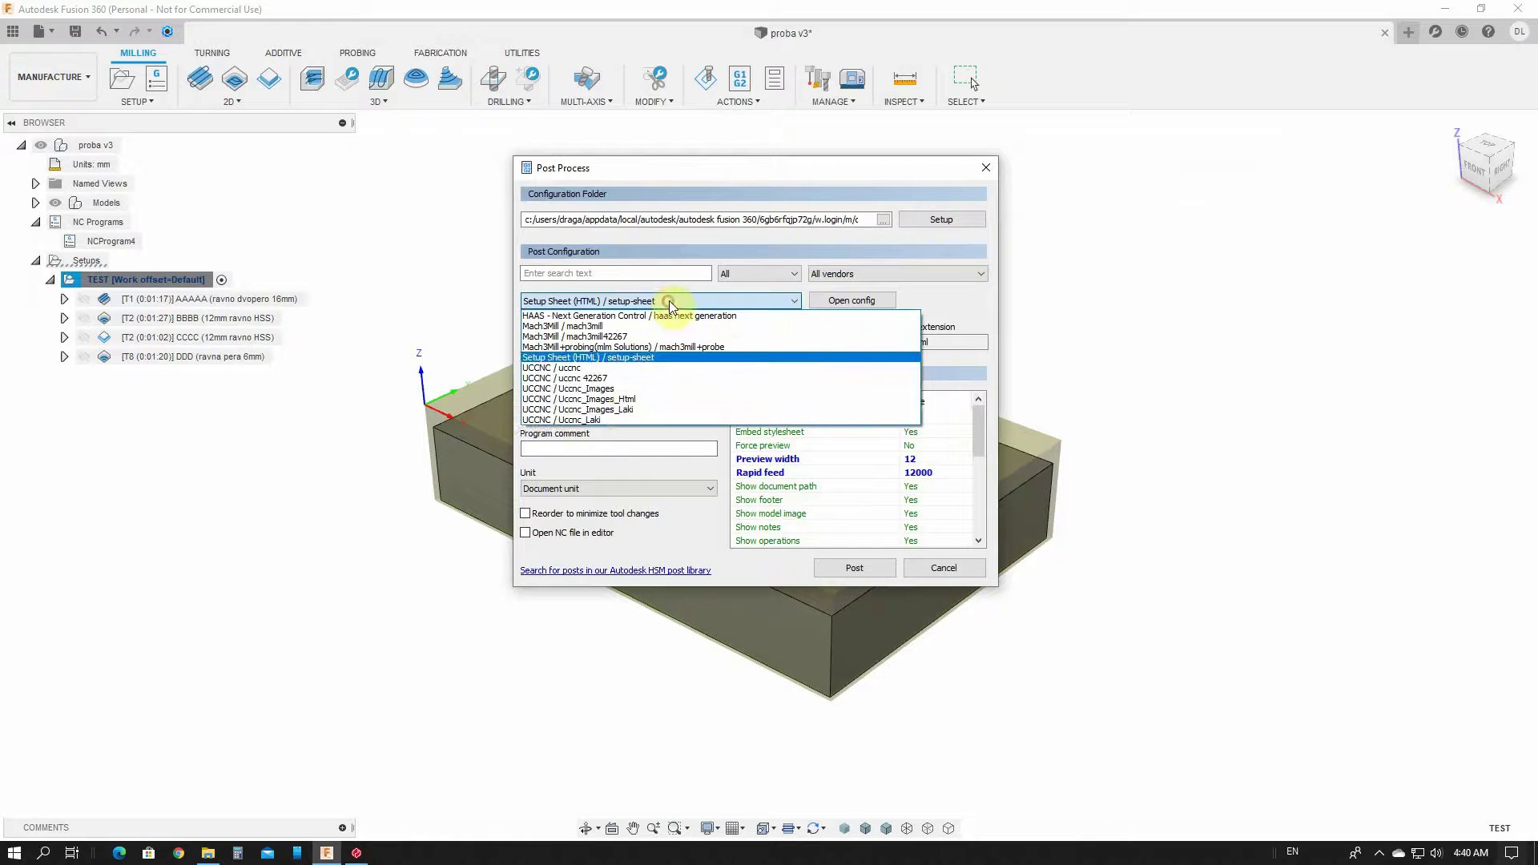
pyautogui.click(625, 409)
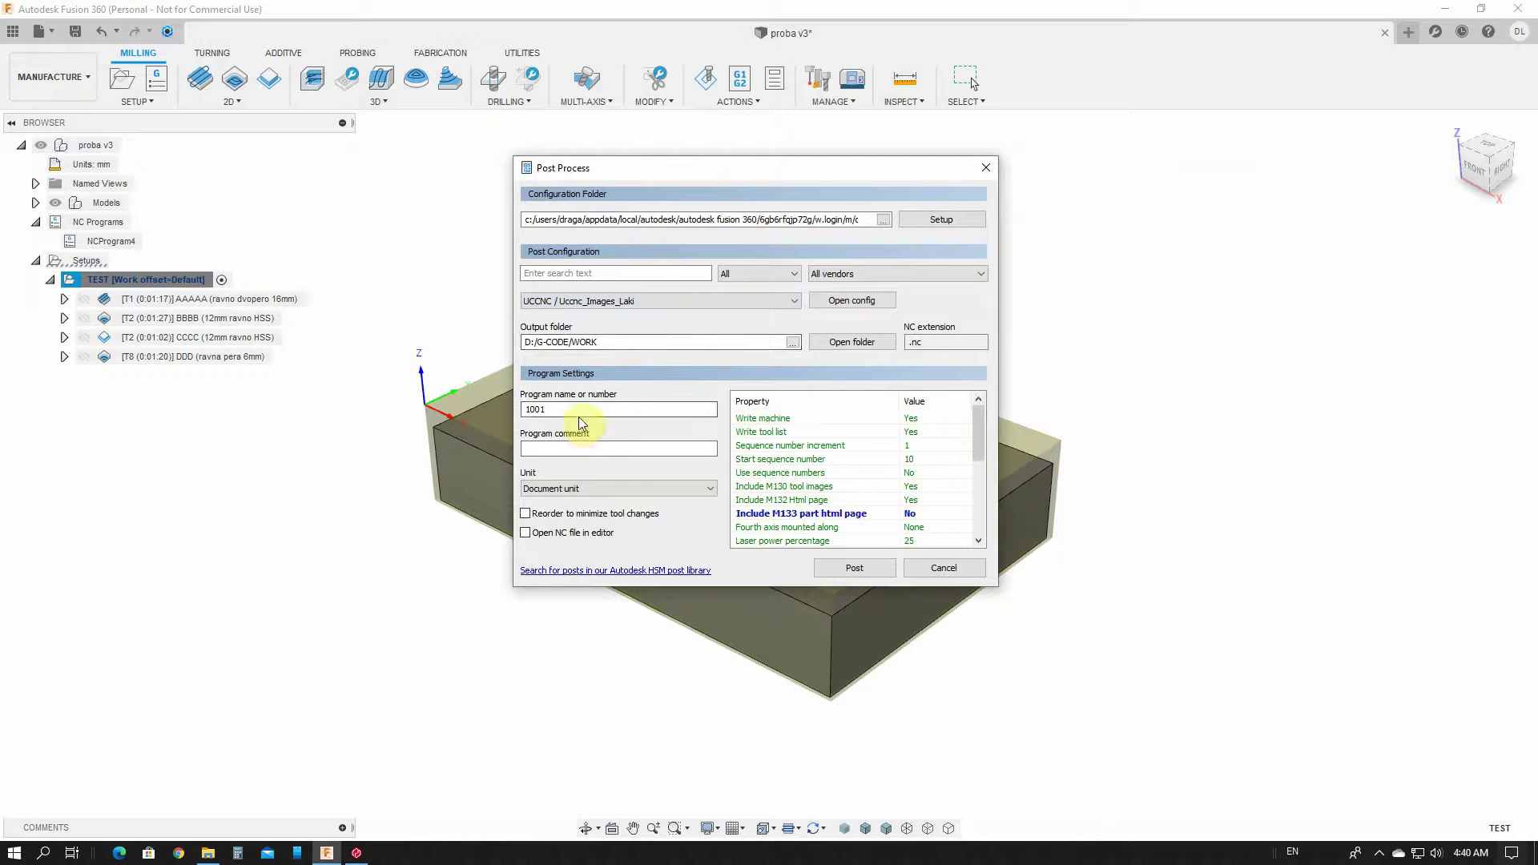
# Output to D:/G-CODE/WORK named ALL with M133 html pages on, saving ALL.nc.
pyautogui.click(793, 342)
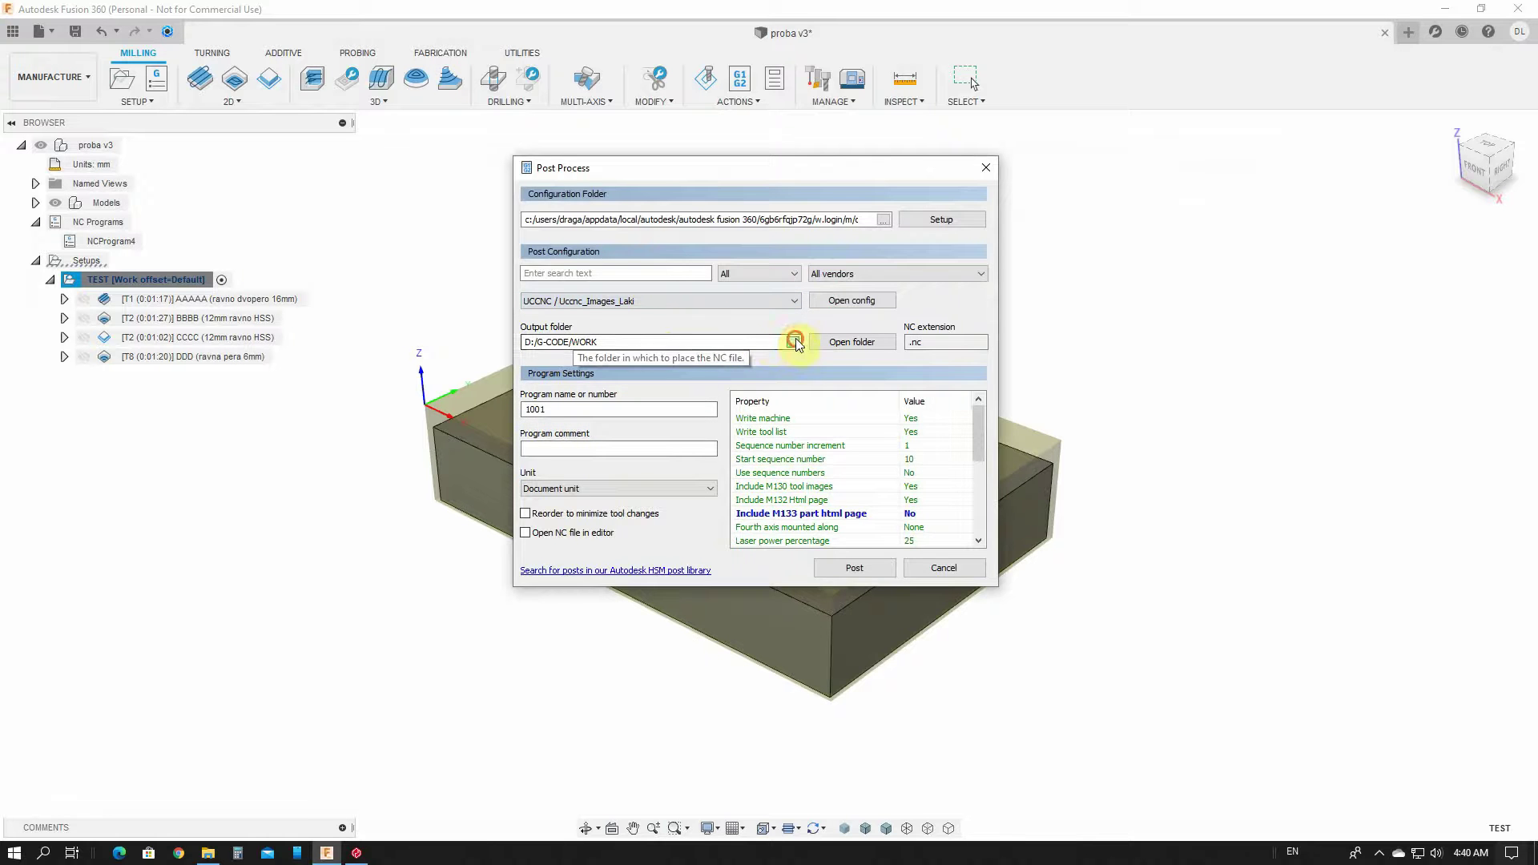
pyautogui.click(587, 390)
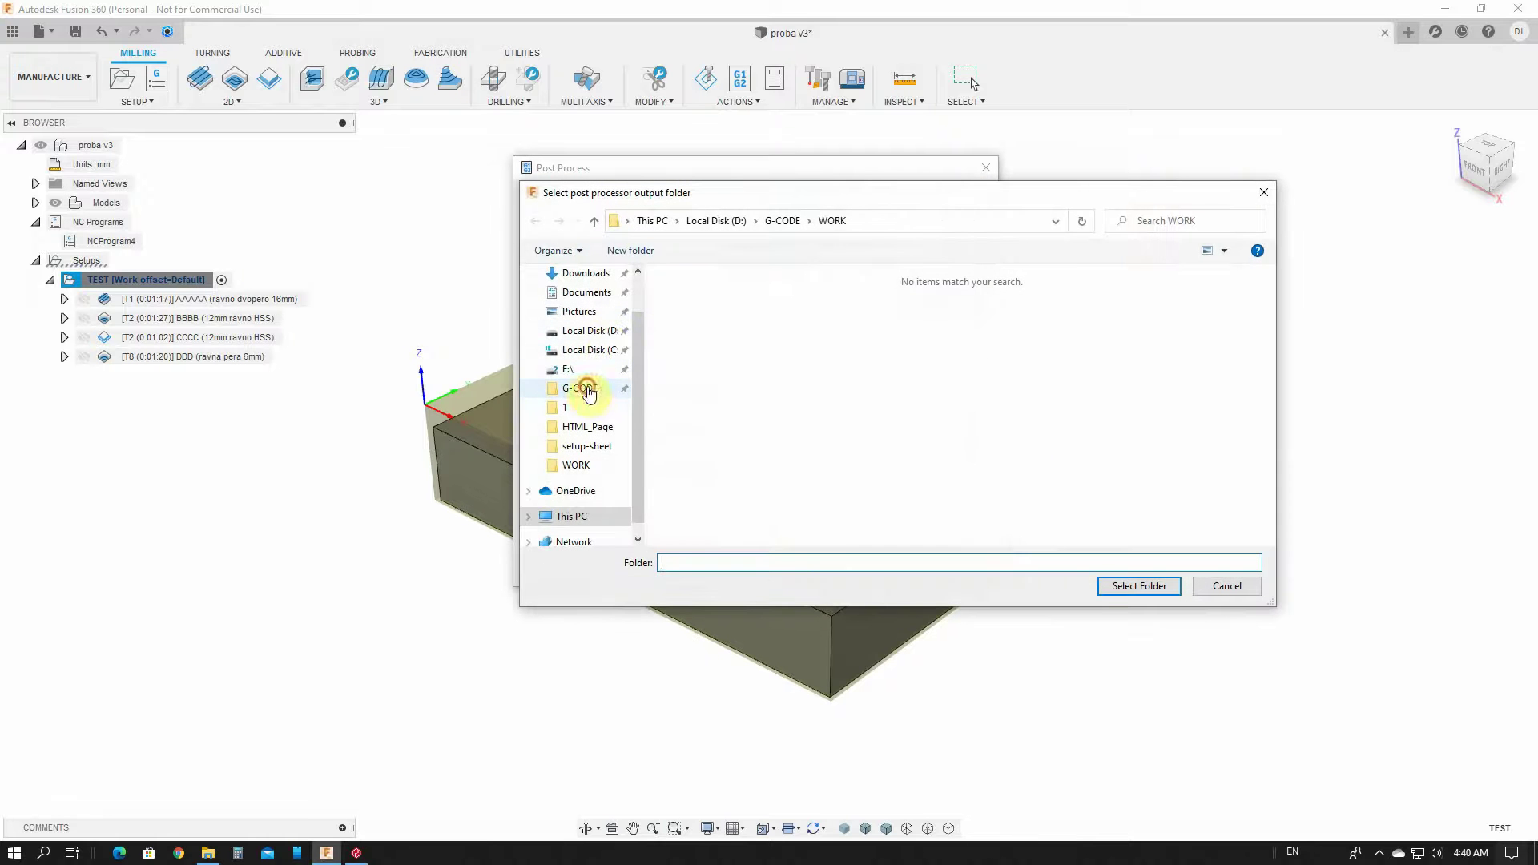
pyautogui.doubleClick(673, 348)
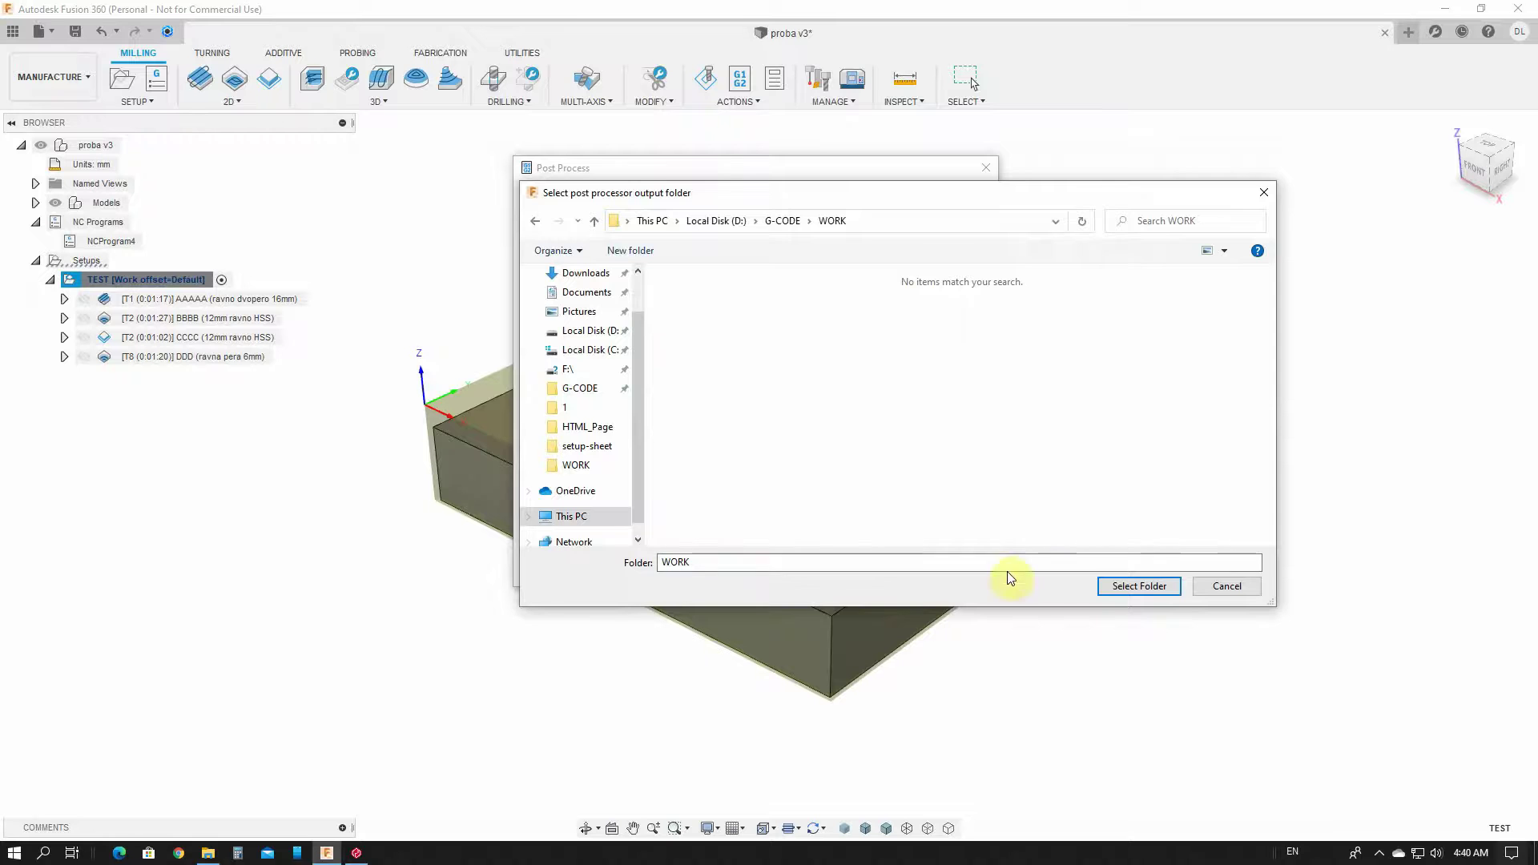
pyautogui.click(1139, 586)
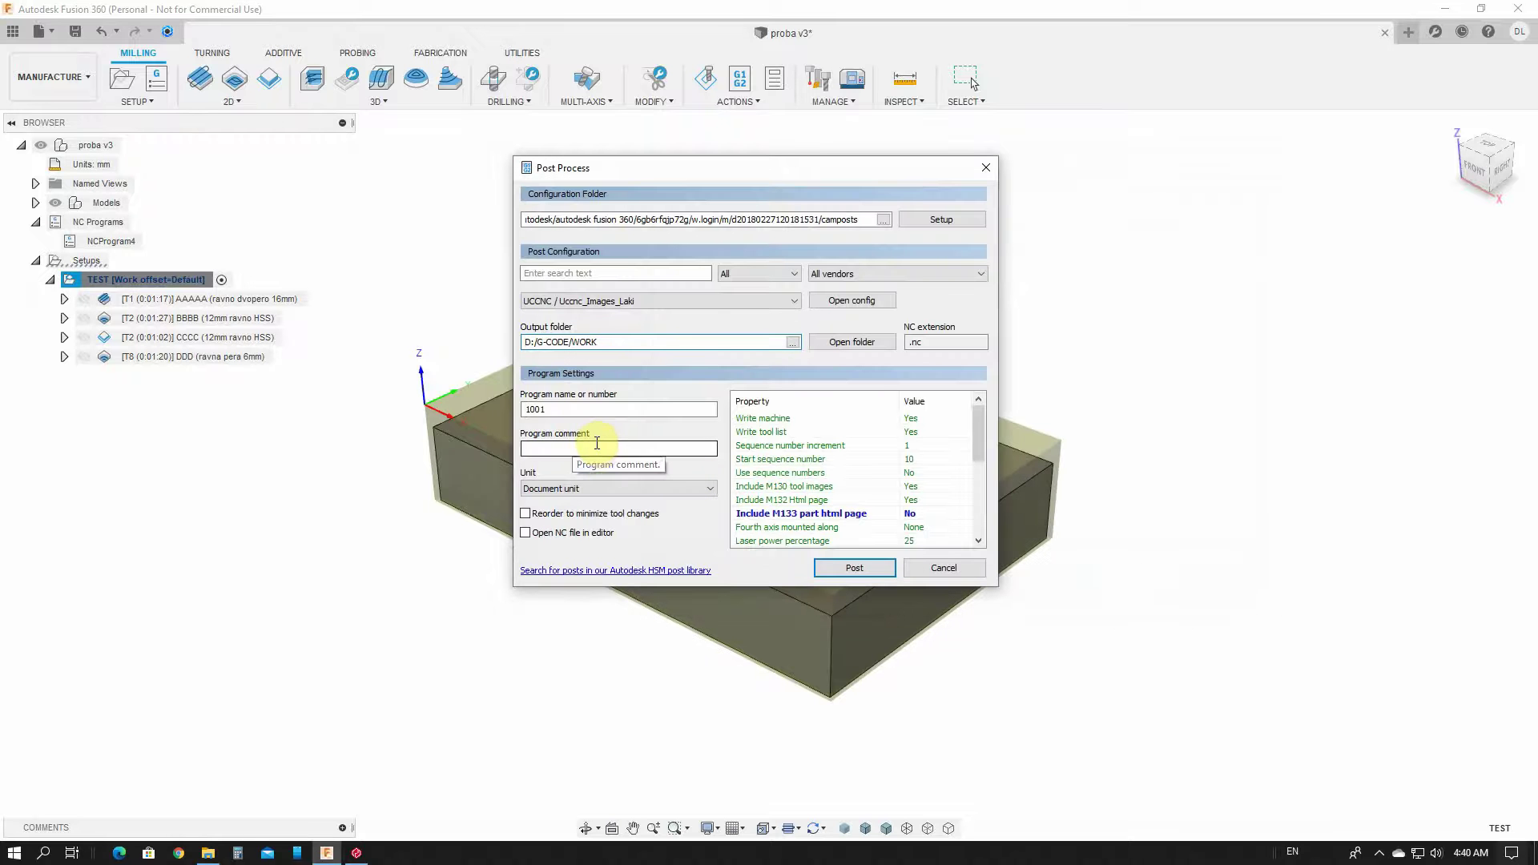
pyautogui.doubleClick(576, 407)
pyautogui.write('ALL')
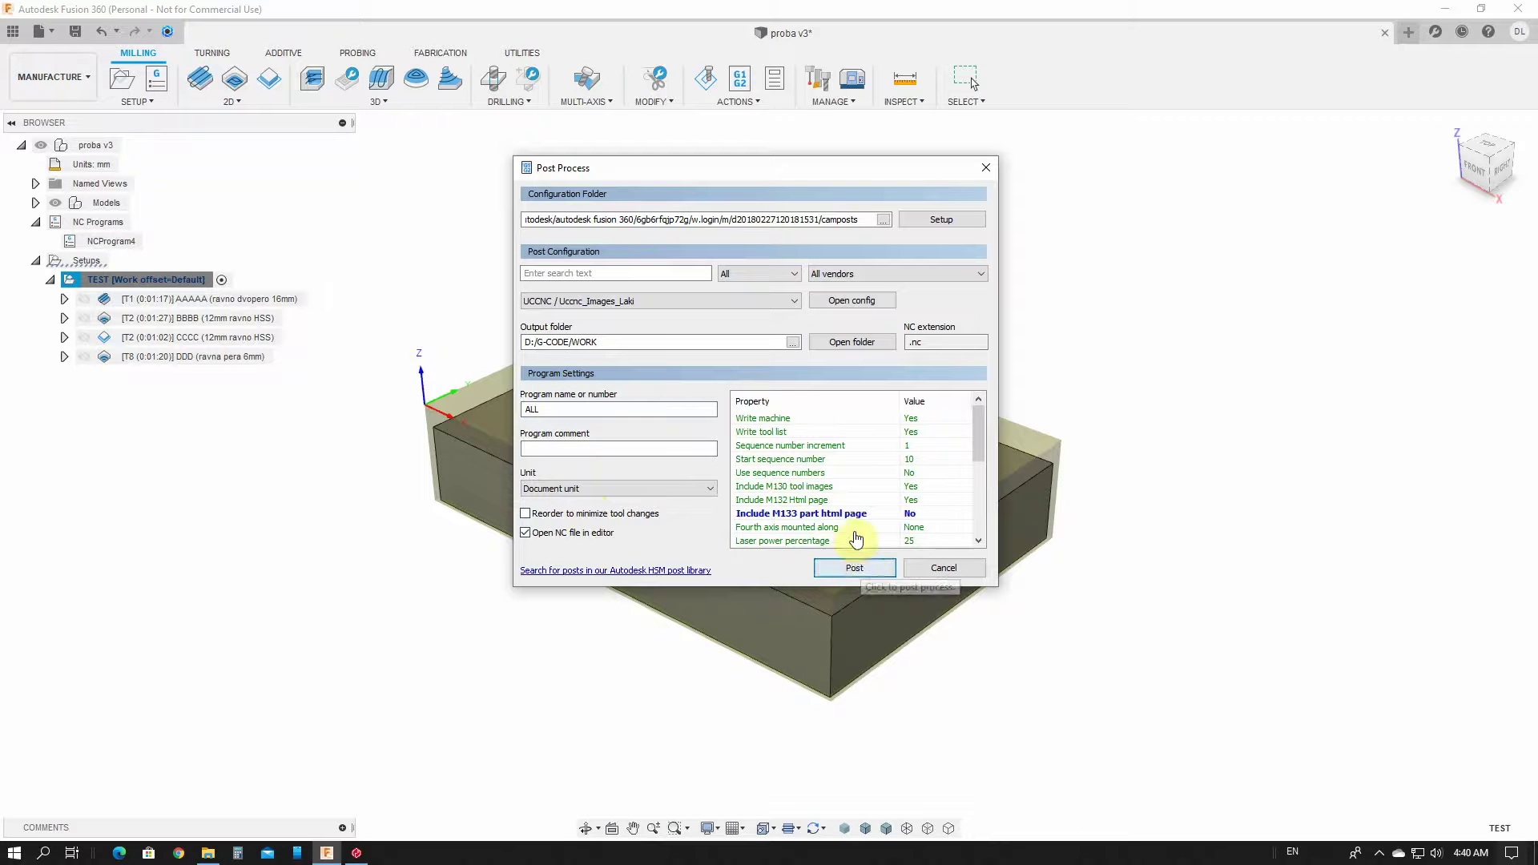
pyautogui.click(913, 515)
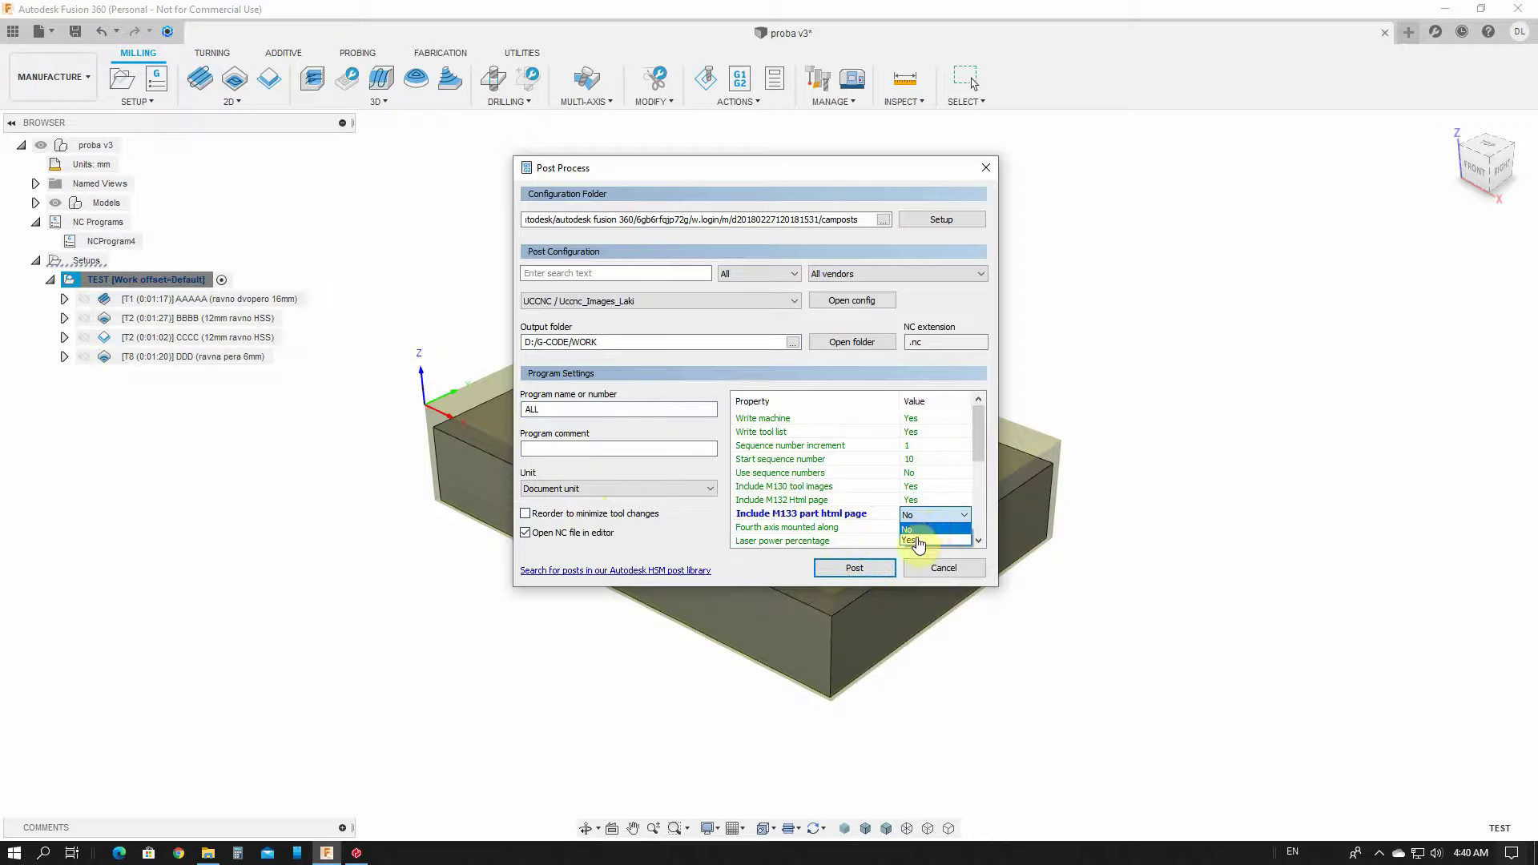
pyautogui.click(899, 526)
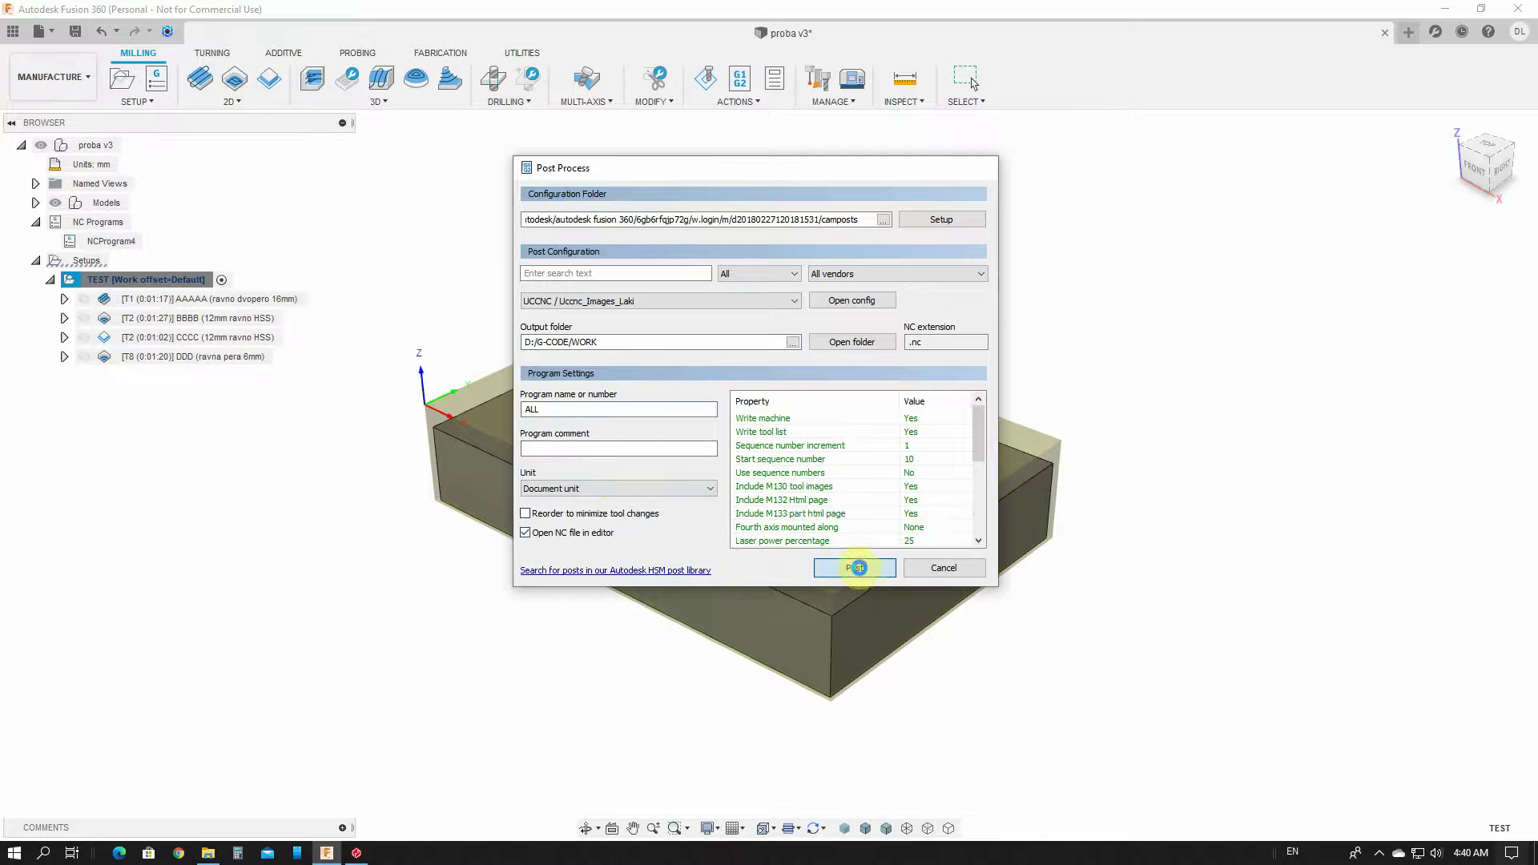
pyautogui.click(854, 568)
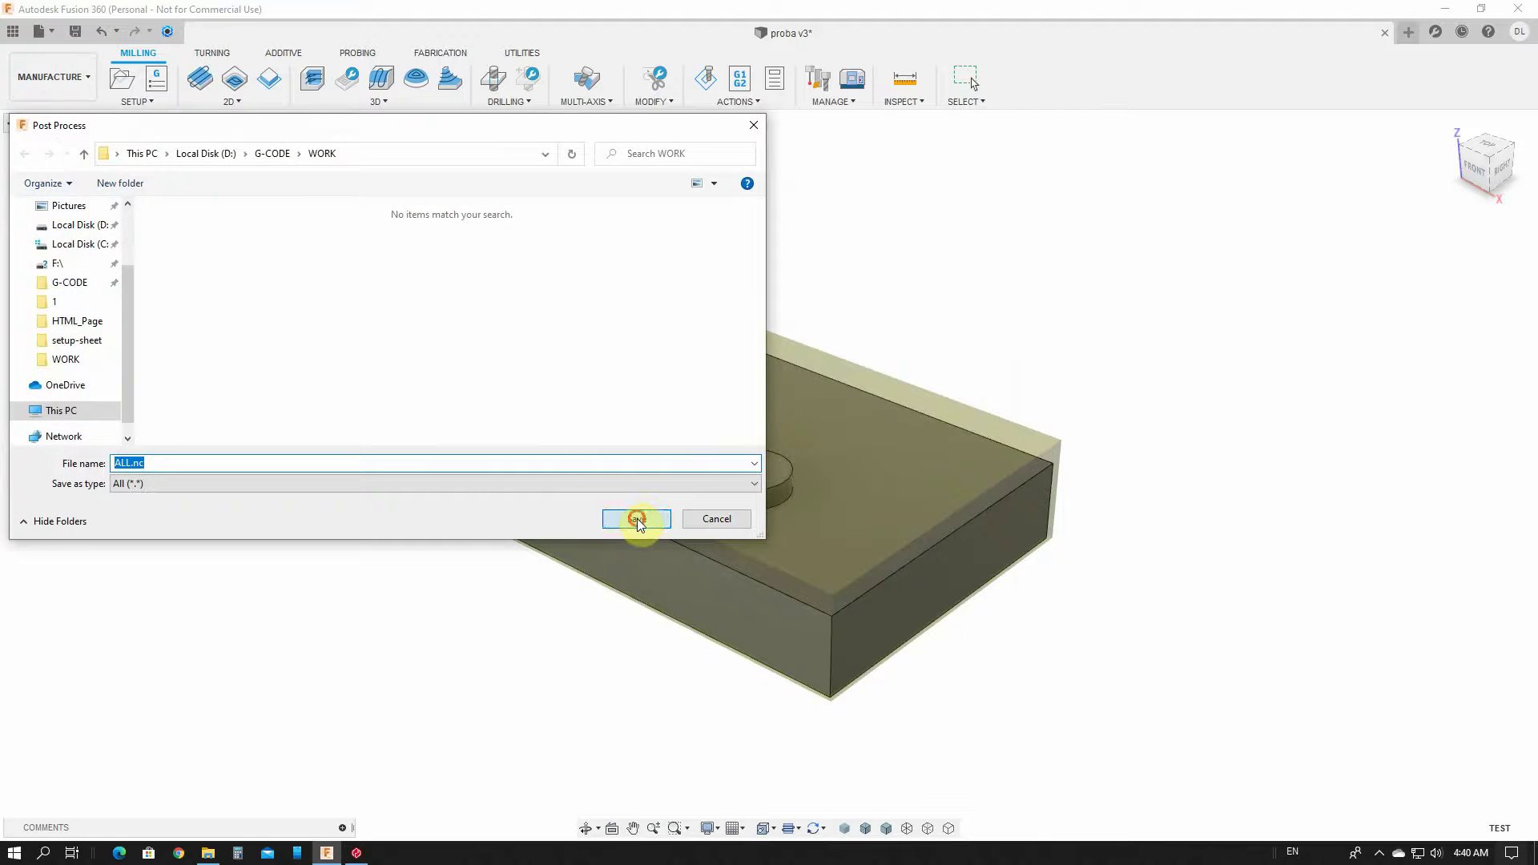
pyautogui.click(637, 518)
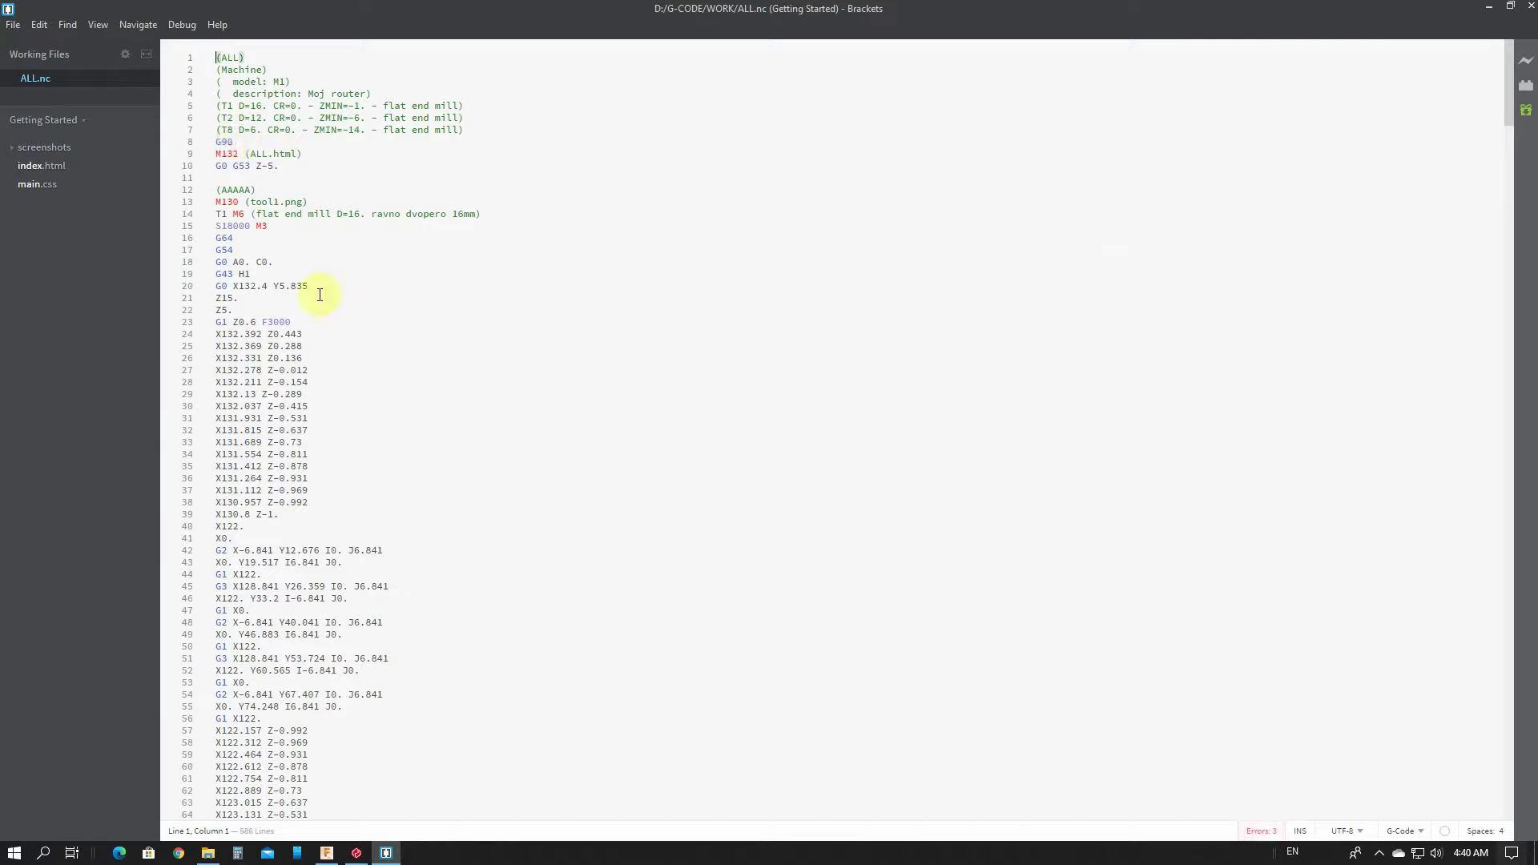
# Scroll through ALL.nc checking the M130 and M133 calls at each tool change.
pyautogui.scroll(-14, 312, 344)
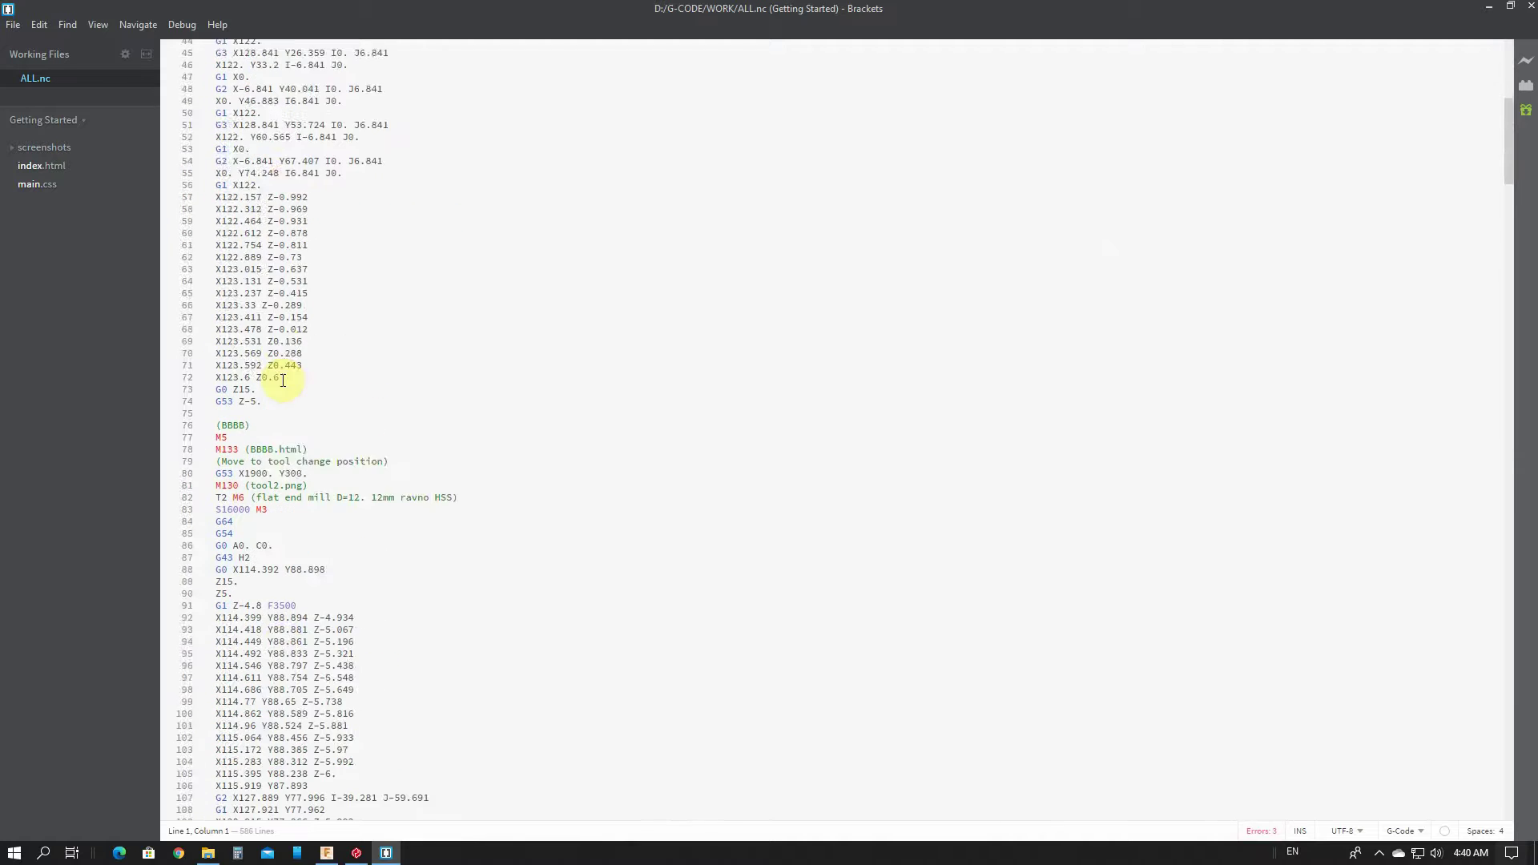
pyautogui.scroll(-8, 275, 404)
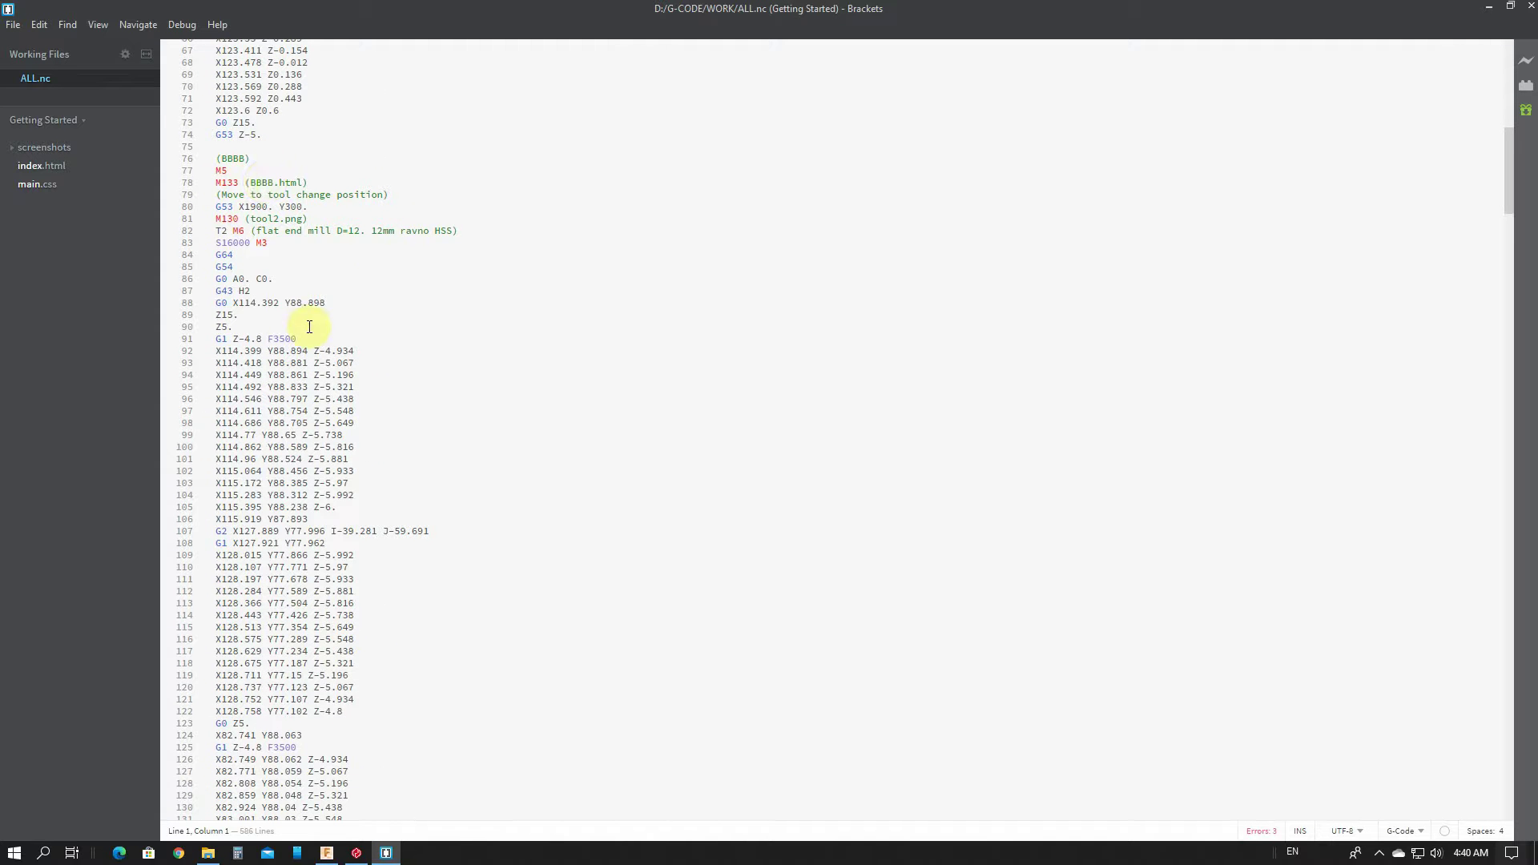
pyautogui.scroll(-10, 309, 328)
pyautogui.scroll(-12, 309, 336)
pyautogui.scroll(-8, 310, 341)
pyautogui.scroll(-7, 312, 343)
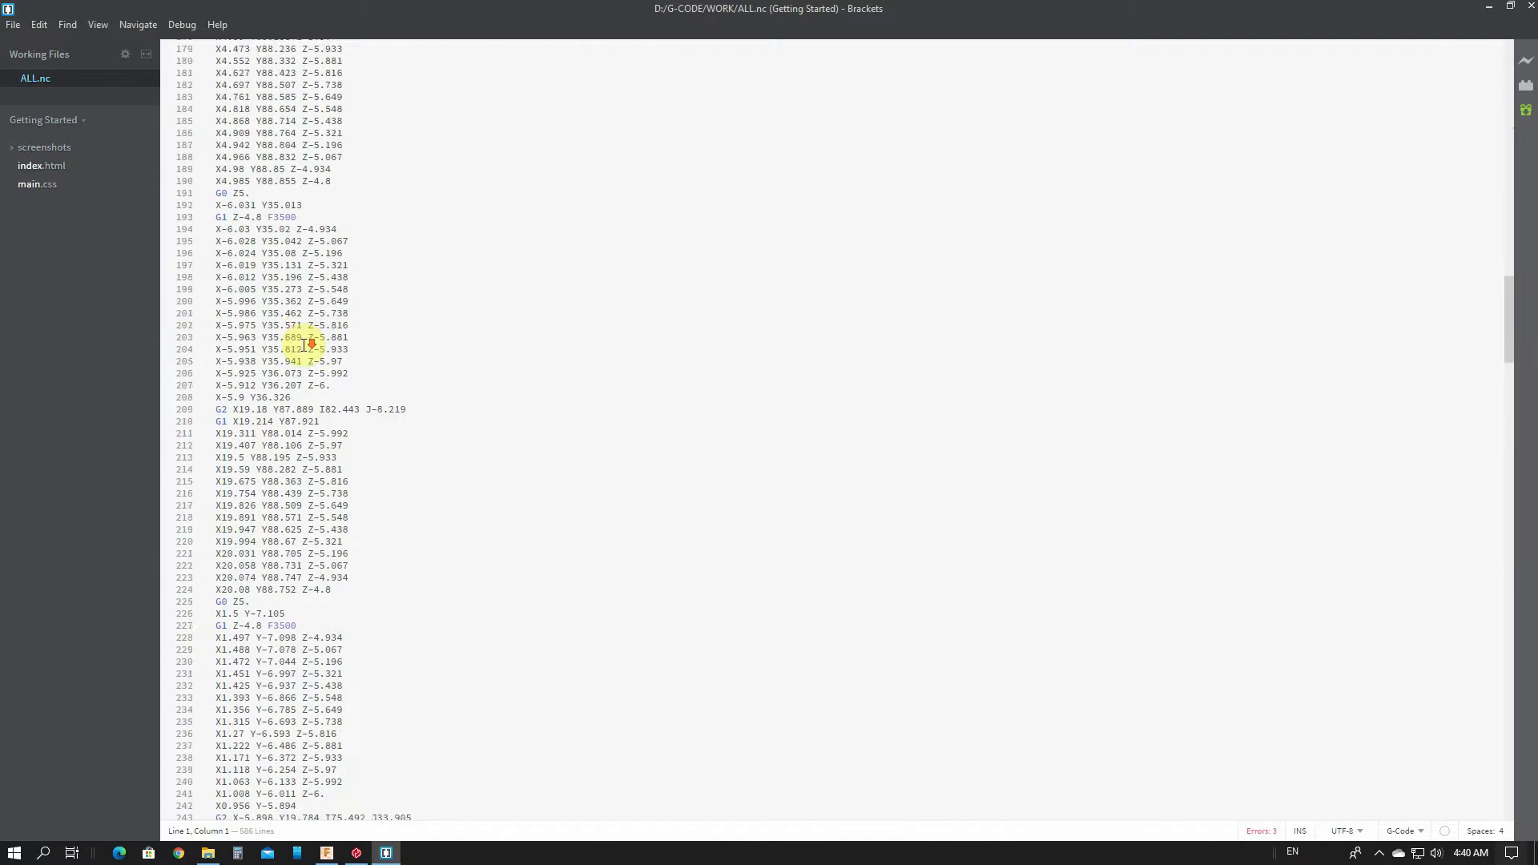
pyautogui.scroll(-20, 312, 343)
pyautogui.scroll(-20, 311, 344)
pyautogui.scroll(-20, 308, 344)
pyautogui.scroll(-9, 302, 346)
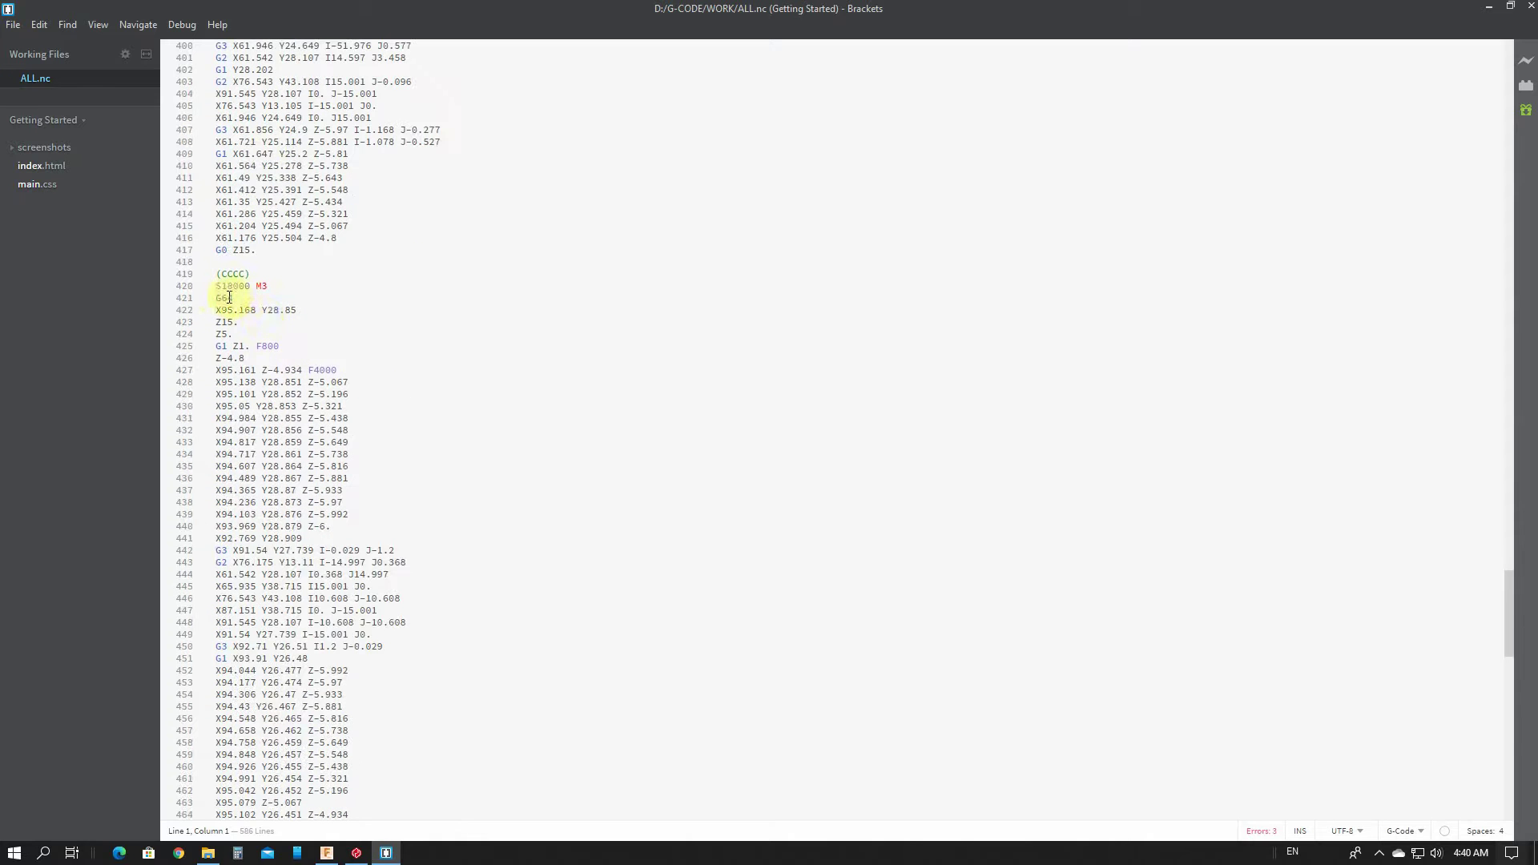
pyautogui.scroll(-9, 240, 344)
pyautogui.scroll(-14, 273, 352)
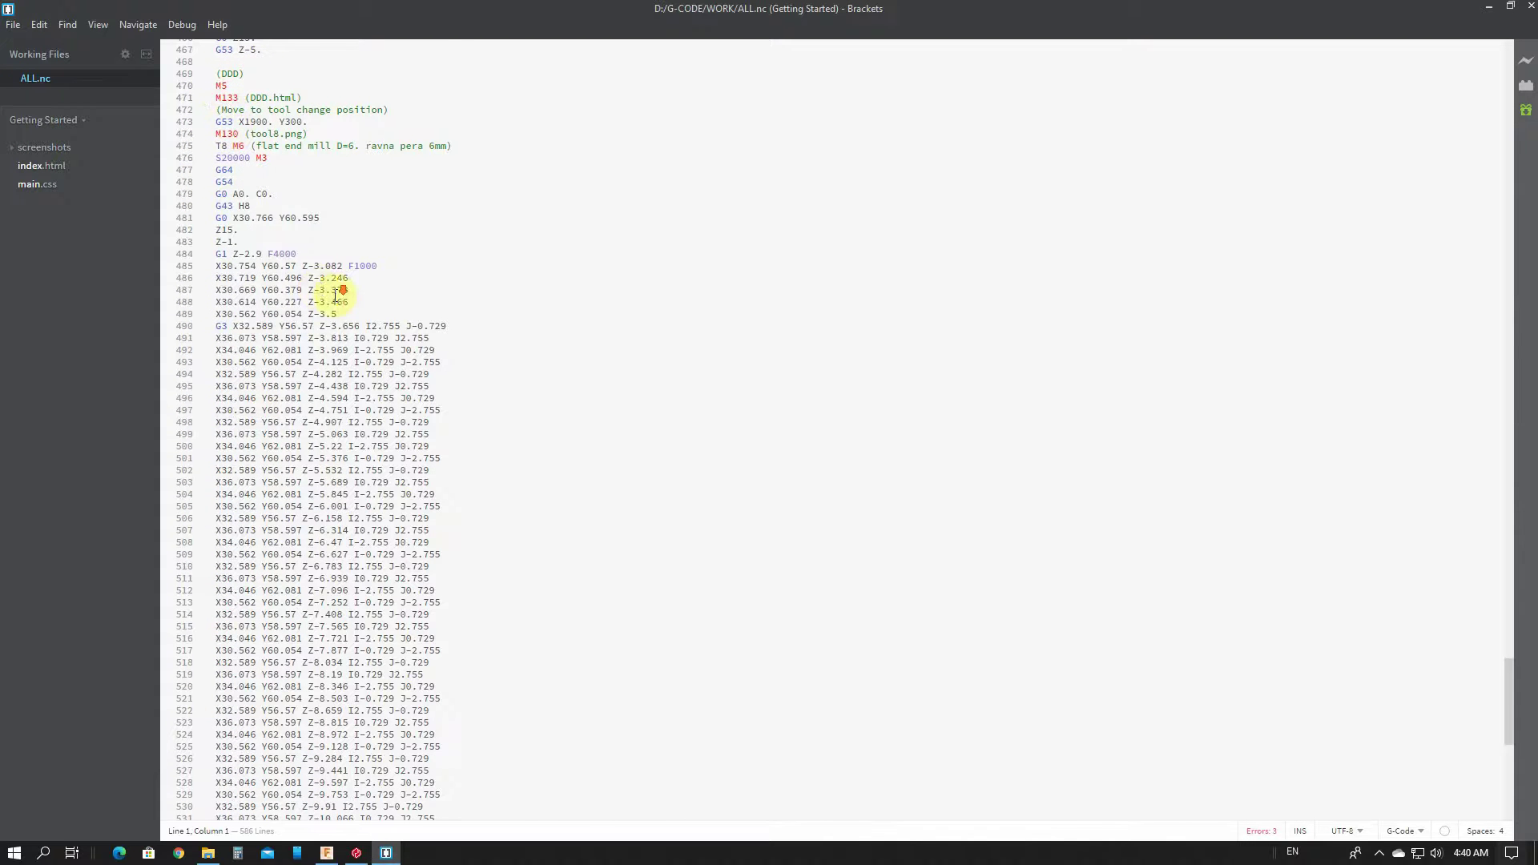
pyautogui.scroll(-19, 336, 296)
pyautogui.scroll(20, 464, 439)
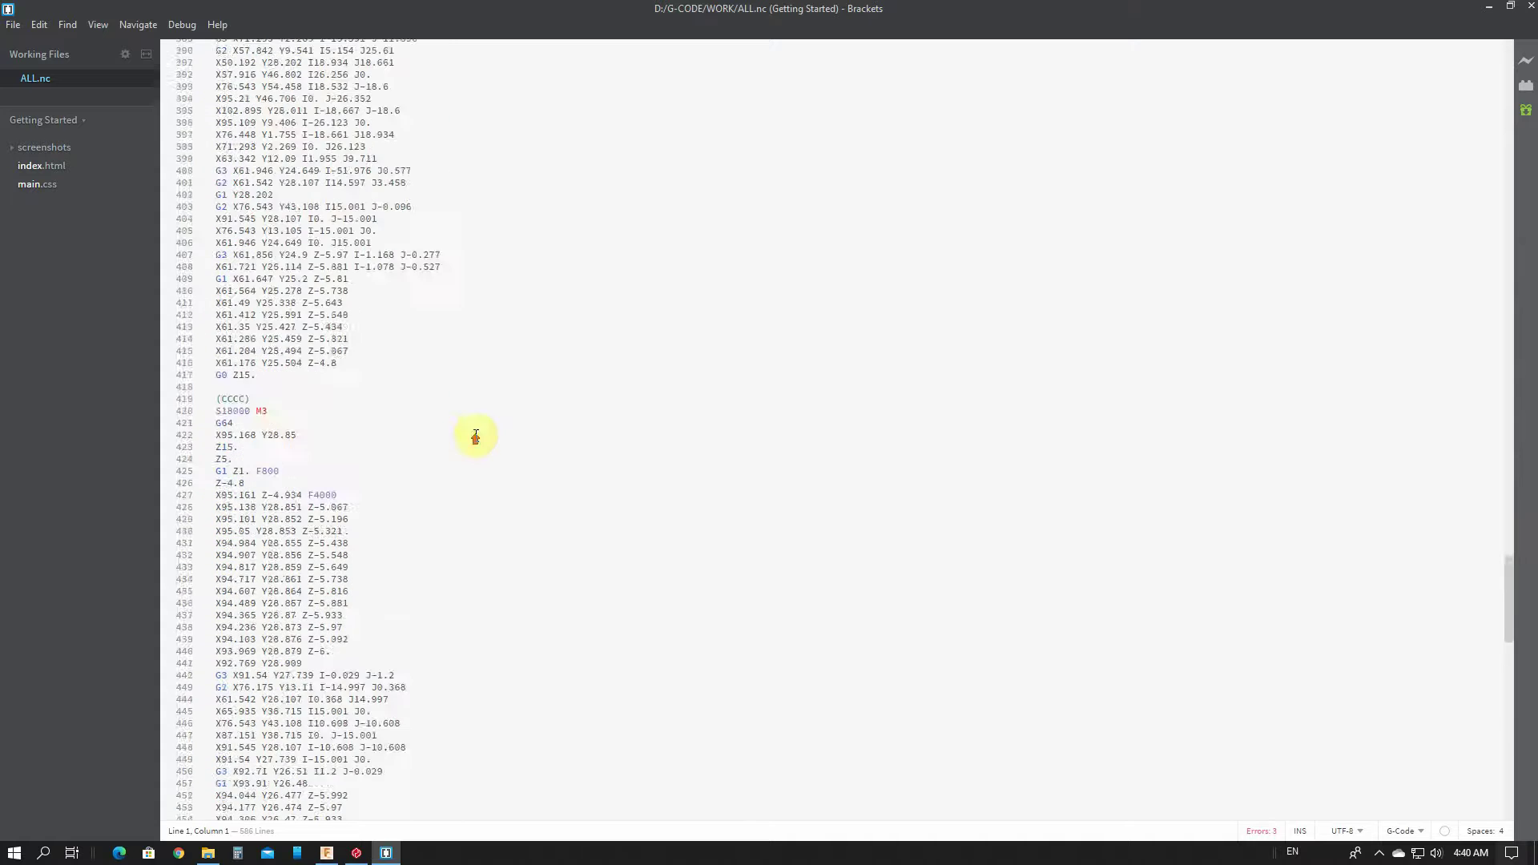
pyautogui.scroll(20, 489, 439)
pyautogui.scroll(20, 521, 461)
pyautogui.scroll(20, 553, 481)
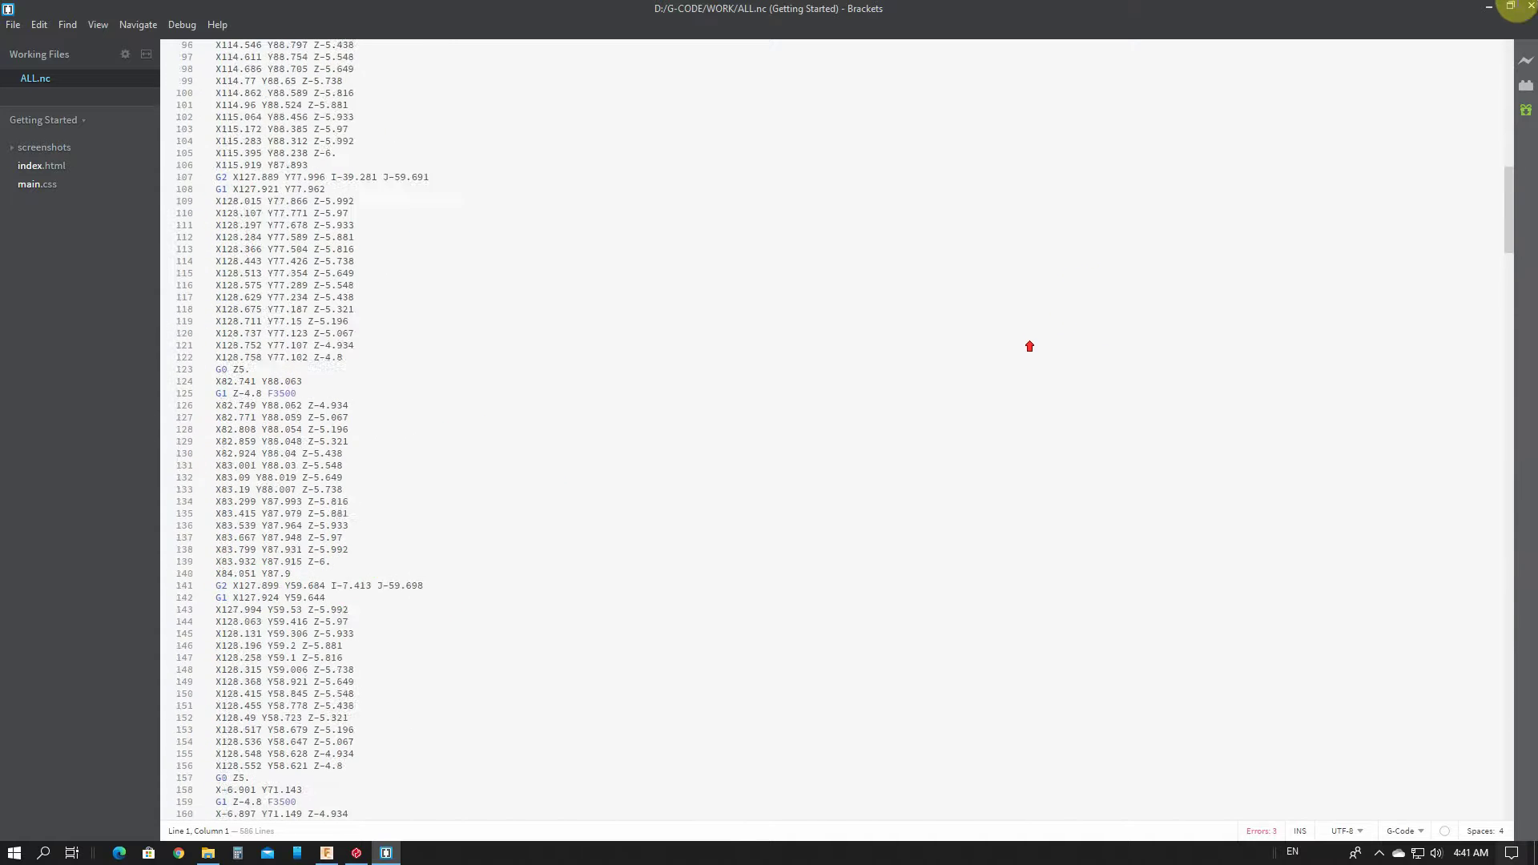
# Close Brackets, minimize Fusion 360, and start the NEON2113 profile as Demo_UC300ETH_5LPT.
pyautogui.click(1532, 8)
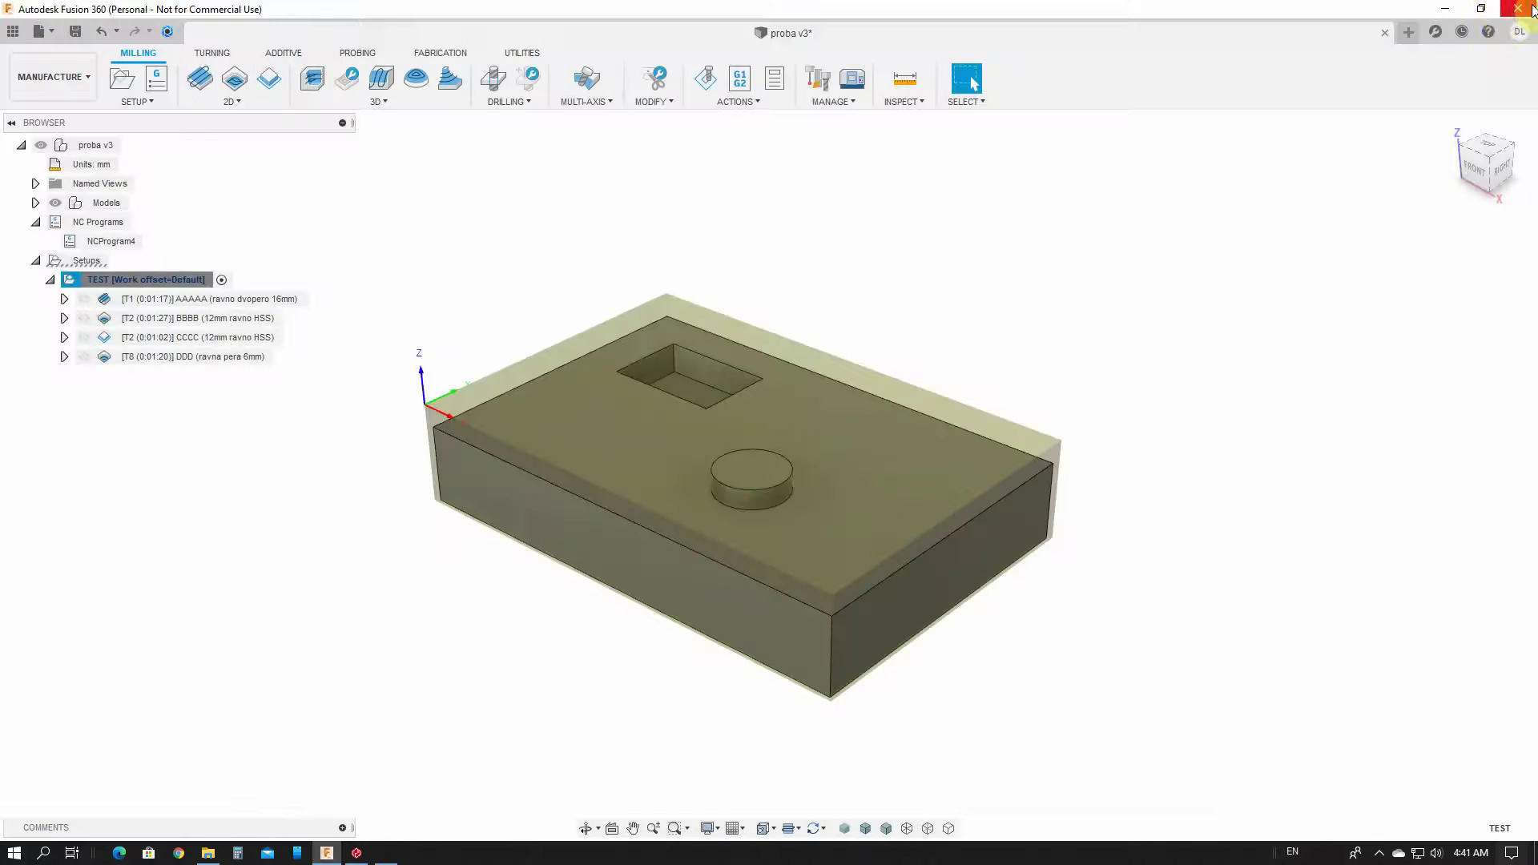
pyautogui.click(1445, 8)
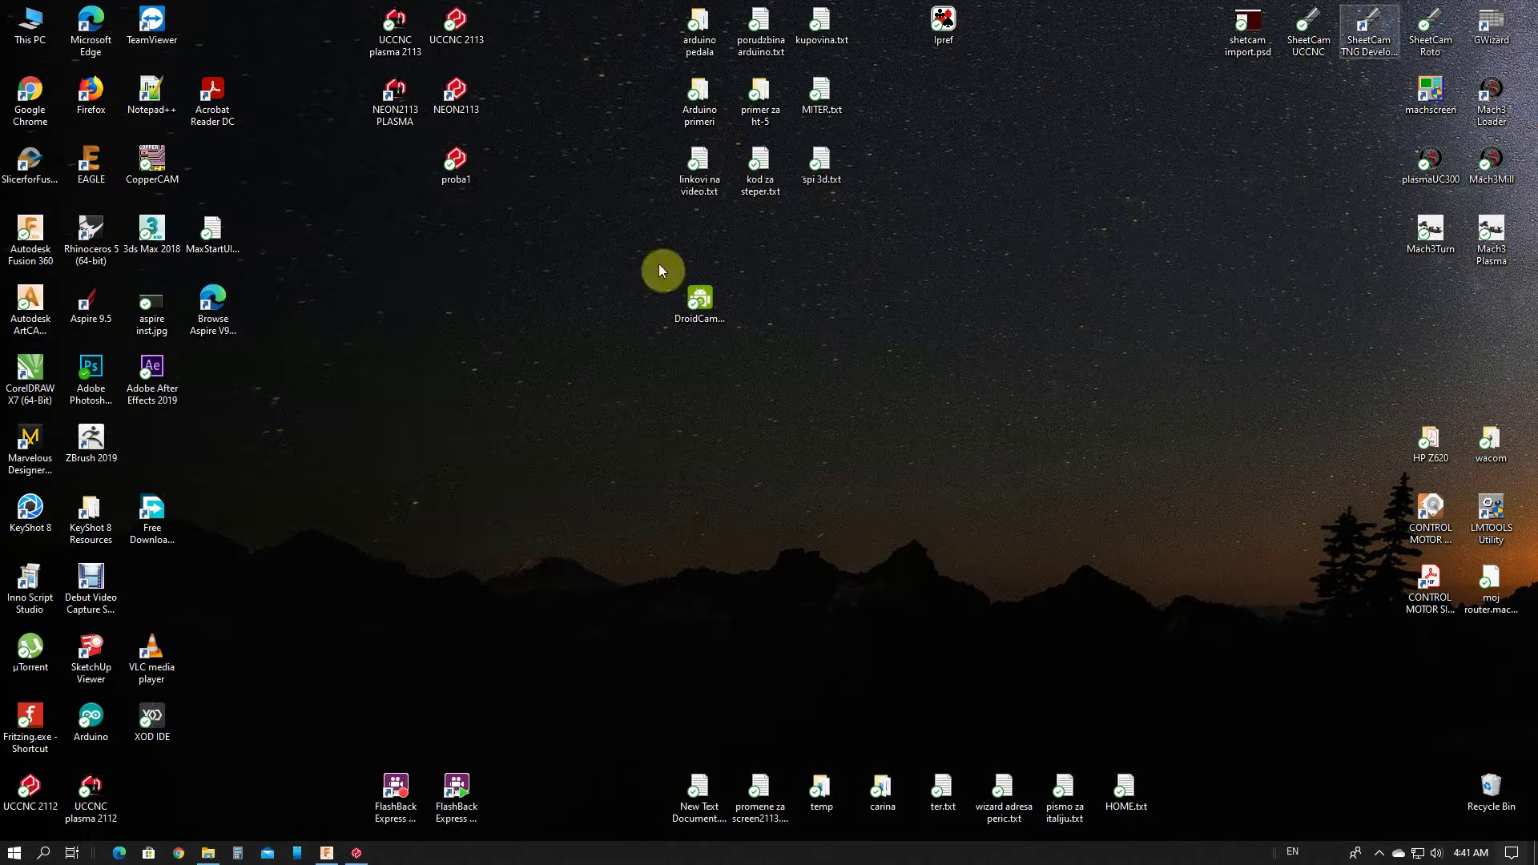
pyautogui.click(461, 95)
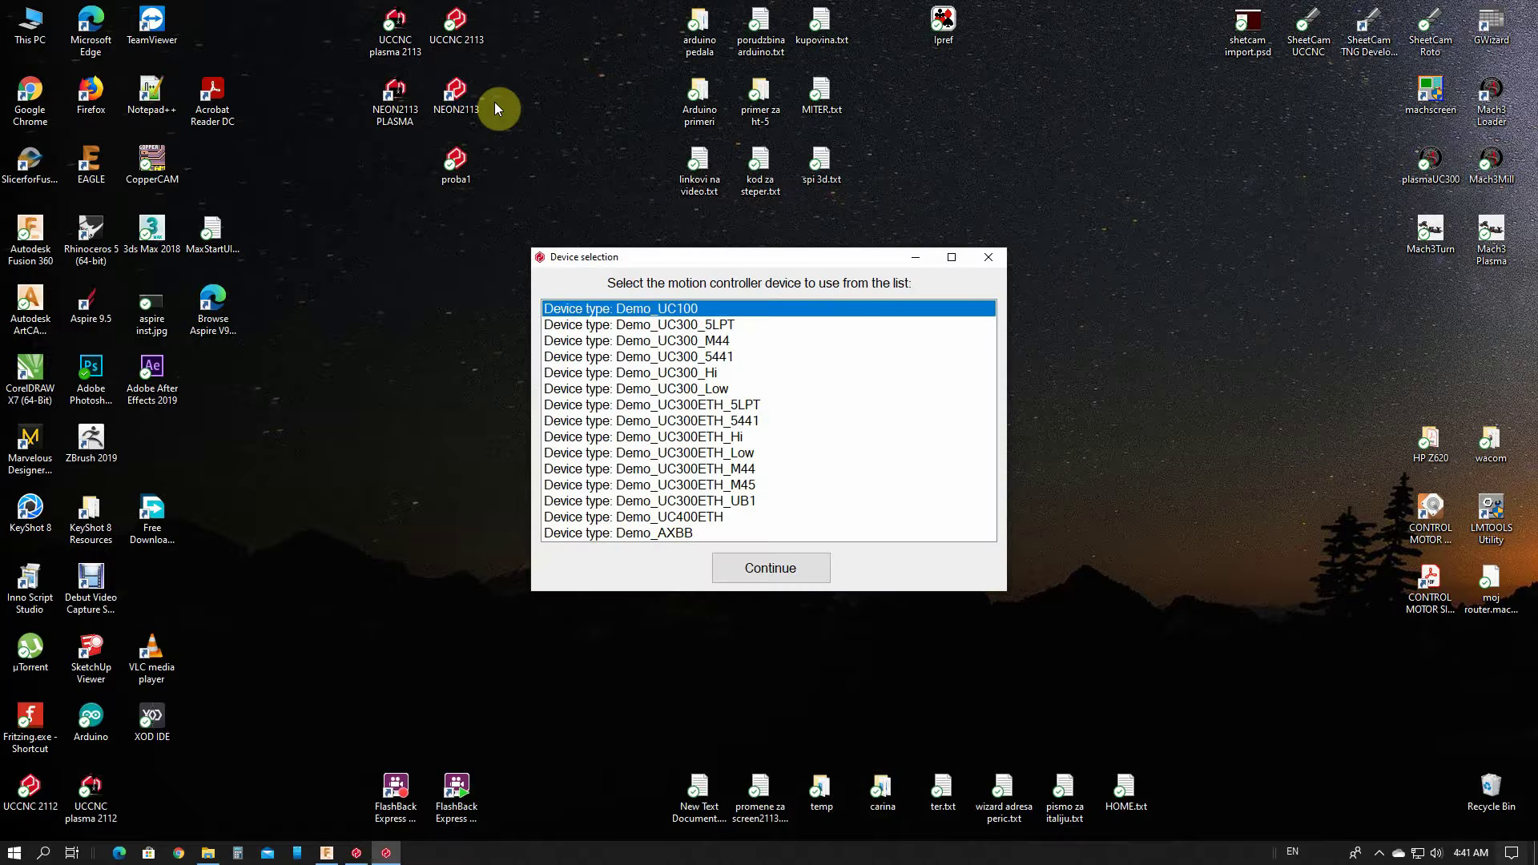
pyautogui.click(720, 404)
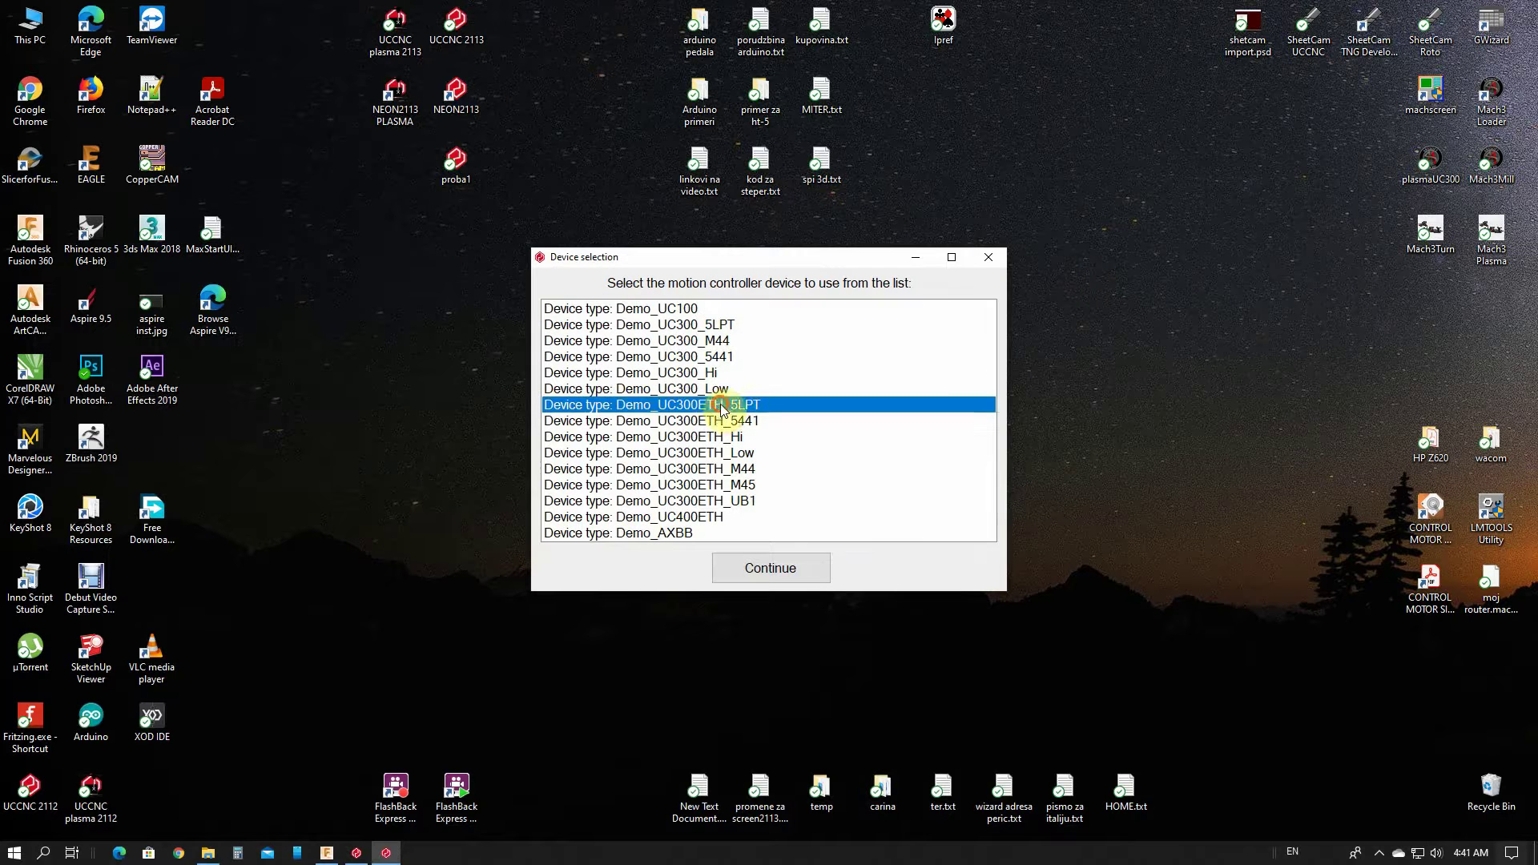
pyautogui.click(768, 568)
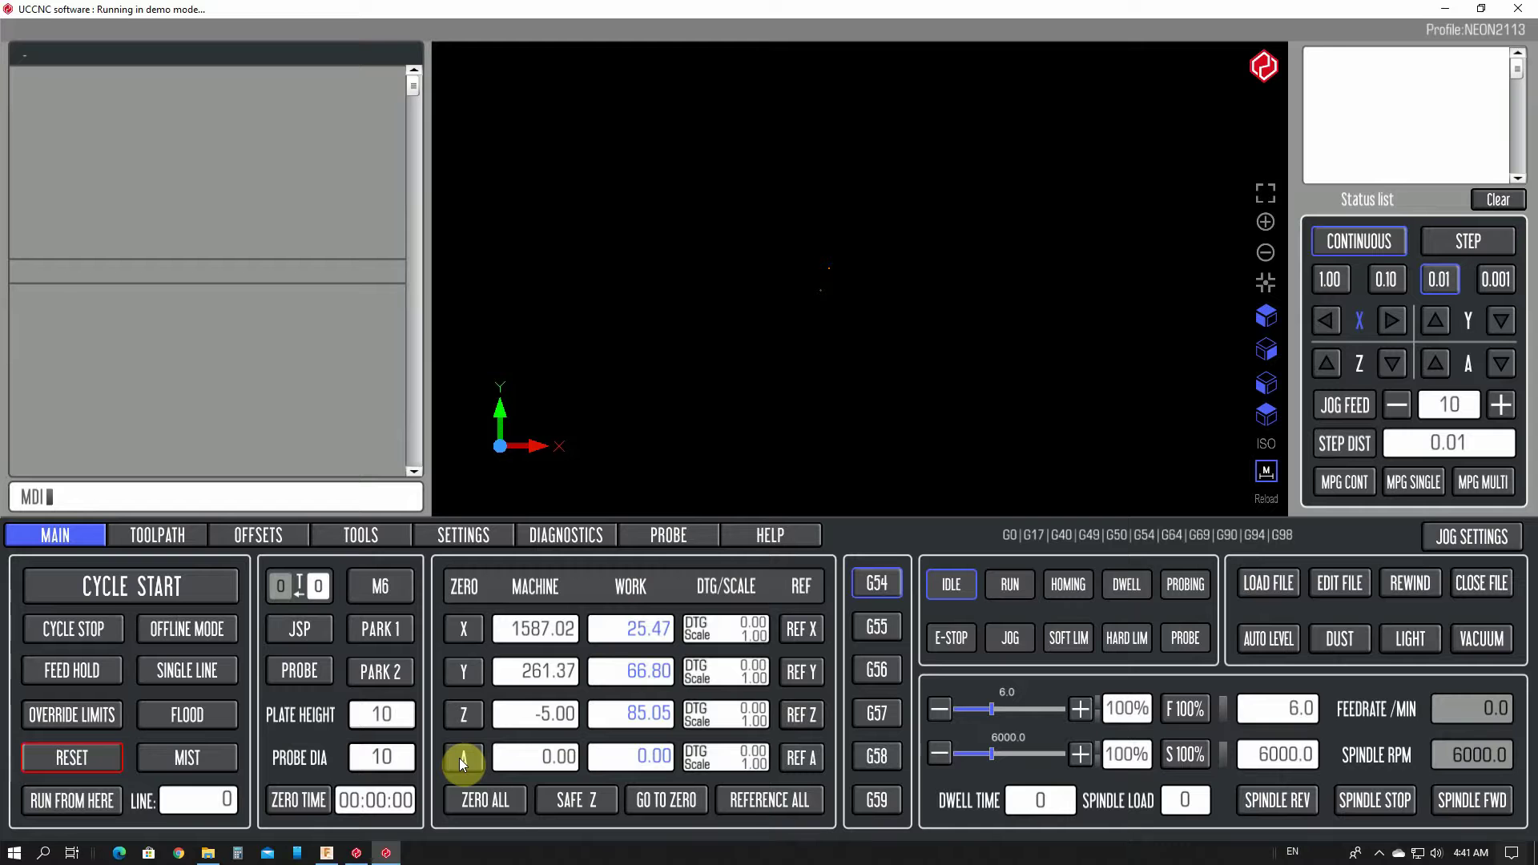
# Home all axes, move to work zero, and jog Z back up.
pyautogui.click(765, 802)
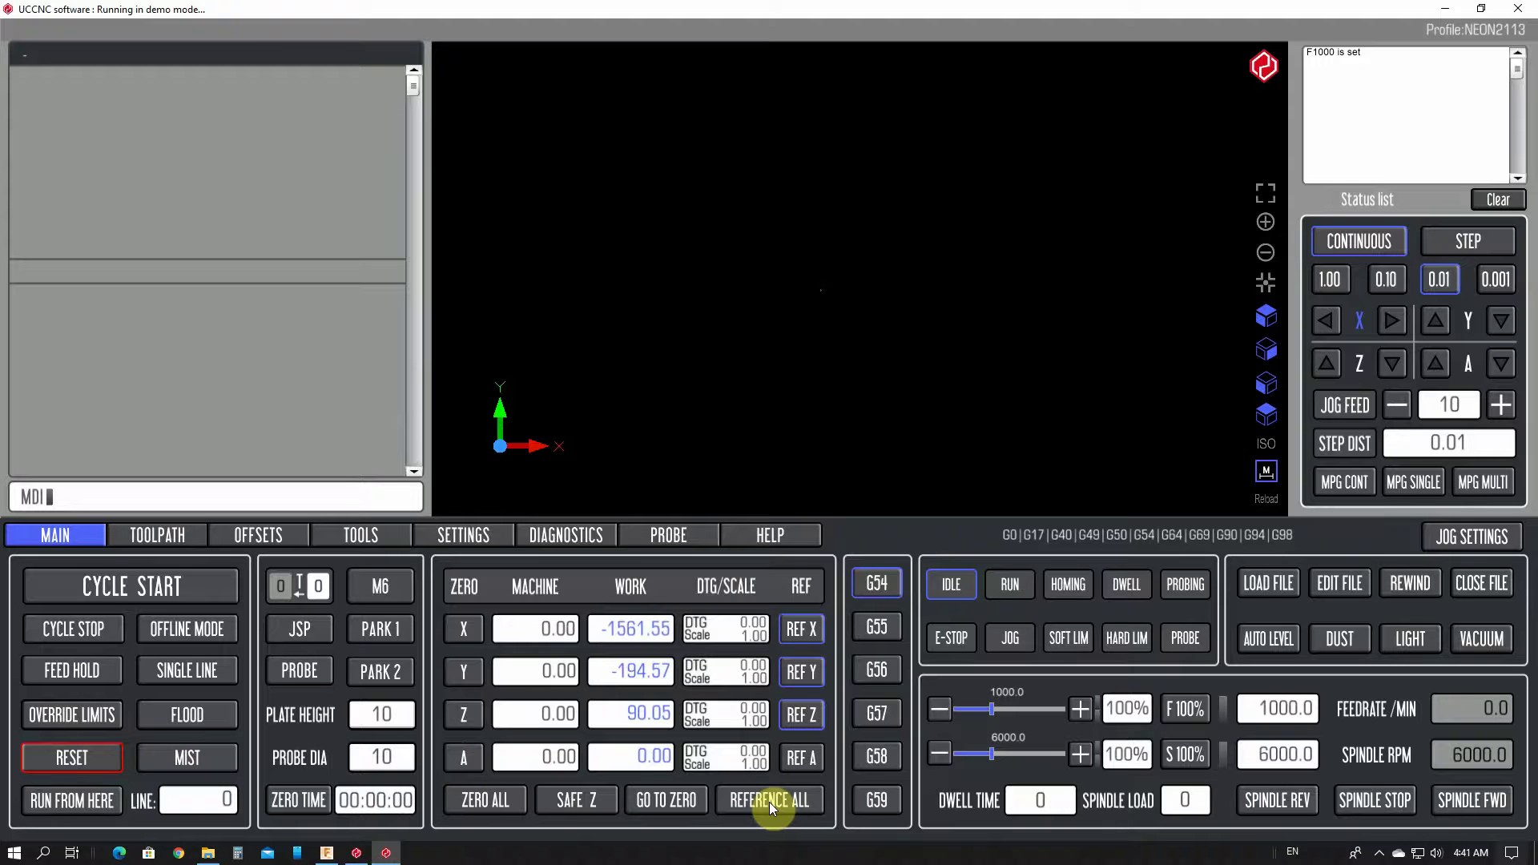
pyautogui.click(662, 800)
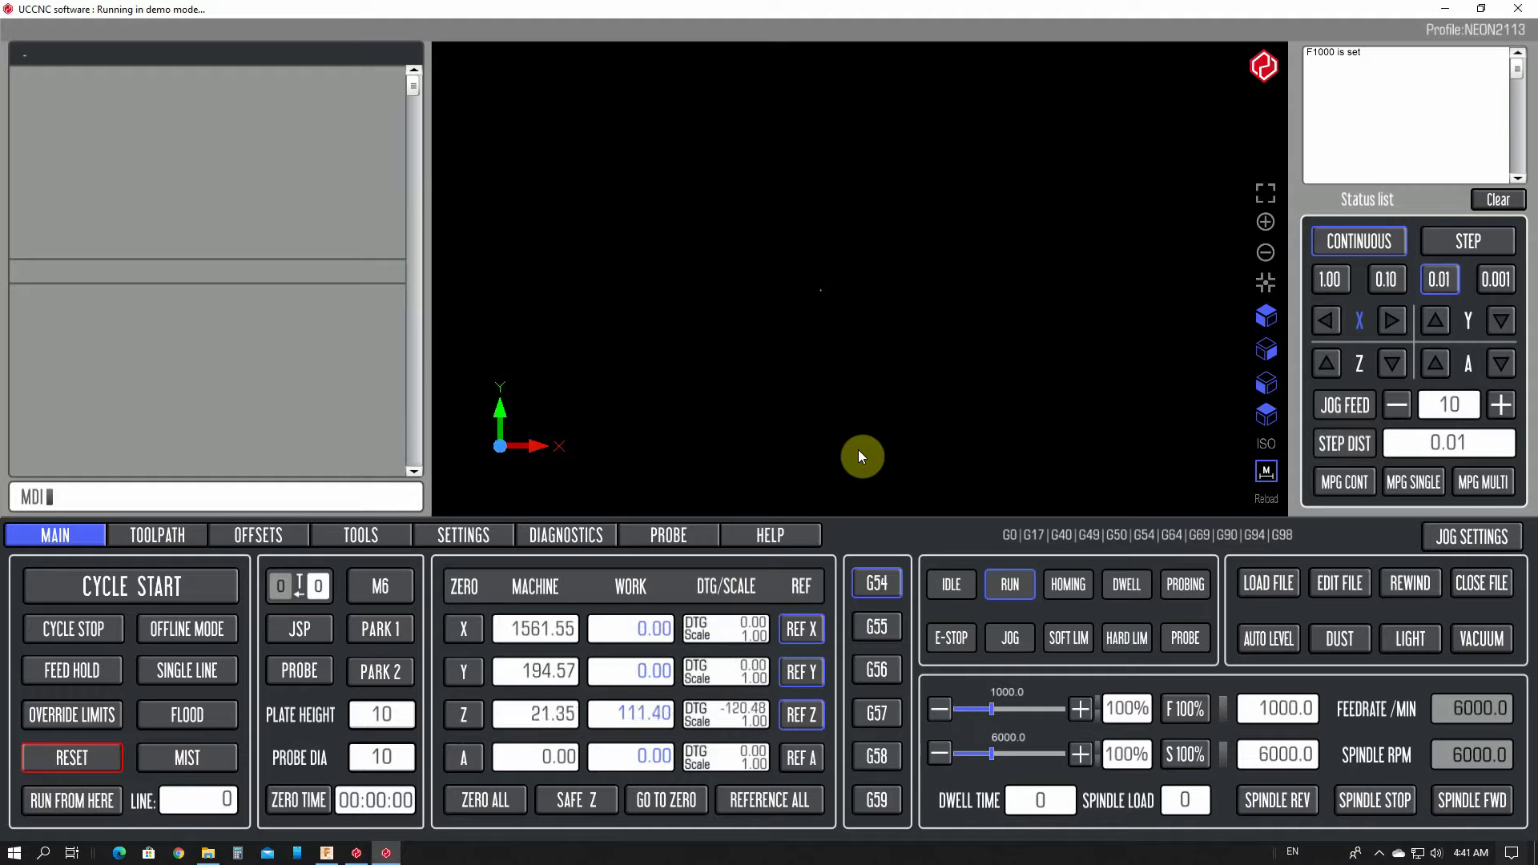
pyautogui.press('pageup')
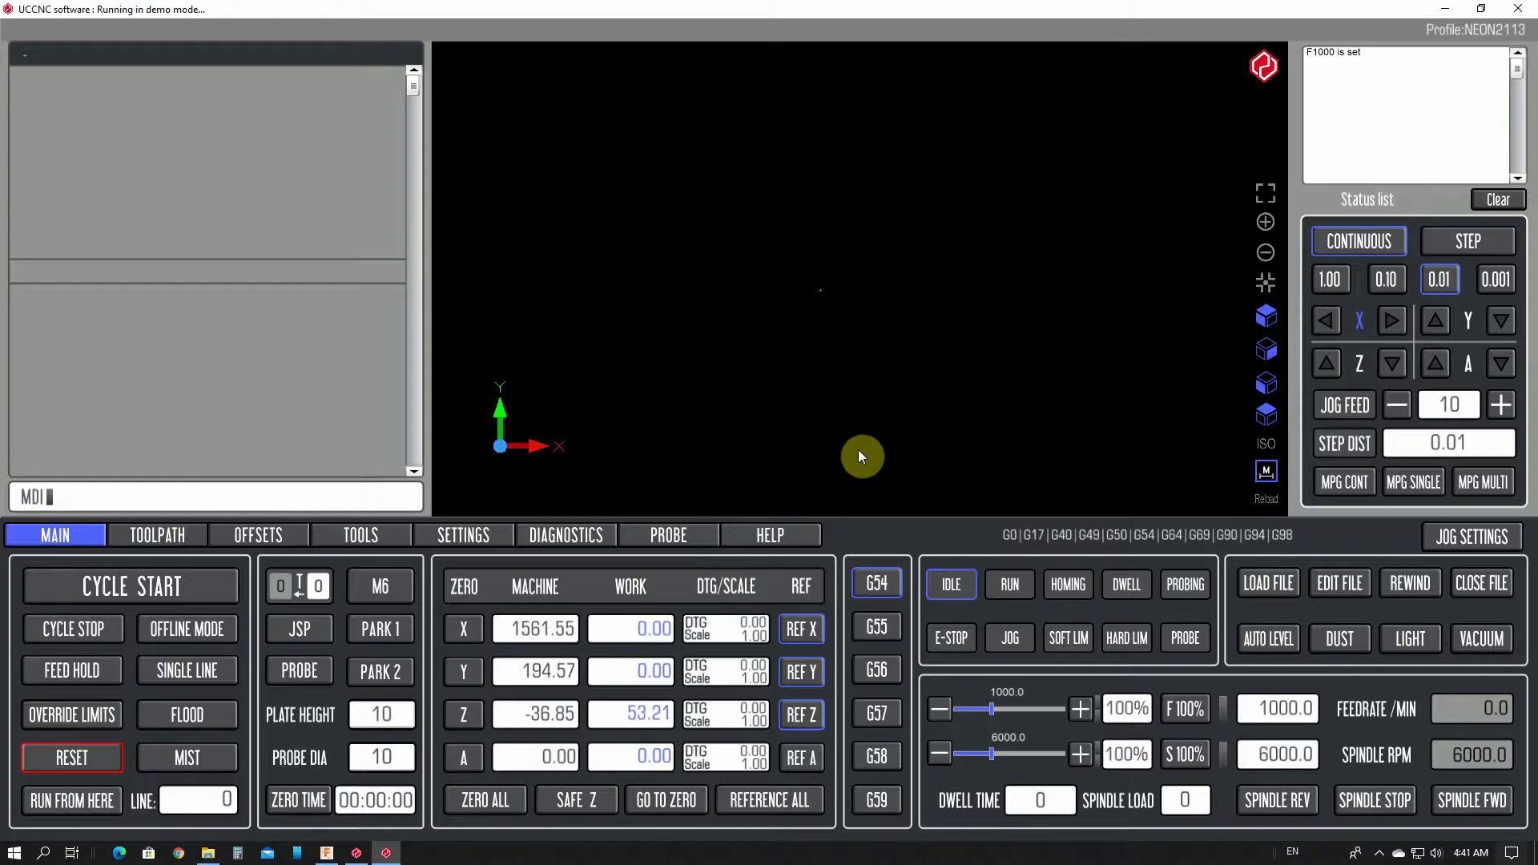
# Load ALL.nc from D:\G-CODE\WORK and tilt the toolpath preview into 3D.
pyautogui.click(1267, 582)
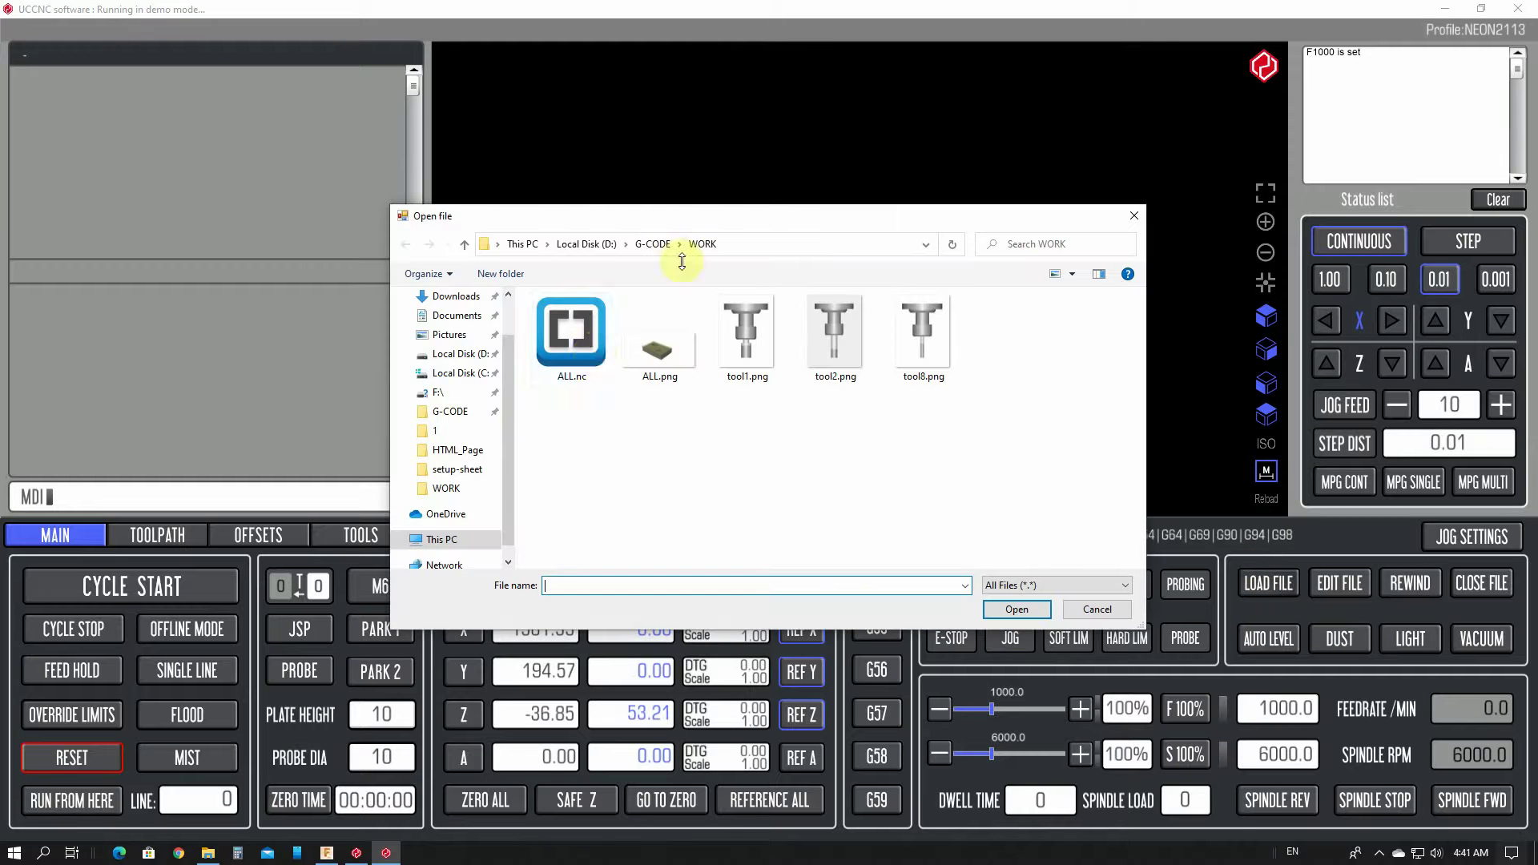
pyautogui.click(450, 412)
pyautogui.doubleClick(536, 370)
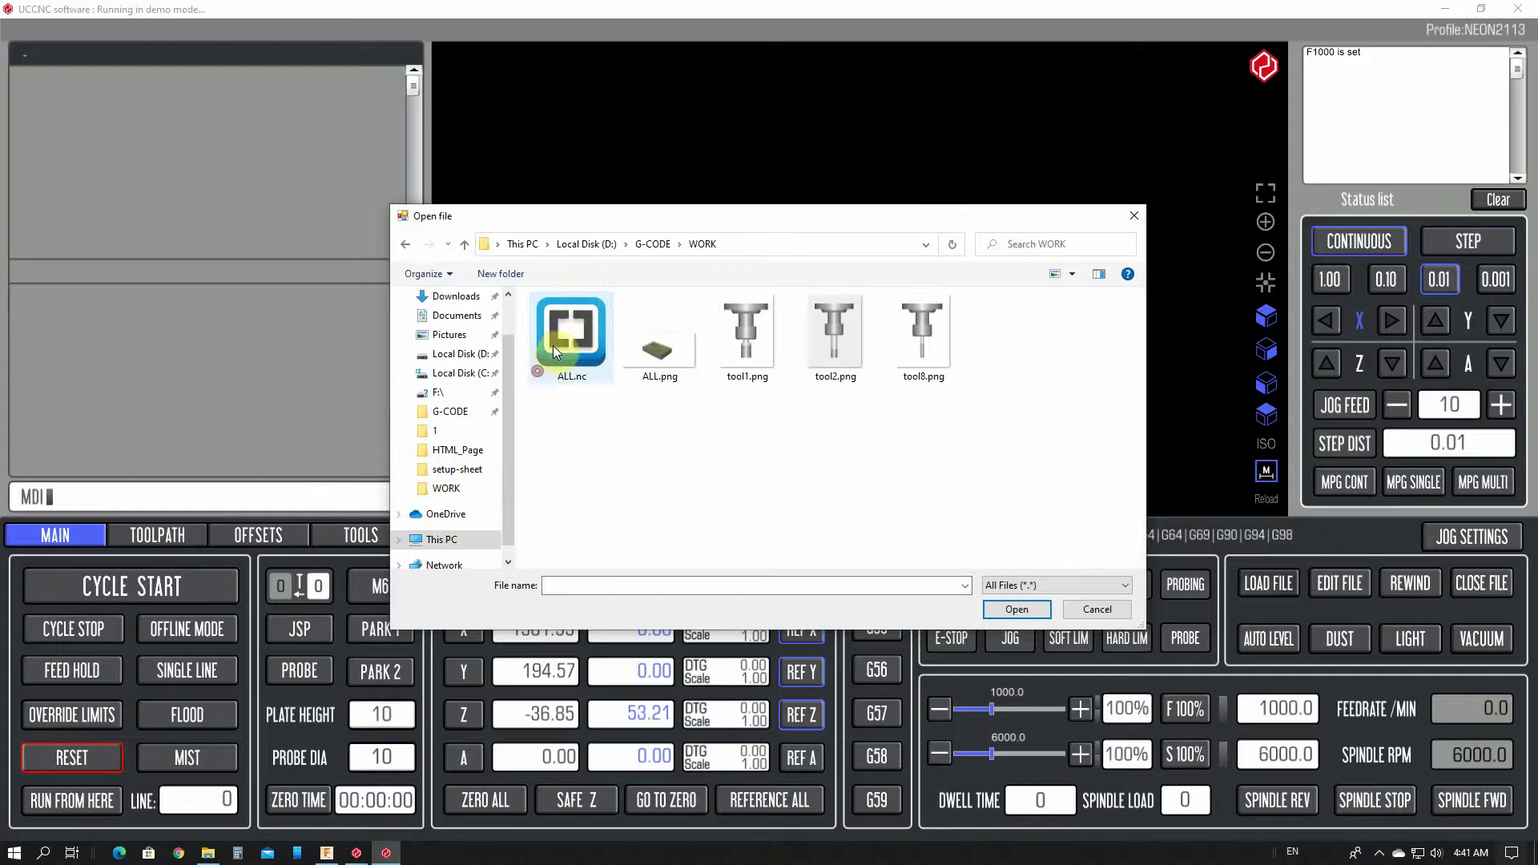
pyautogui.click(569, 331)
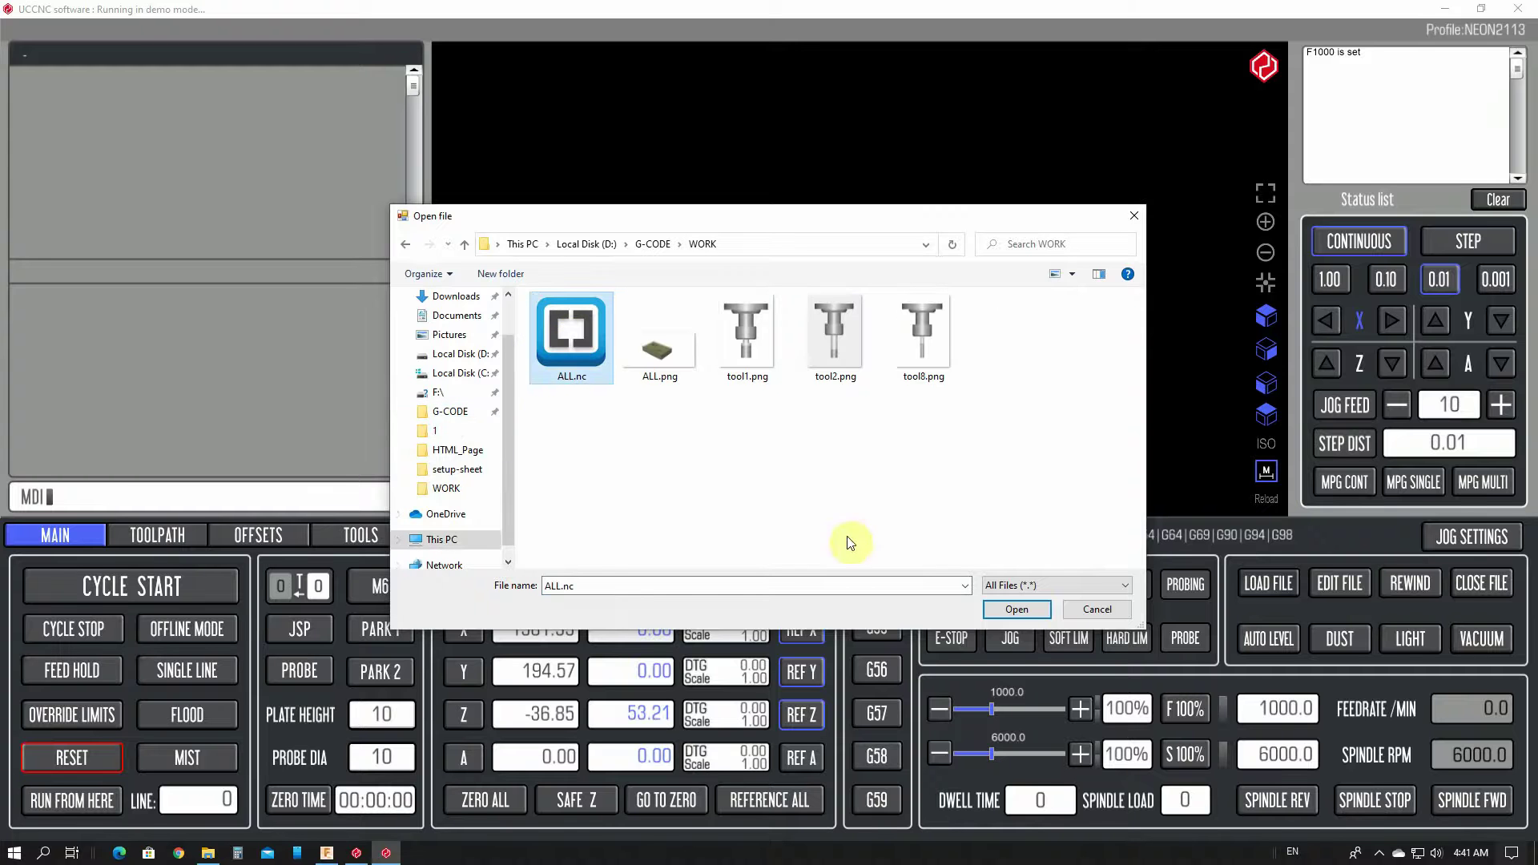
pyautogui.click(1015, 611)
pyautogui.moveTo(730, 467)
pyautogui.mouseDown()
pyautogui.moveTo(895, 341)
pyautogui.moveTo(809, 435)
pyautogui.mouseUp()
# Start the ALL.nc run, then scroll through the ALL.html setup sheet and close Edge.
pyautogui.click(118, 579)
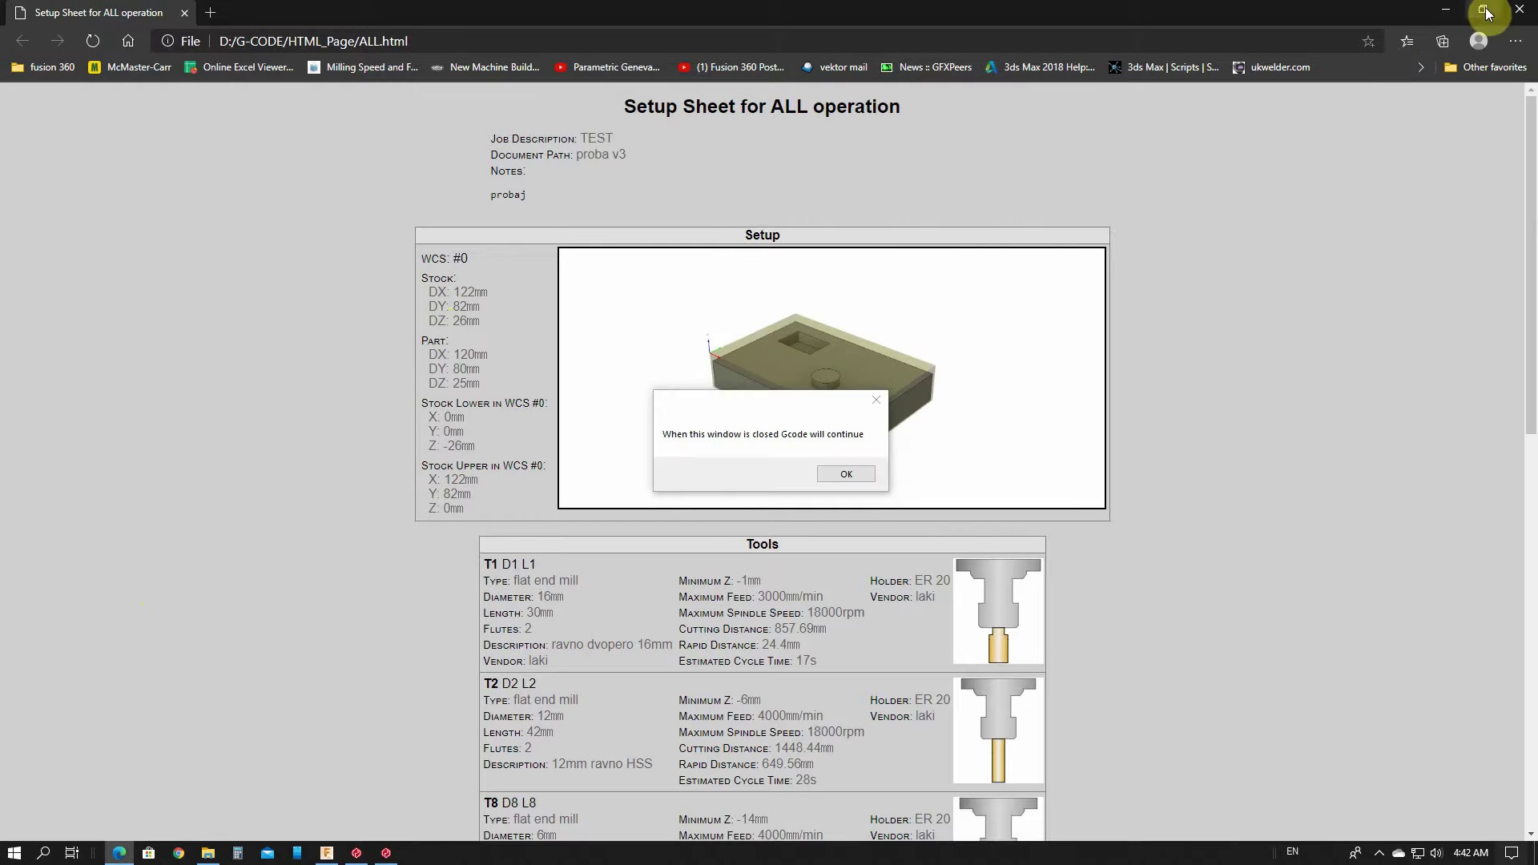
pyautogui.moveTo(777, 410); pyautogui.dragTo(1314, 346)
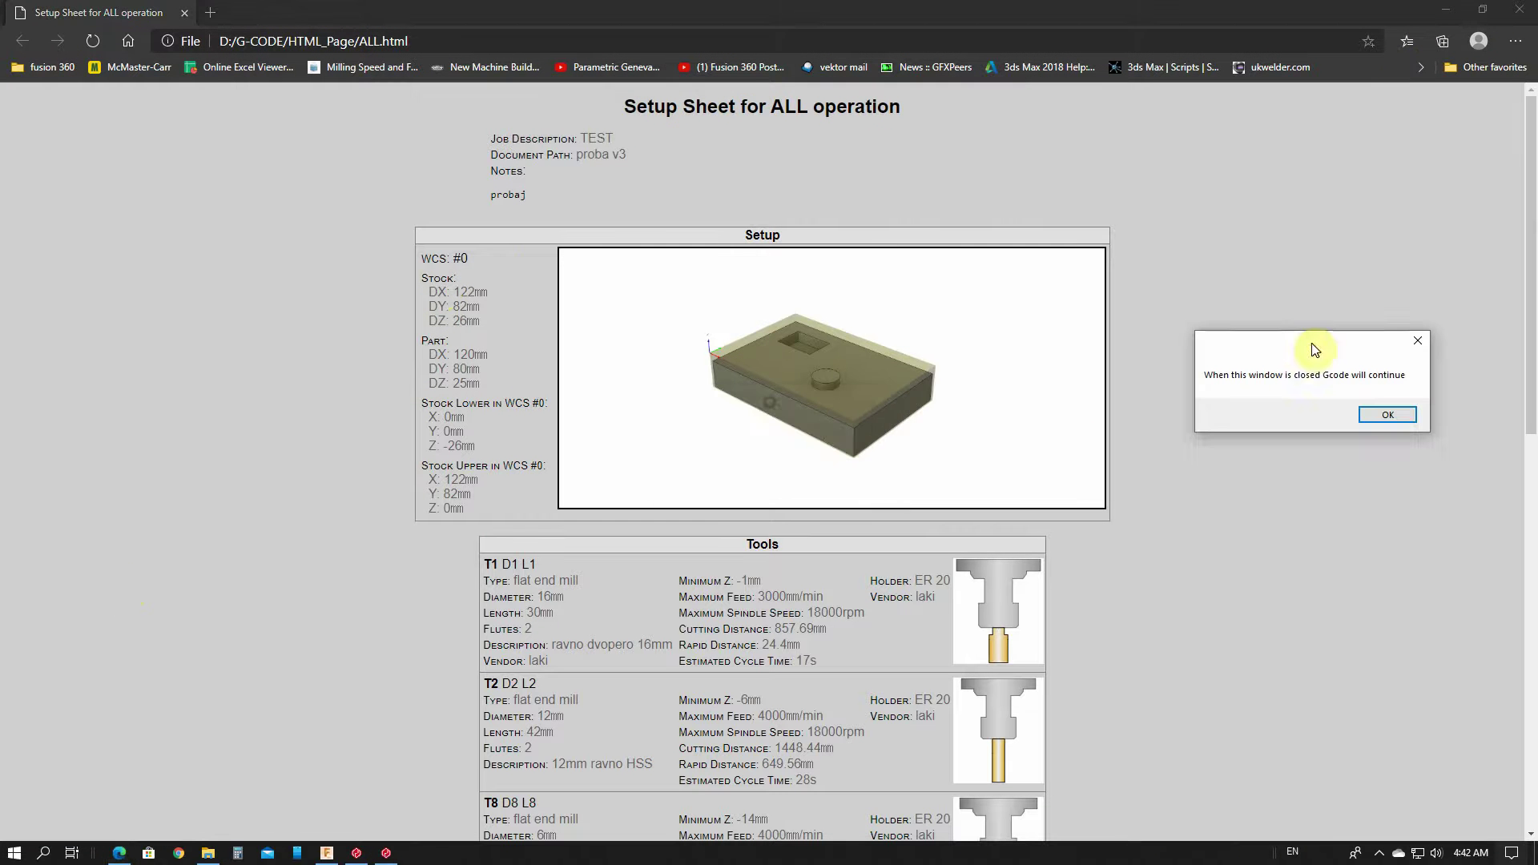
pyautogui.scroll(-10, 1049, 424)
pyautogui.scroll(10, 821, 611)
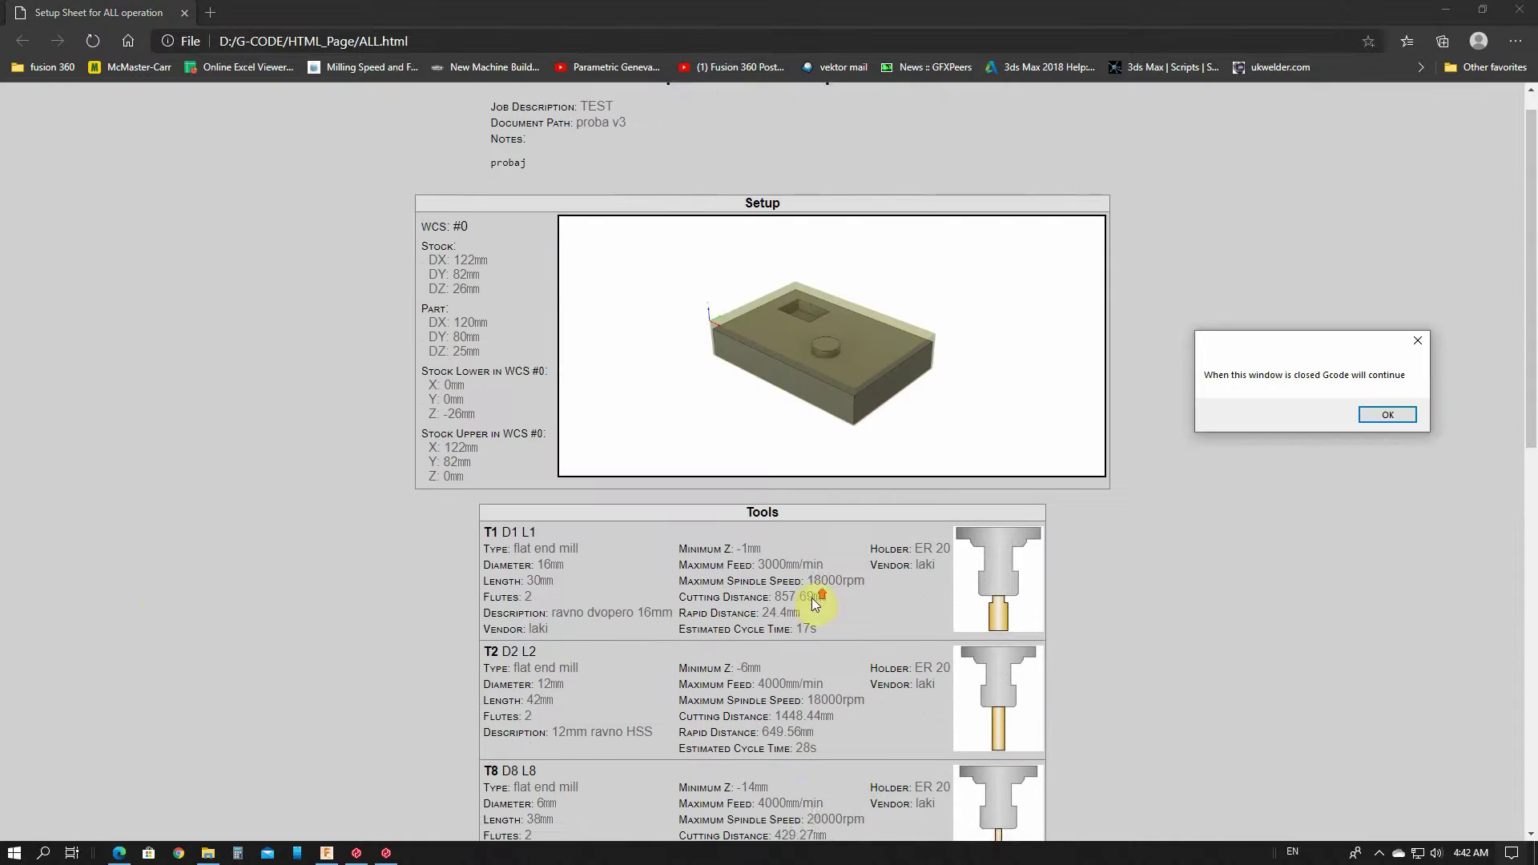
pyautogui.click(1520, 8)
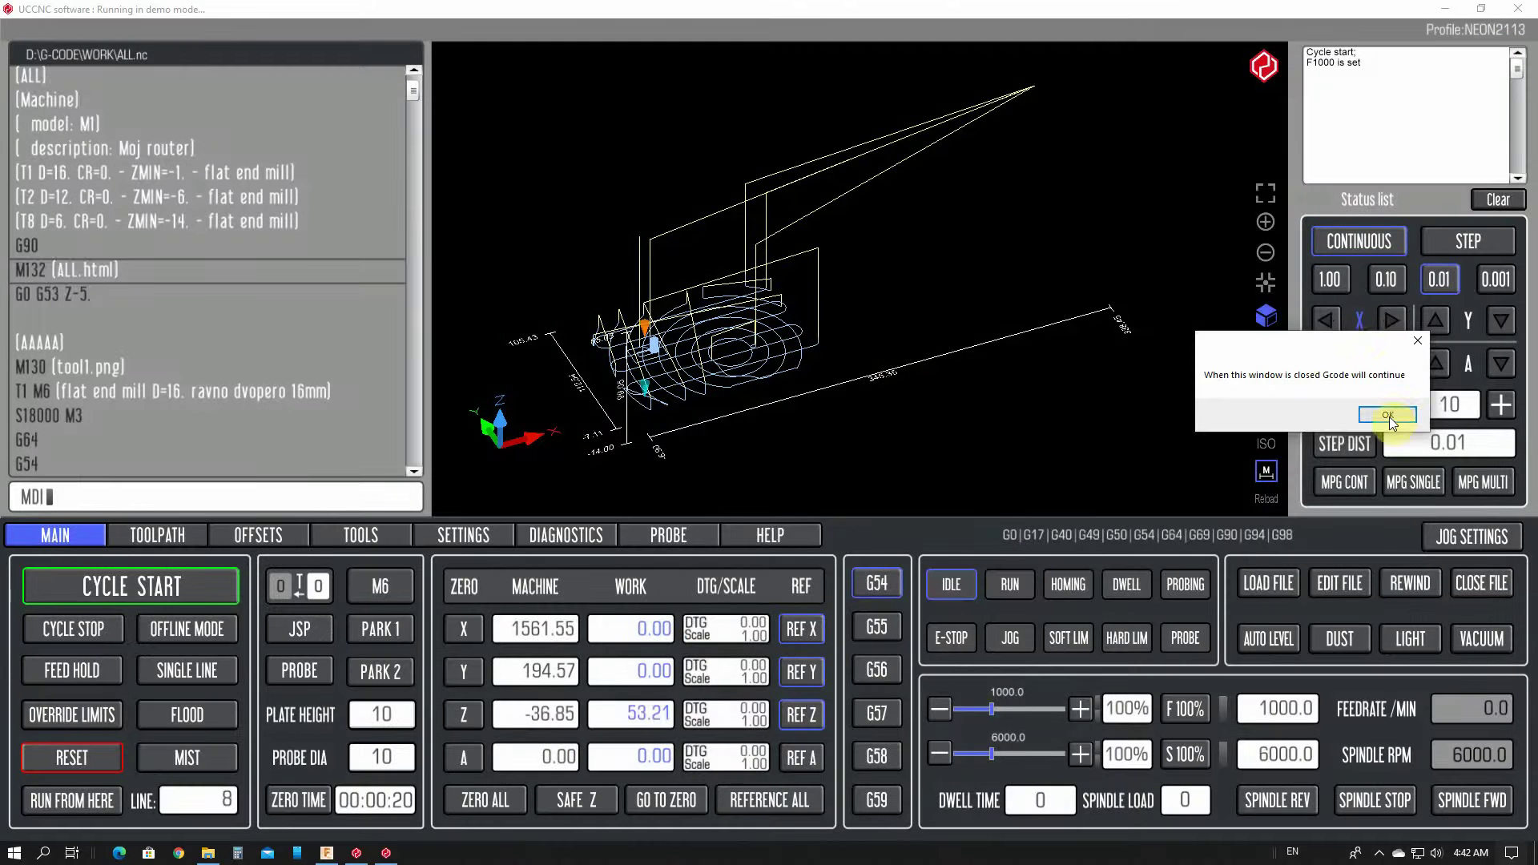
# Continue through the tool 1 change and probe, then raise feed override to 300%.
pyautogui.click(1388, 414)
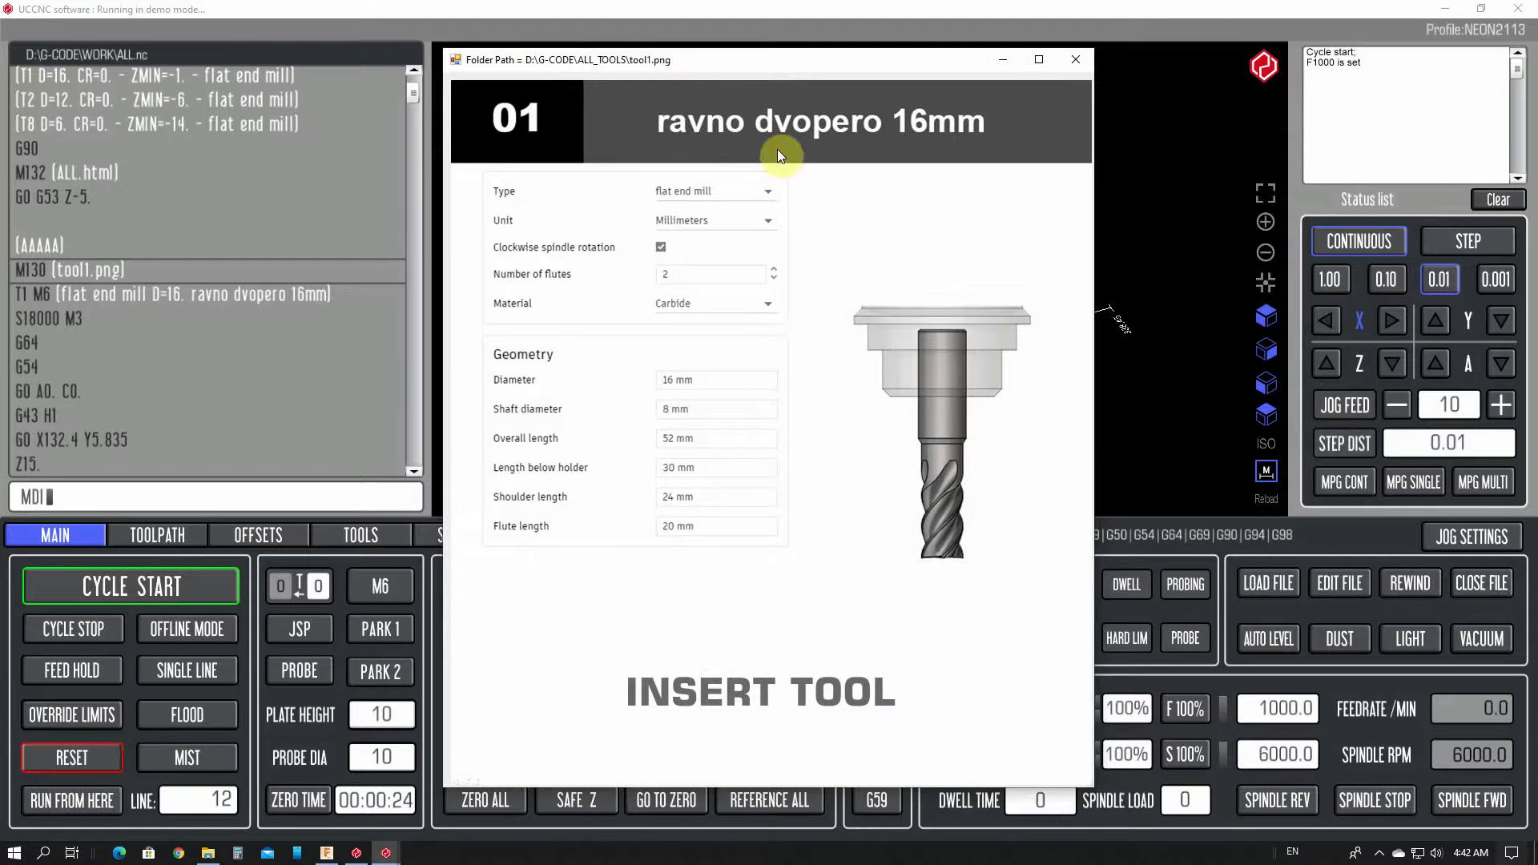
pyautogui.click(1080, 57)
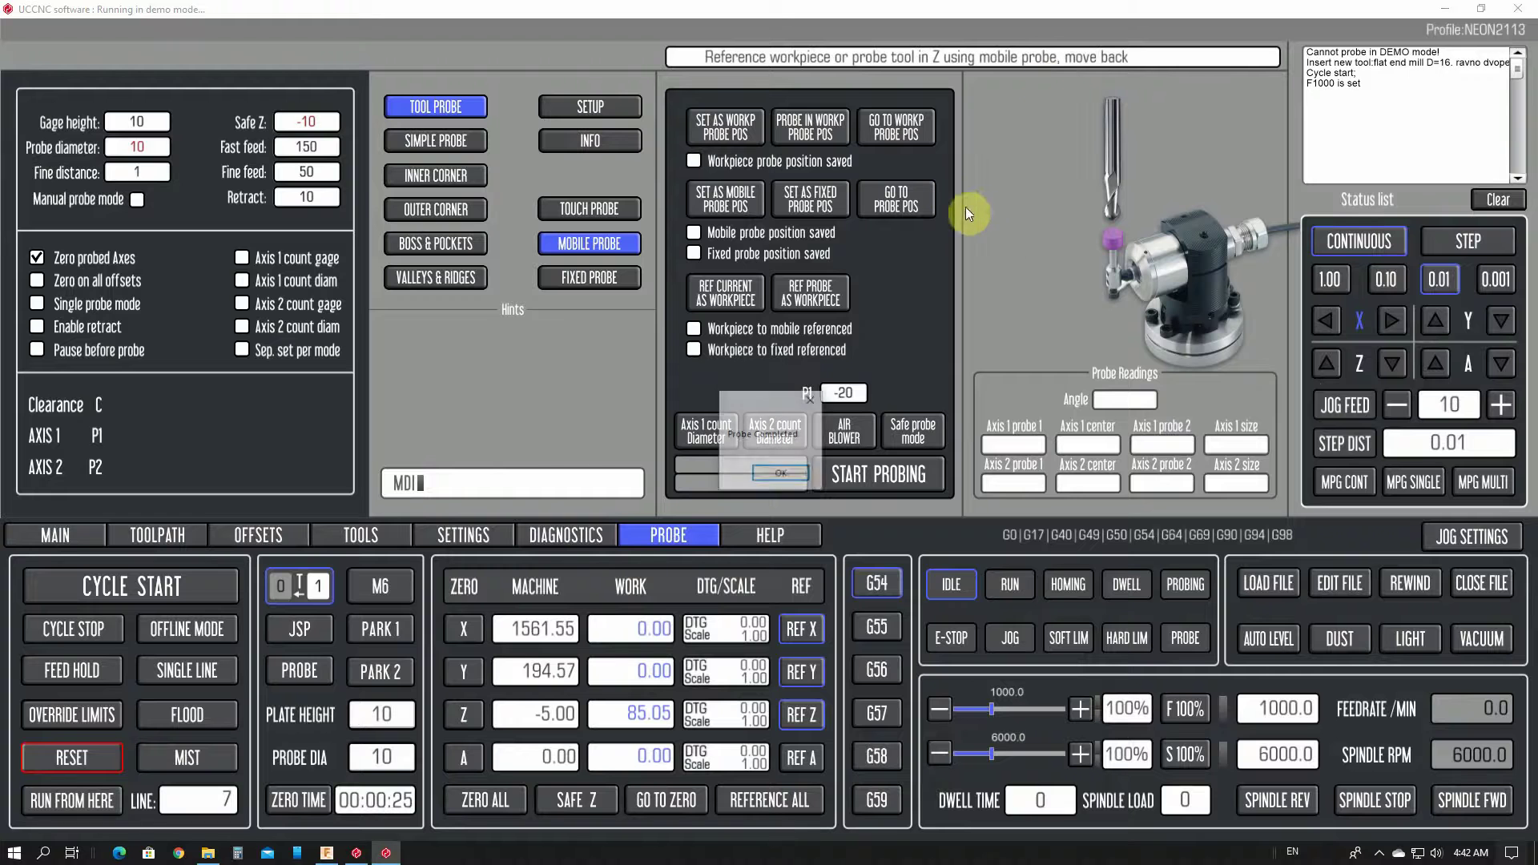
pyautogui.click(782, 474)
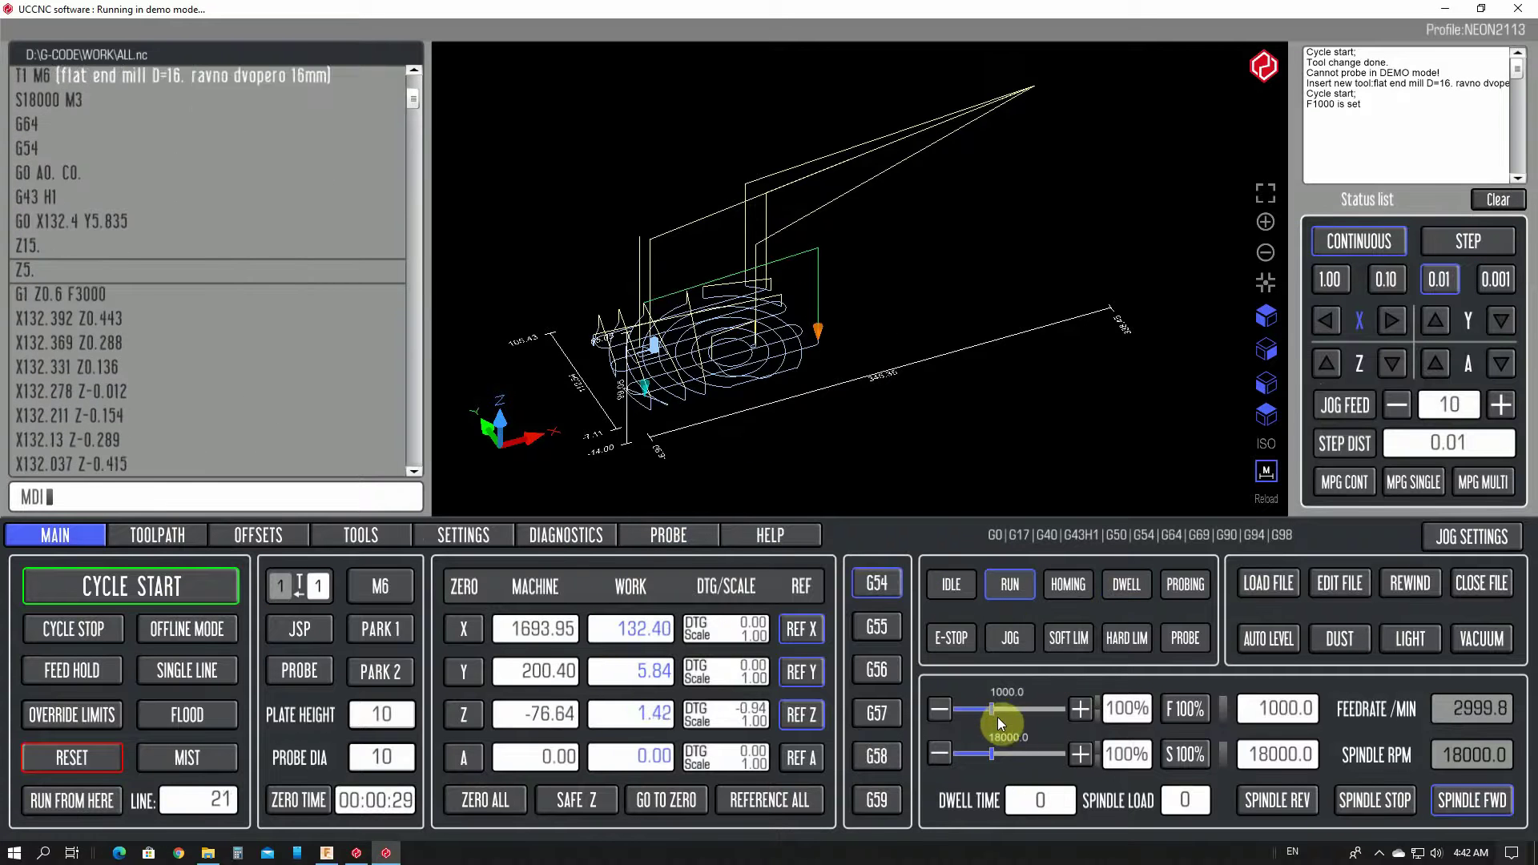
pyautogui.moveTo(991, 709); pyautogui.dragTo(1065, 709)
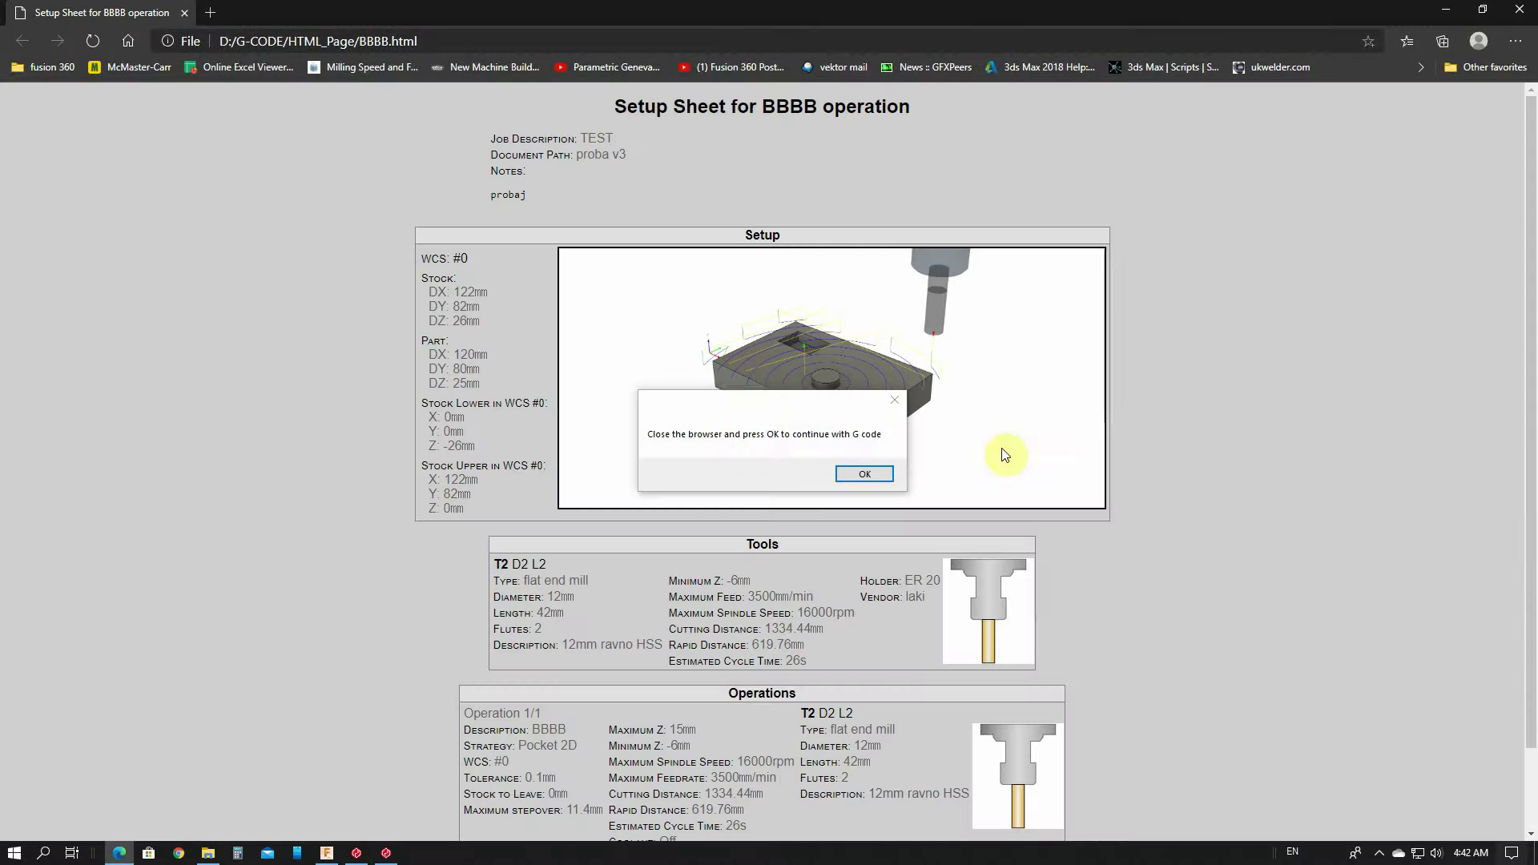
# Move the continue prompt aside, scroll through BBBB.html, and close the Edge window.
pyautogui.moveTo(767, 407); pyautogui.dragTo(225, 361)
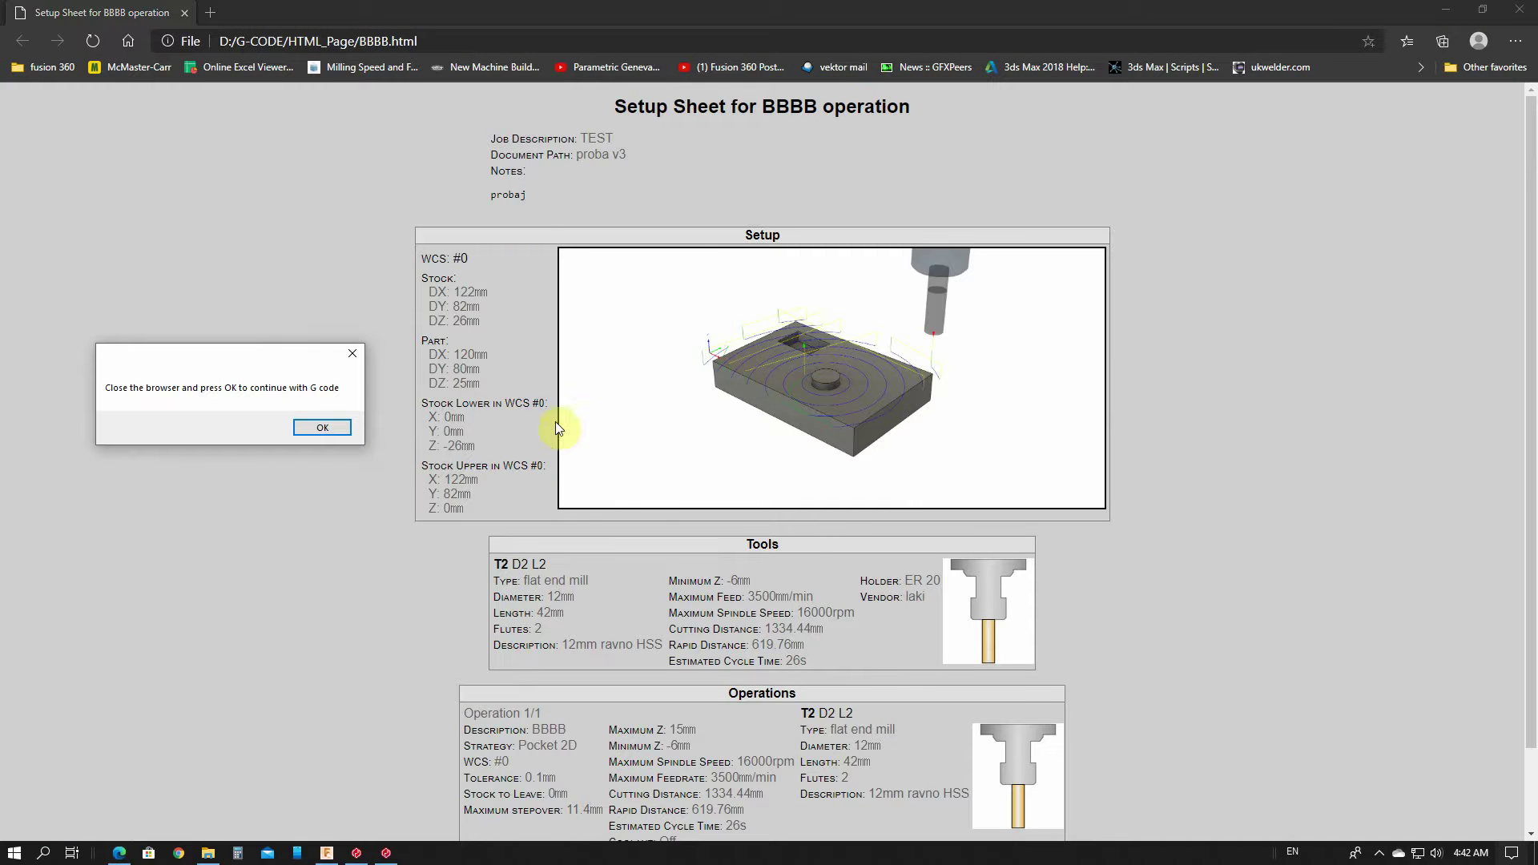
pyautogui.scroll(-2, 642, 419)
pyautogui.scroll(2, 766, 431)
pyautogui.click(1520, 10)
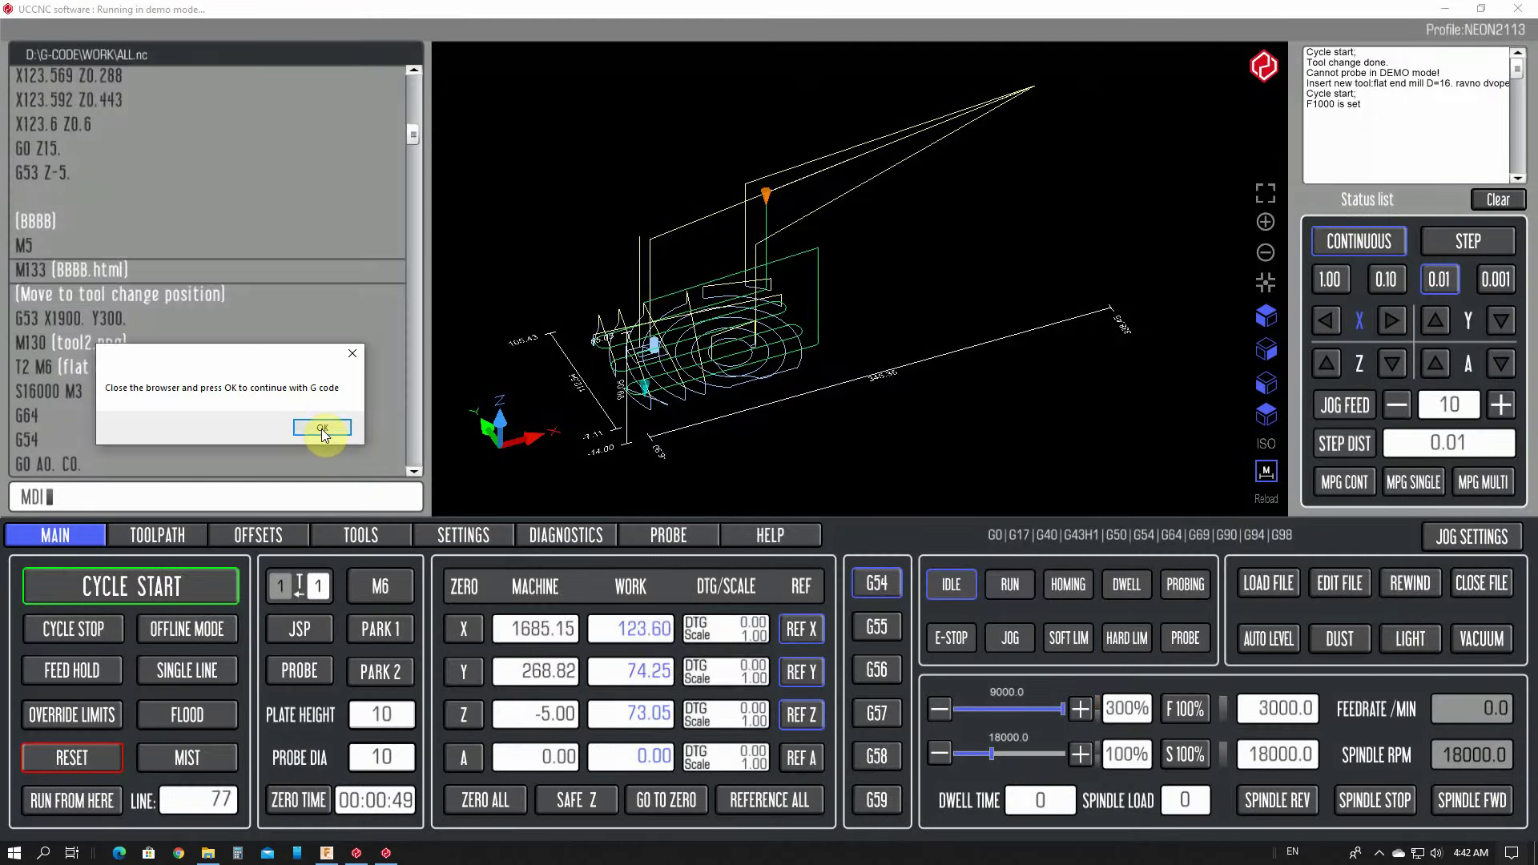
# Continue through the tool 2 change and probe, then close the DDD.html setup sheet.
pyautogui.click(322, 429)
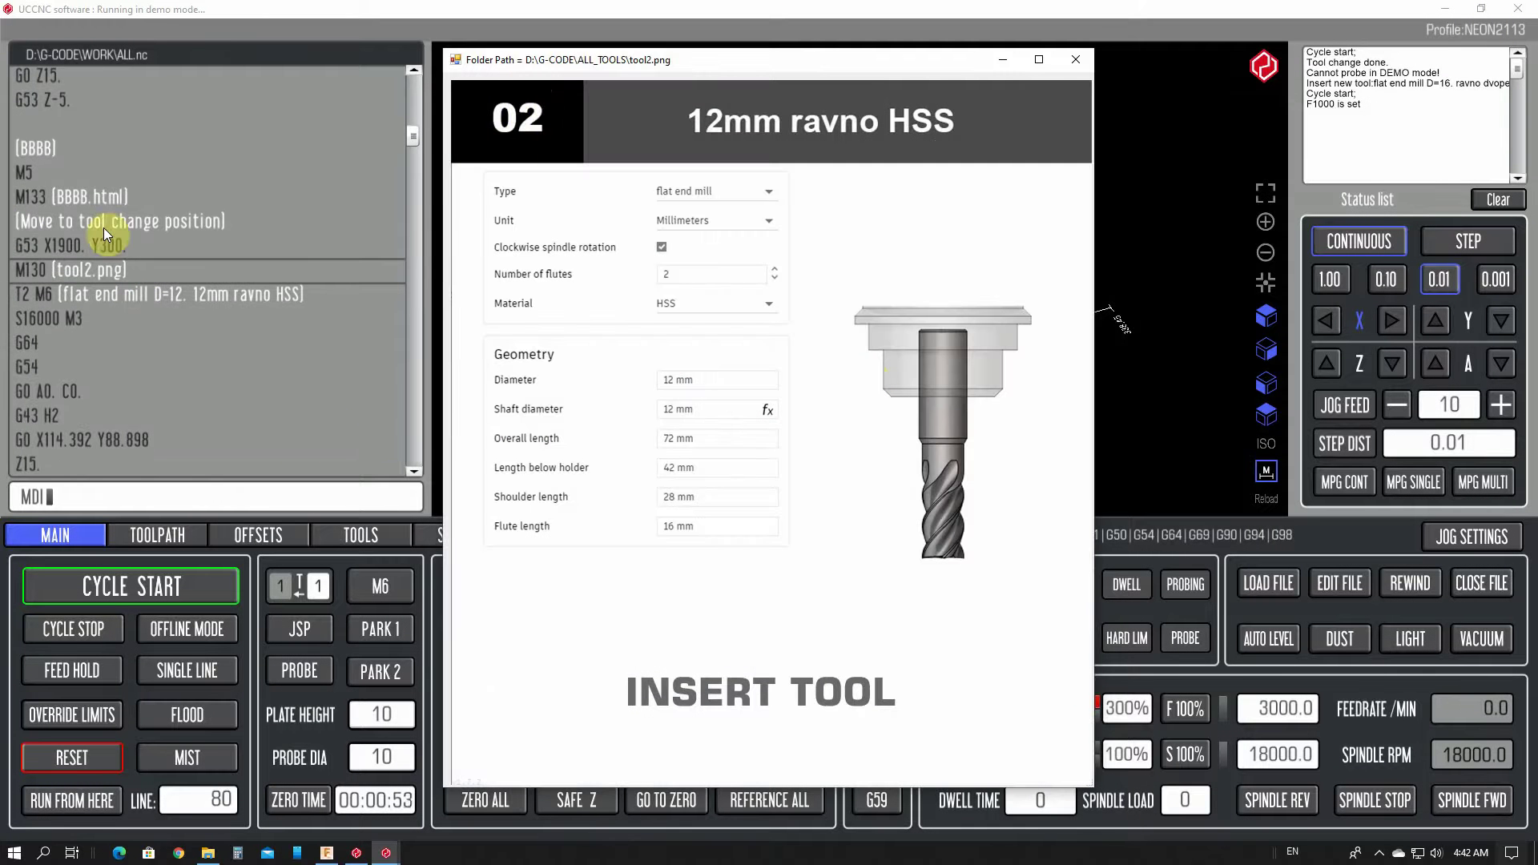
pyautogui.click(1075, 58)
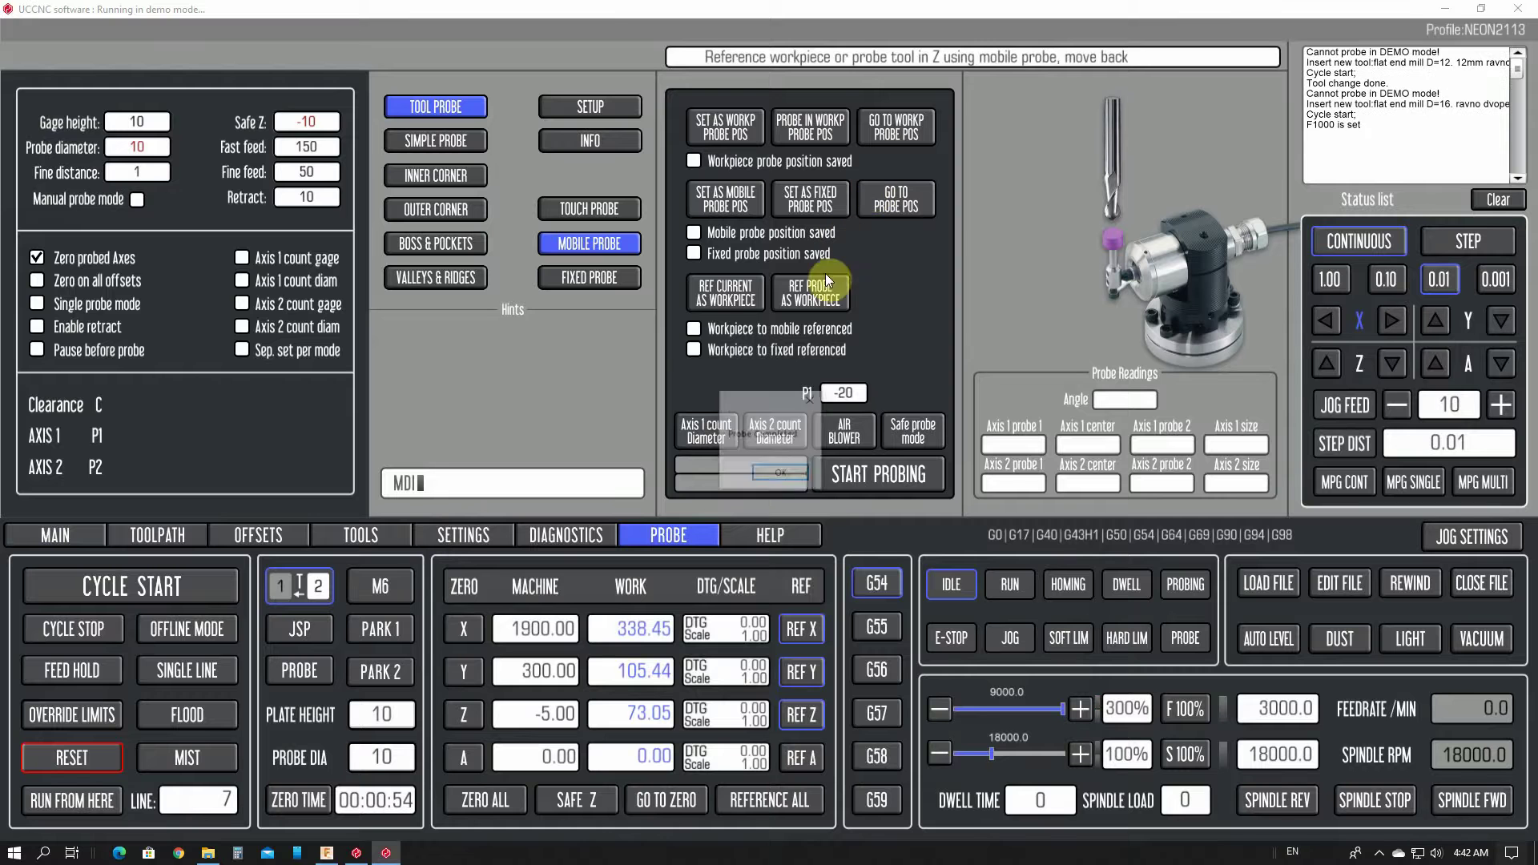
pyautogui.click(769, 473)
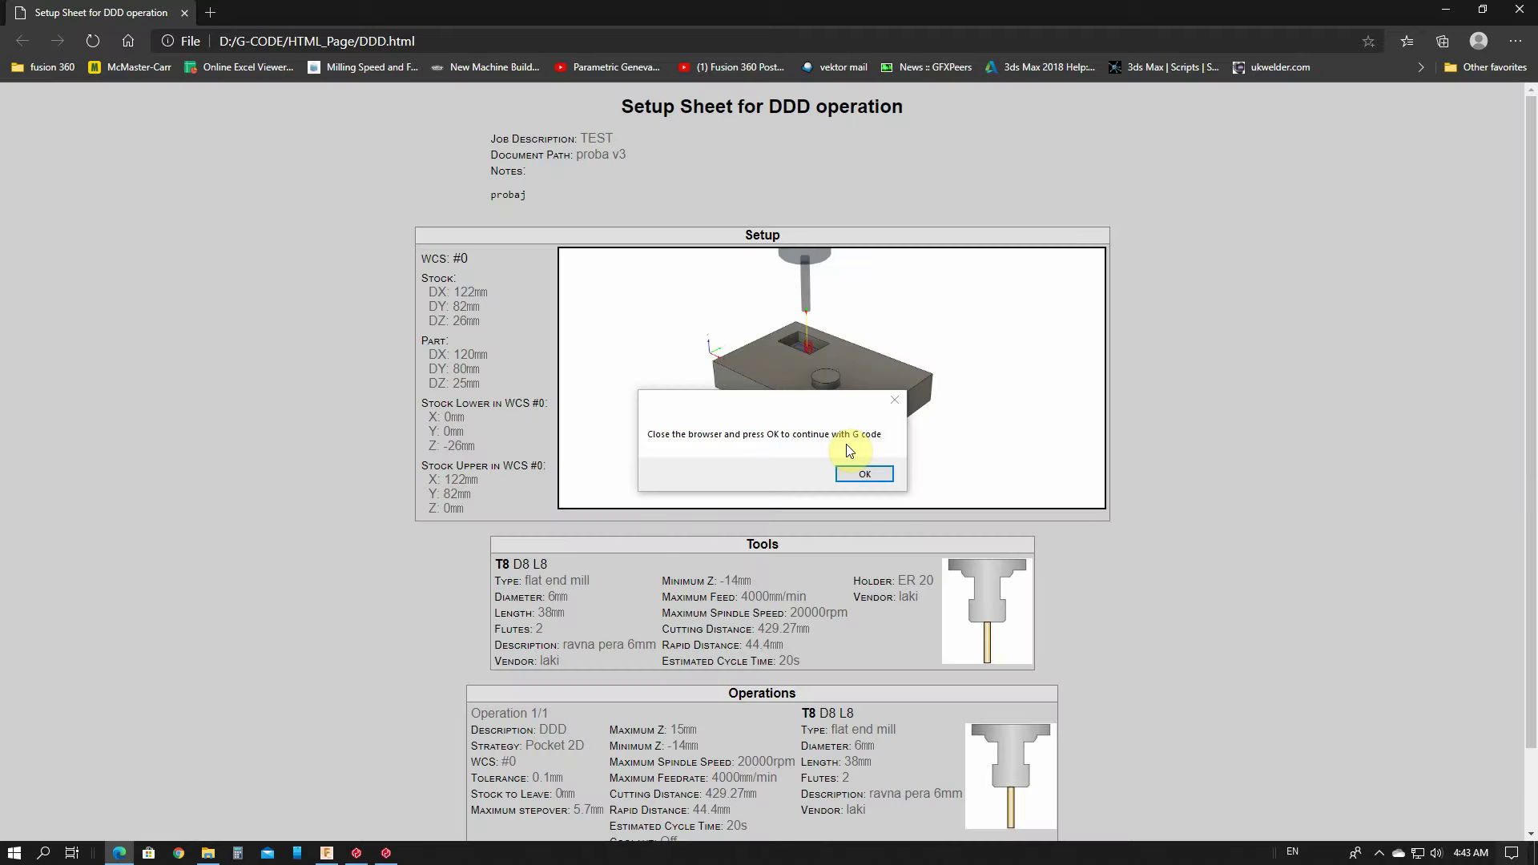
pyautogui.moveTo(797, 408)
pyautogui.mouseDown()
pyautogui.moveTo(344, 355)
pyautogui.moveTo(196, 365)
pyautogui.mouseUp()
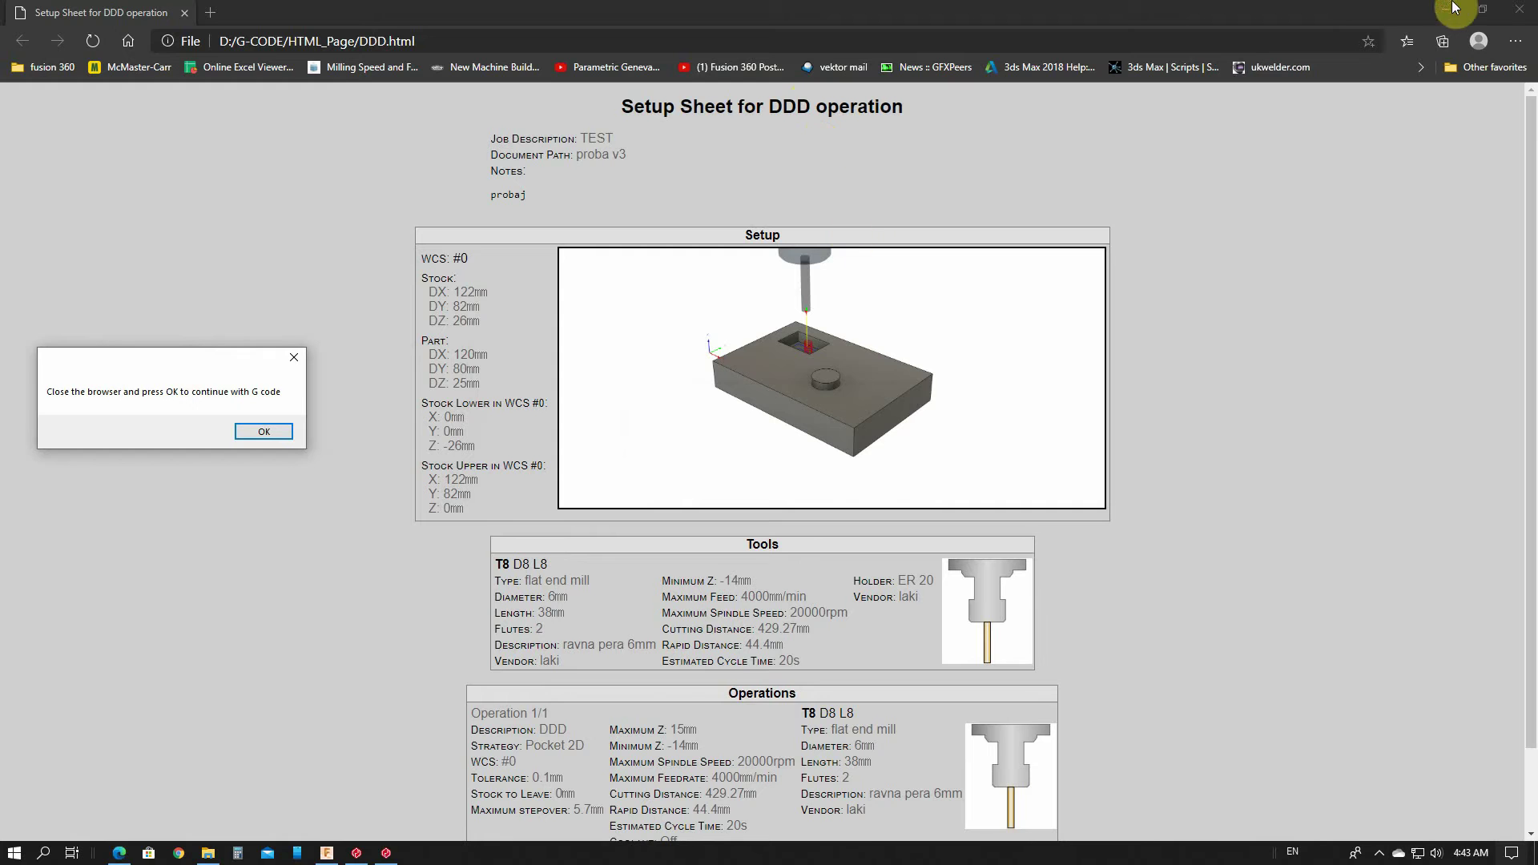
pyautogui.click(1519, 9)
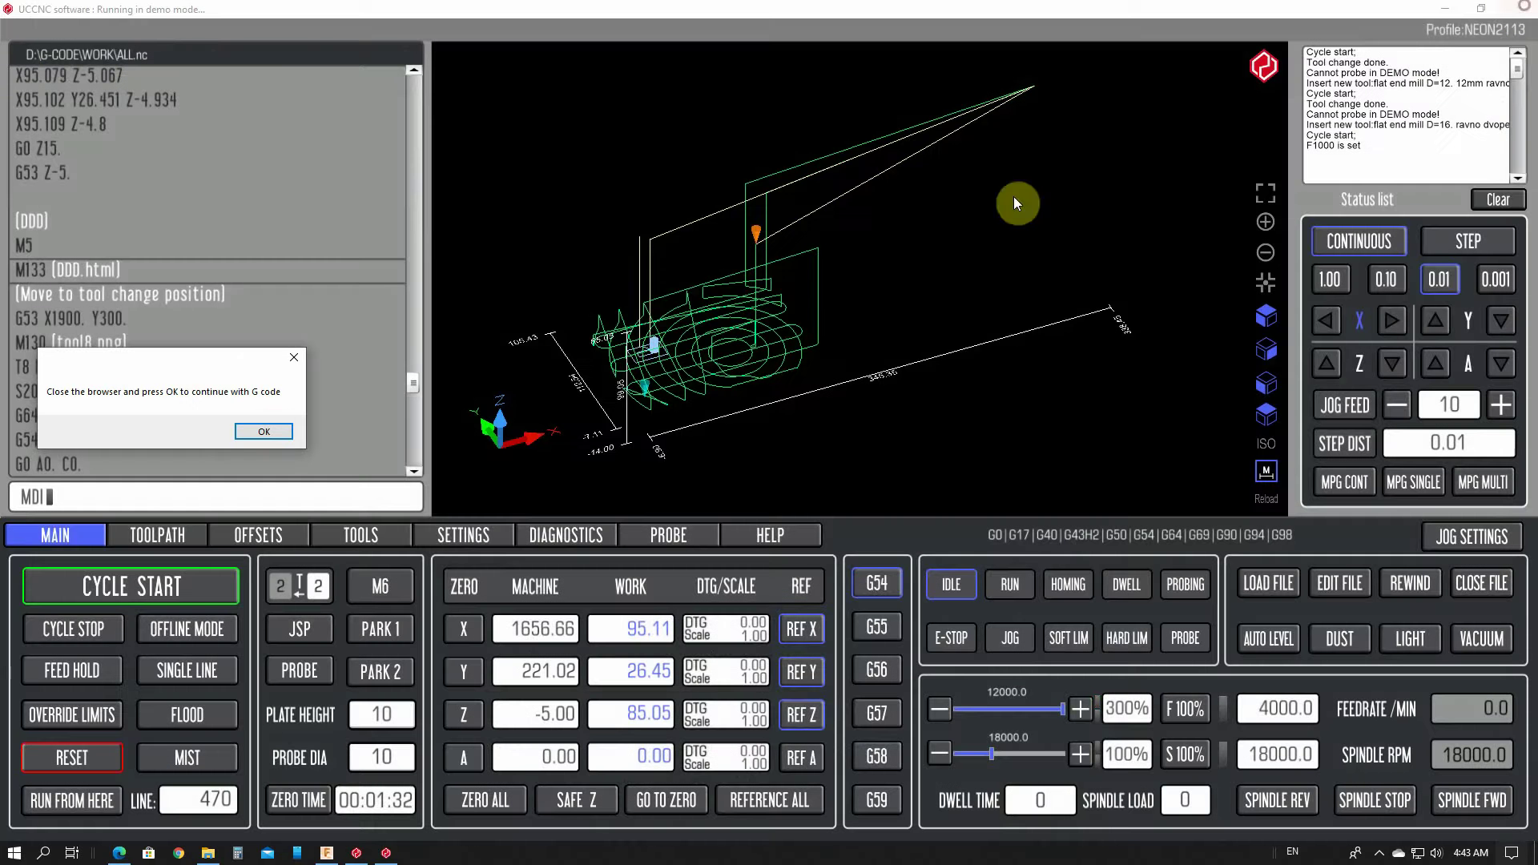
# Continue through the tool 8 change and probe, letting the program run to M30.
pyautogui.click(271, 431)
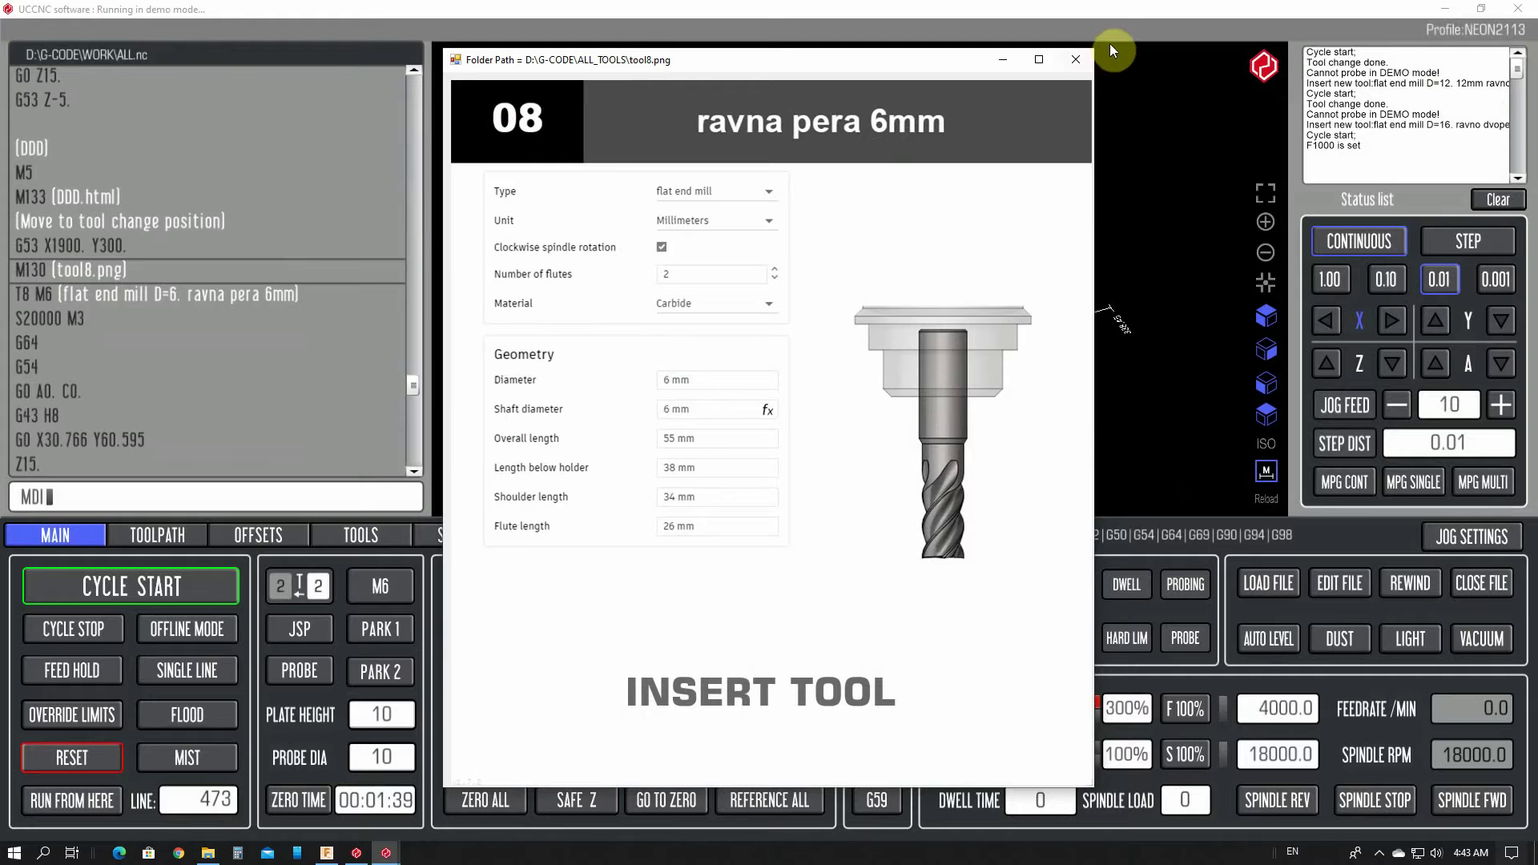
pyautogui.click(1076, 60)
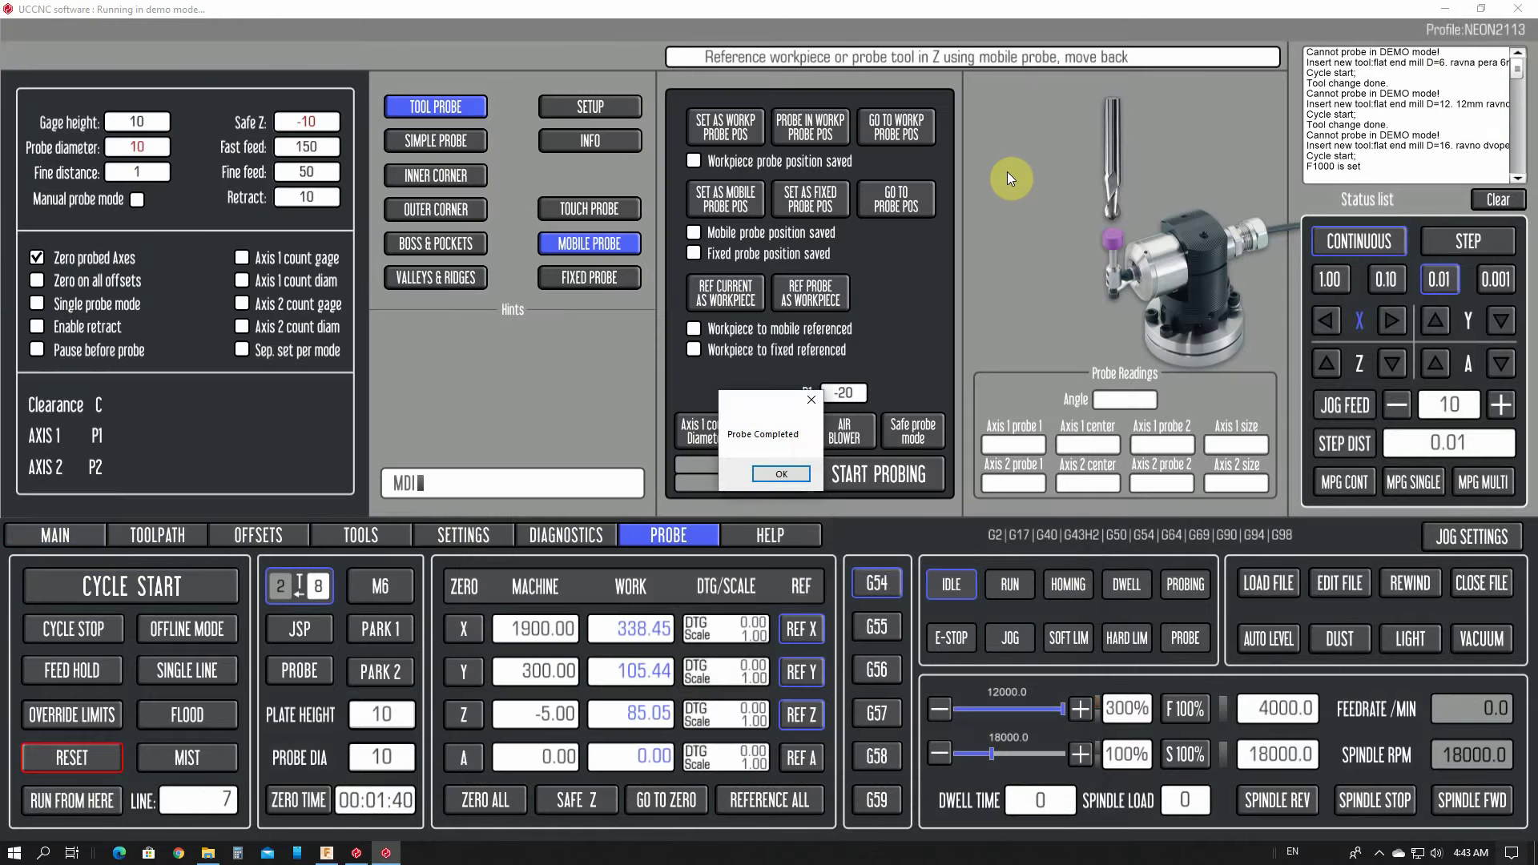
pyautogui.click(789, 472)
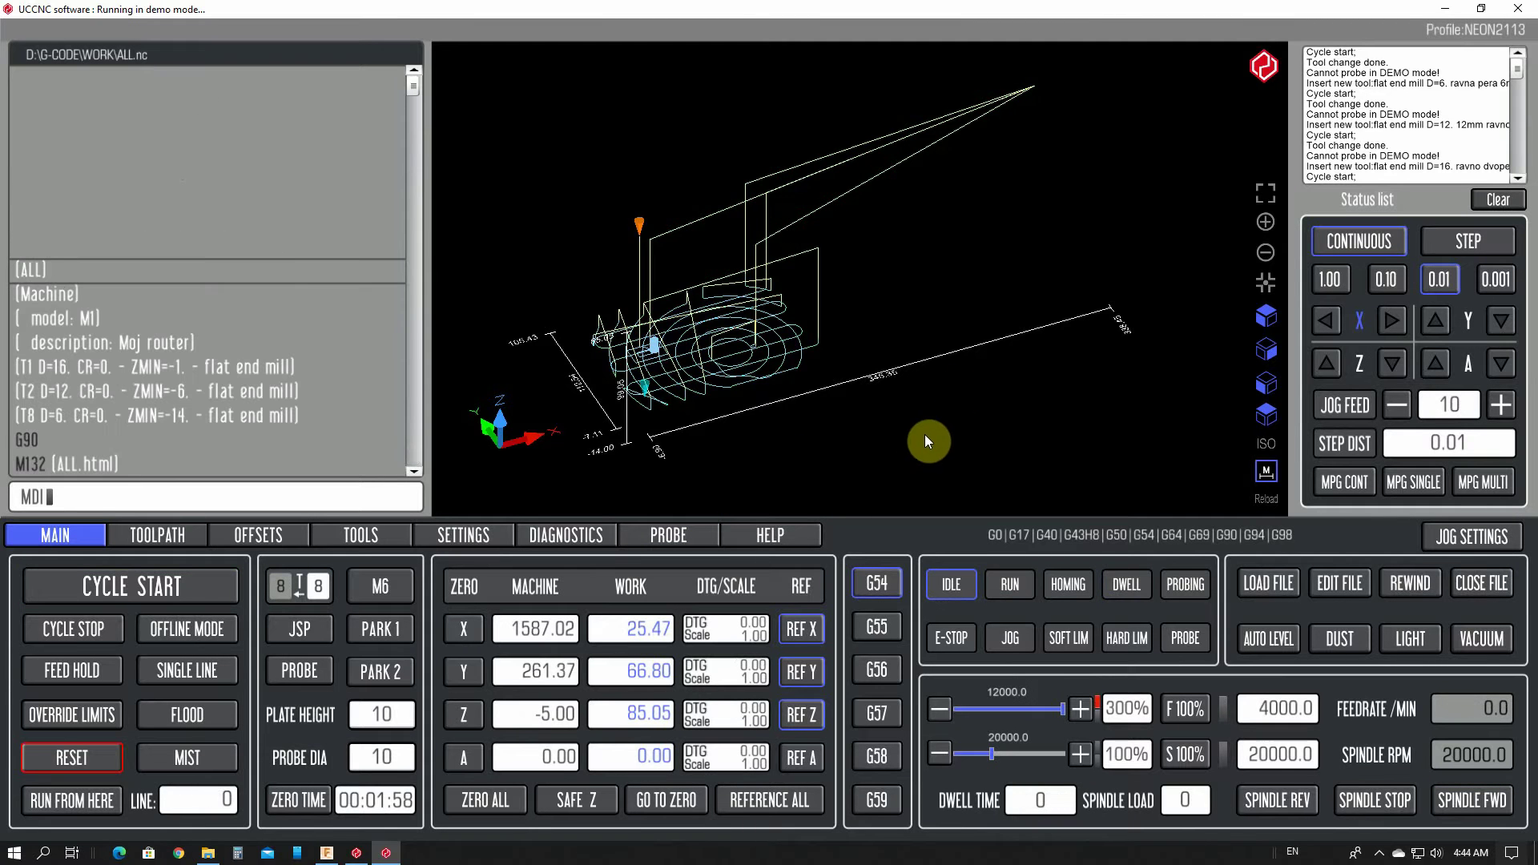
# Clear the status message list and exit UCCNC, confirming the close.
pyautogui.click(1495, 198)
pyautogui.click(1518, 9)
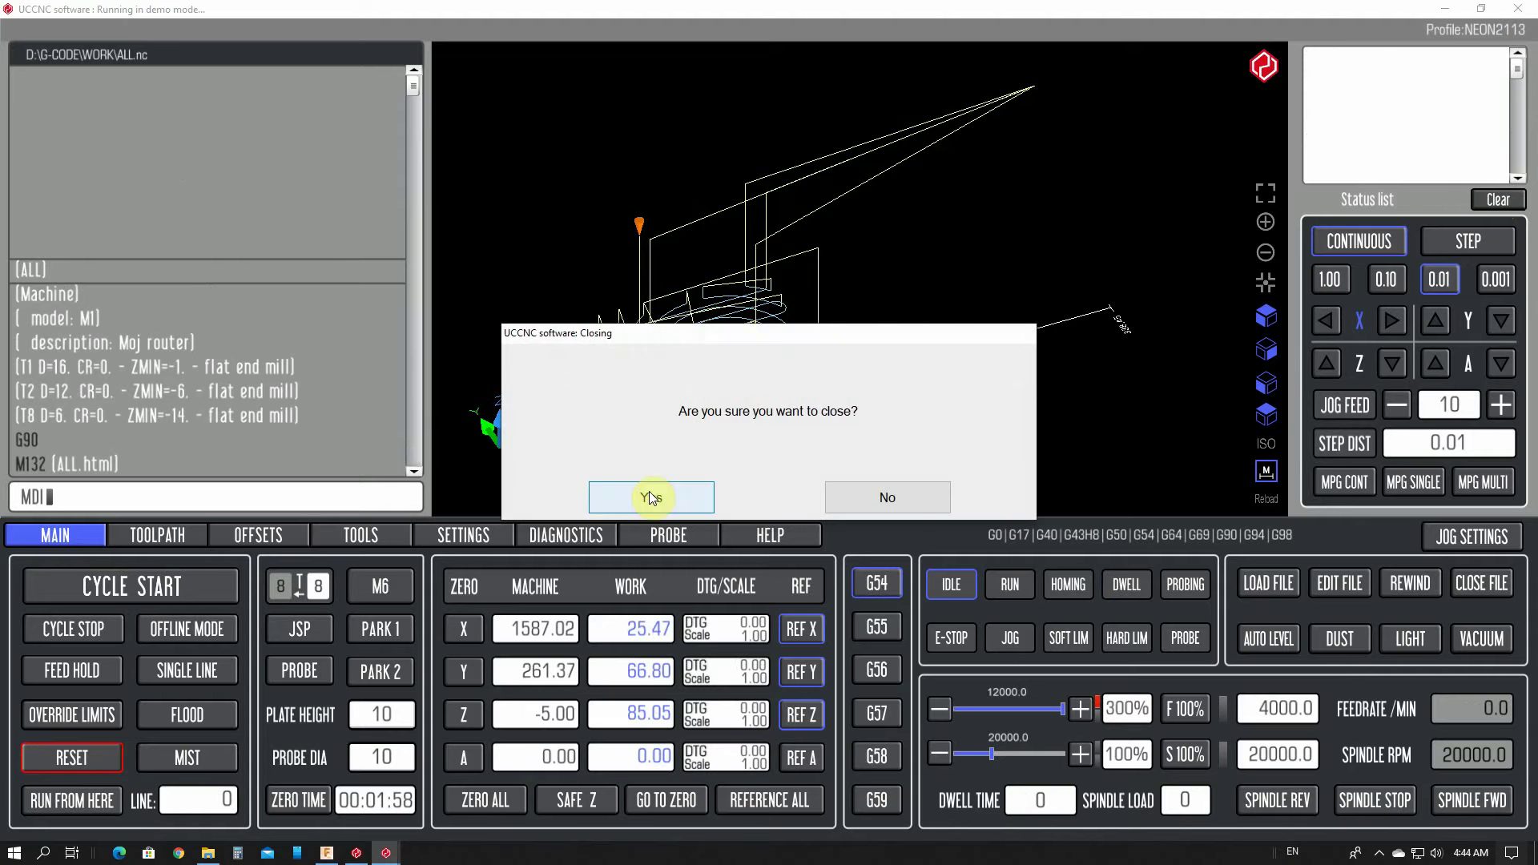
pyautogui.click(690, 496)
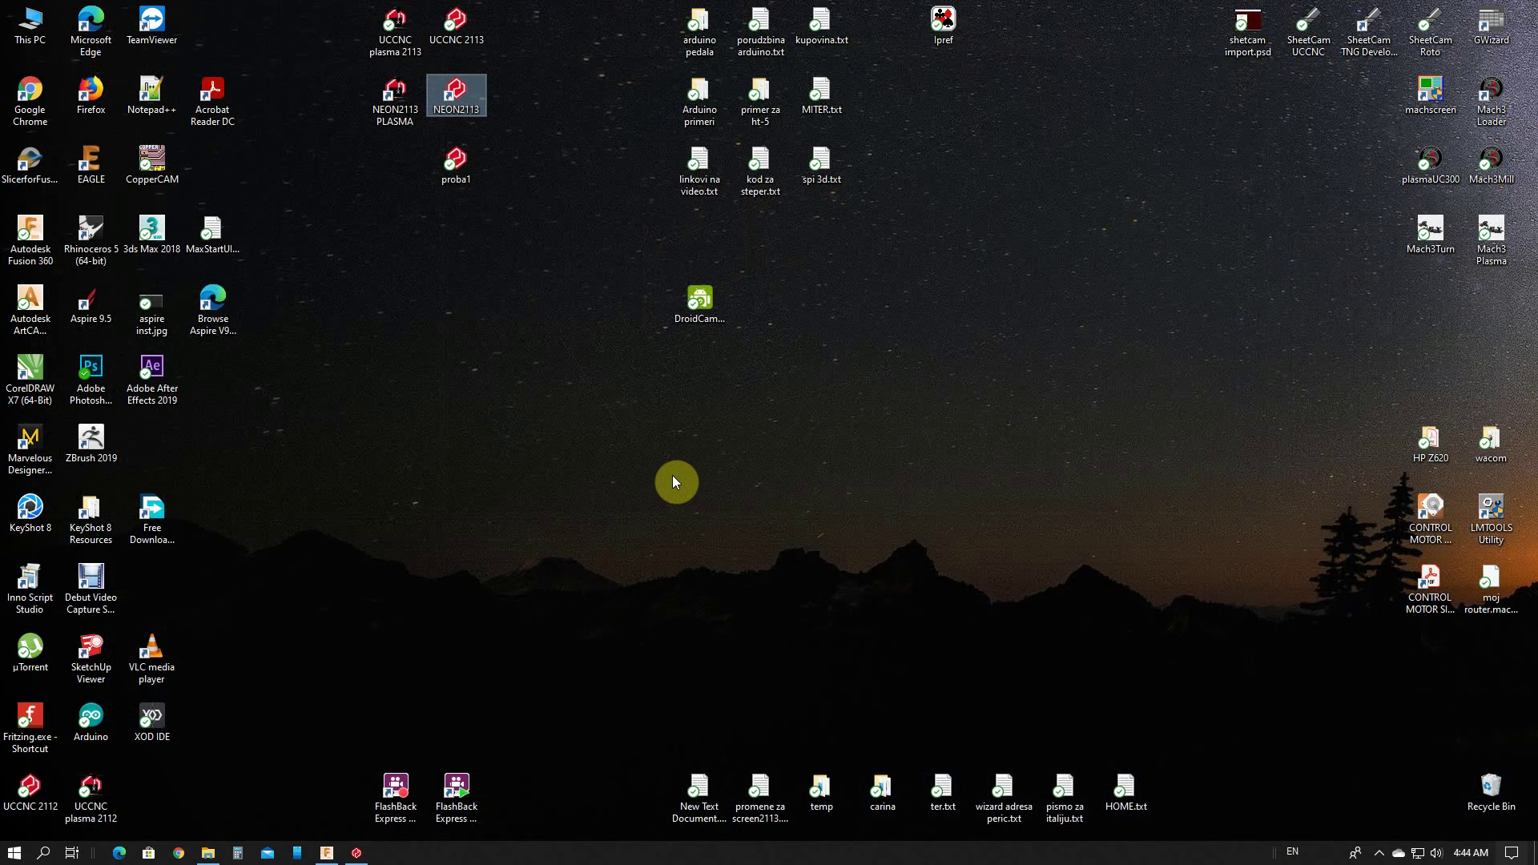